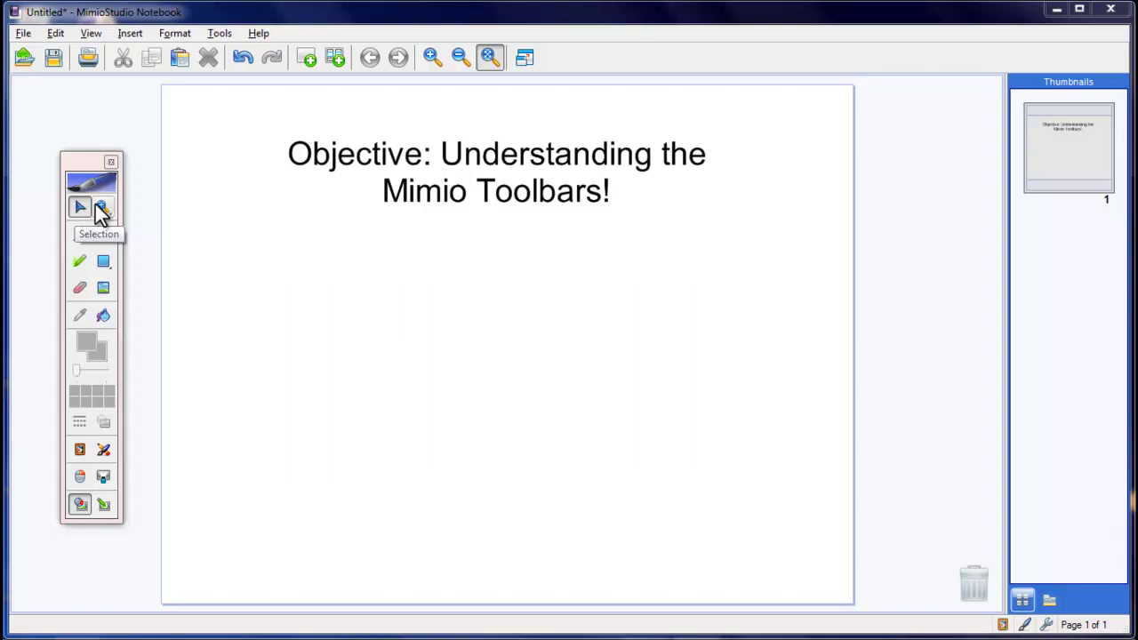
Step: With the Selection tool, nudge the objective title slightly down and to the left
left_click(80, 210)
mouse_move(434, 175)
left_mouse_down()
mouse_move(399, 241)
mouse_move(437, 175)
mouse_move(426, 180)
left_mouse_up()
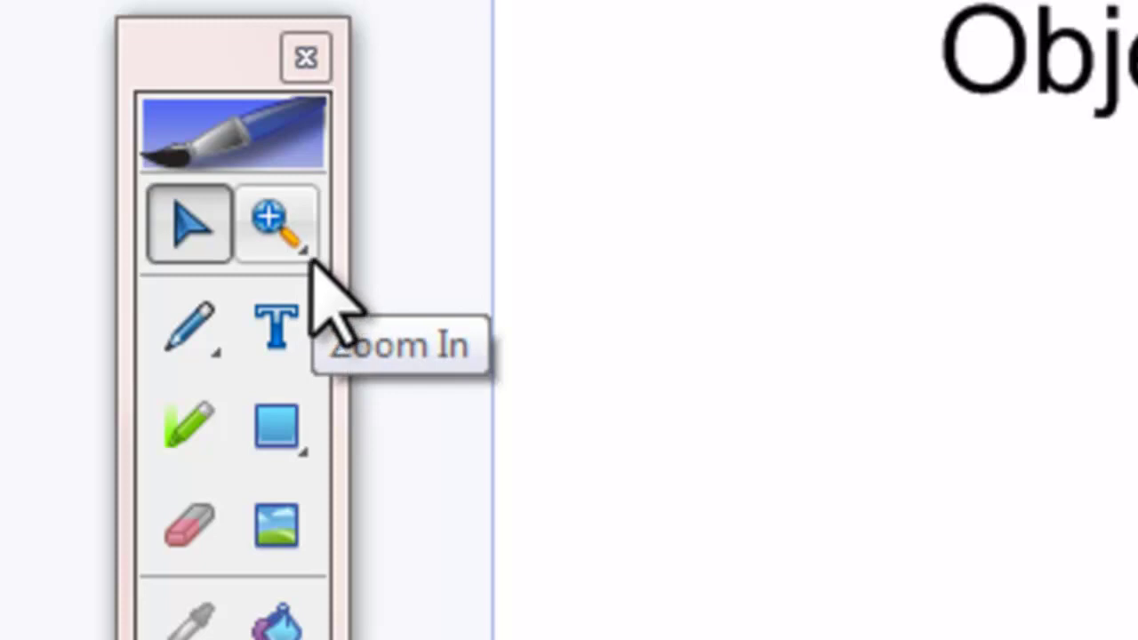
left_click(296, 235)
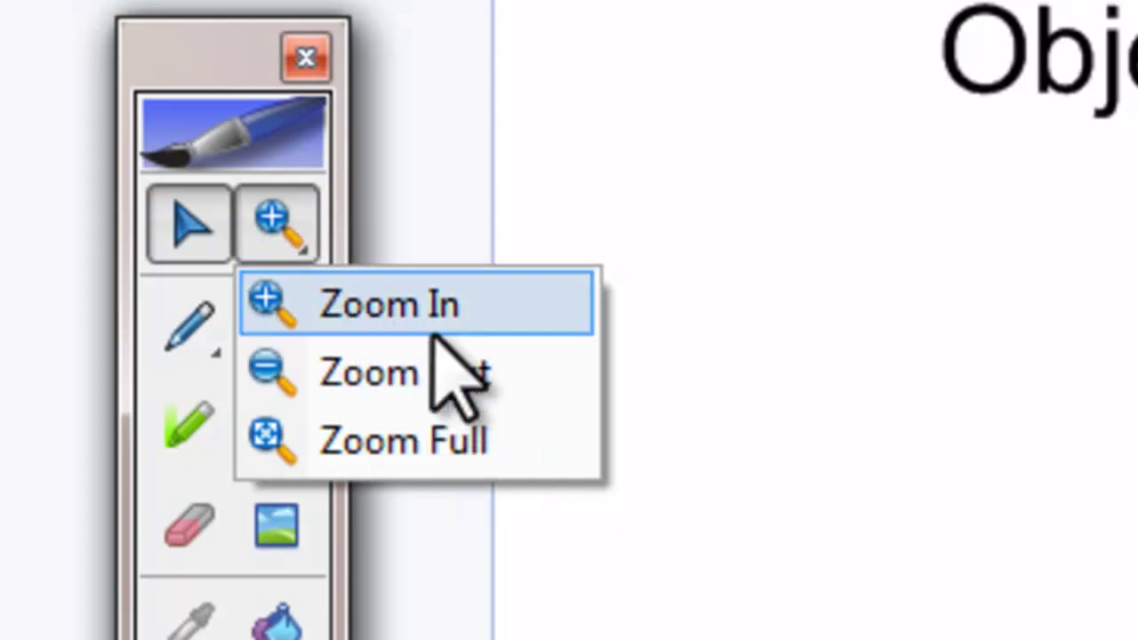
left_click(468, 416)
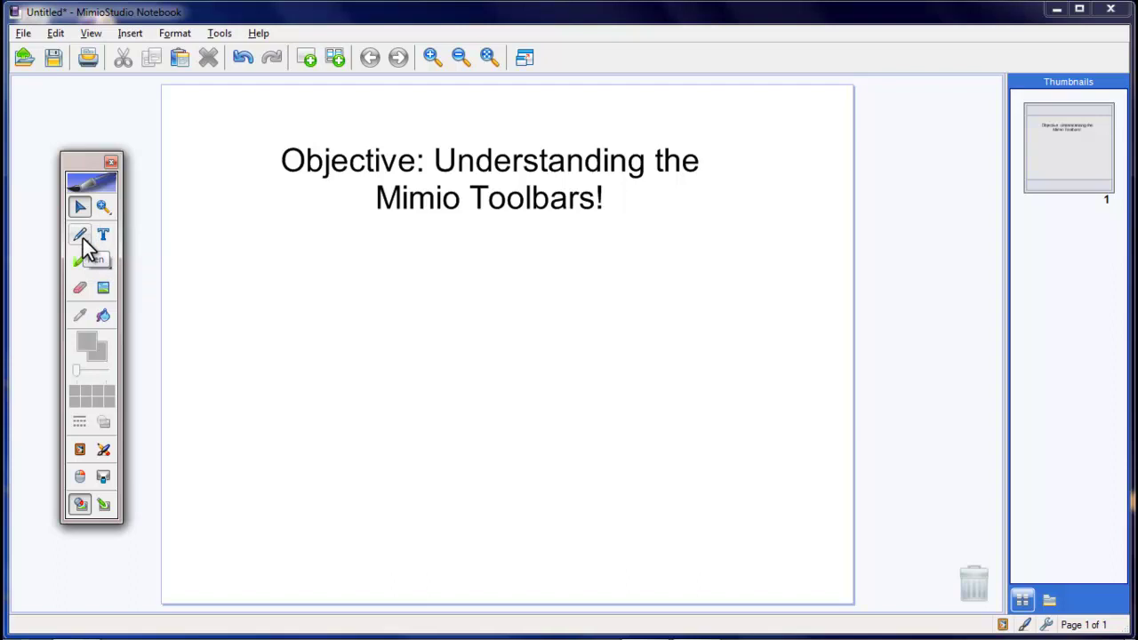
Step: Draw three teal pen lines under the title, thick, thinner and thinnest, reducing the width for the last
left_click(80, 235)
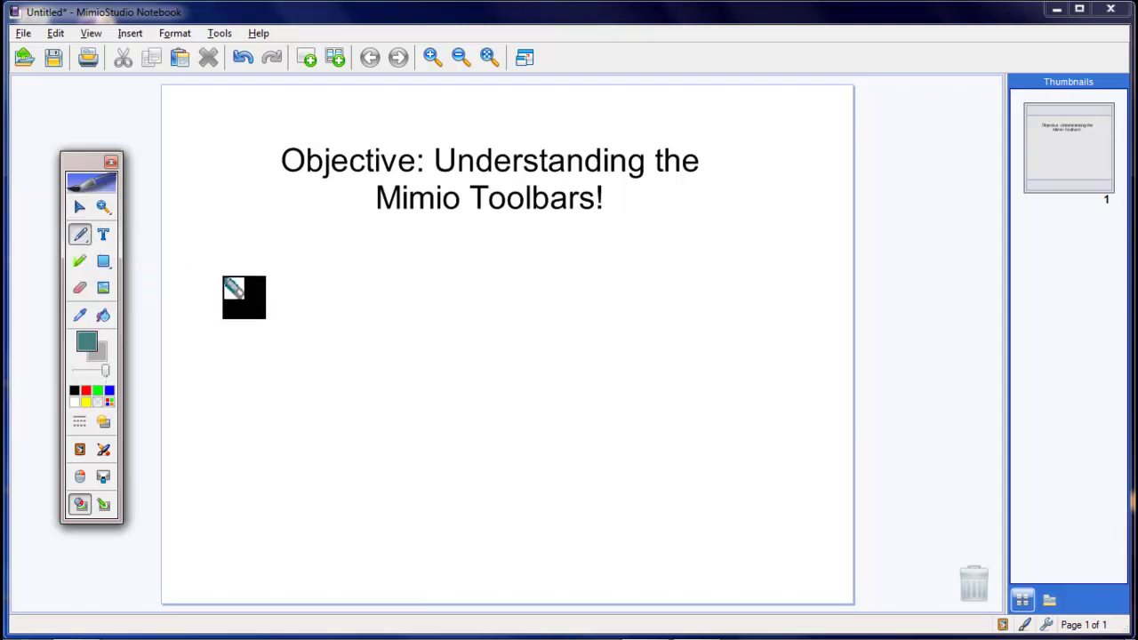
left_click_drag(205, 275, 339, 281)
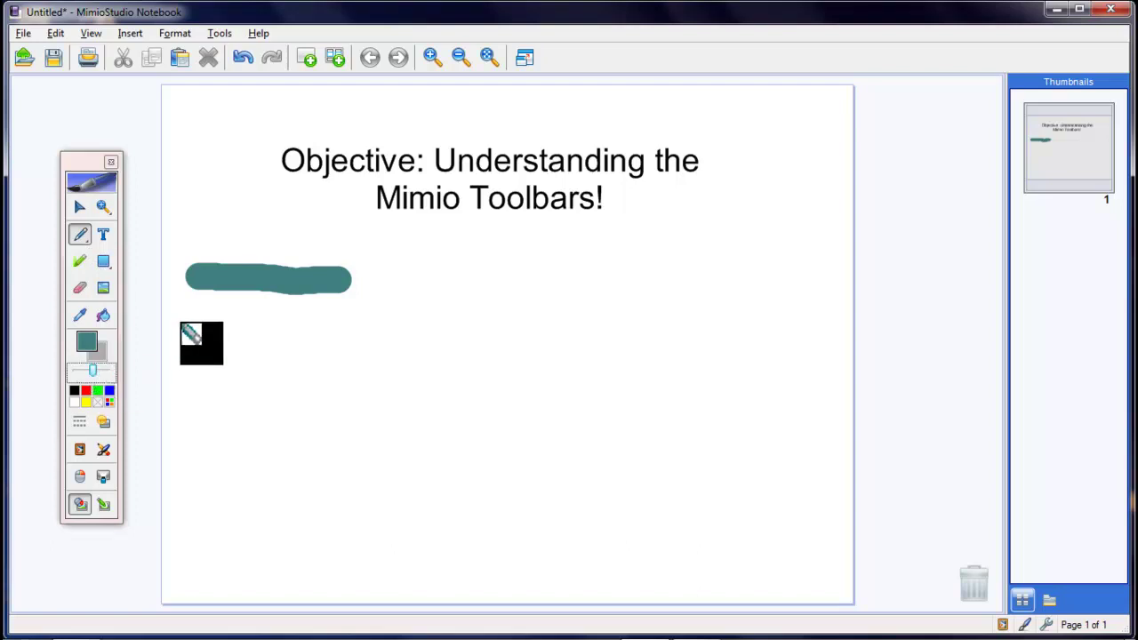
left_click_drag(200, 313, 329, 316)
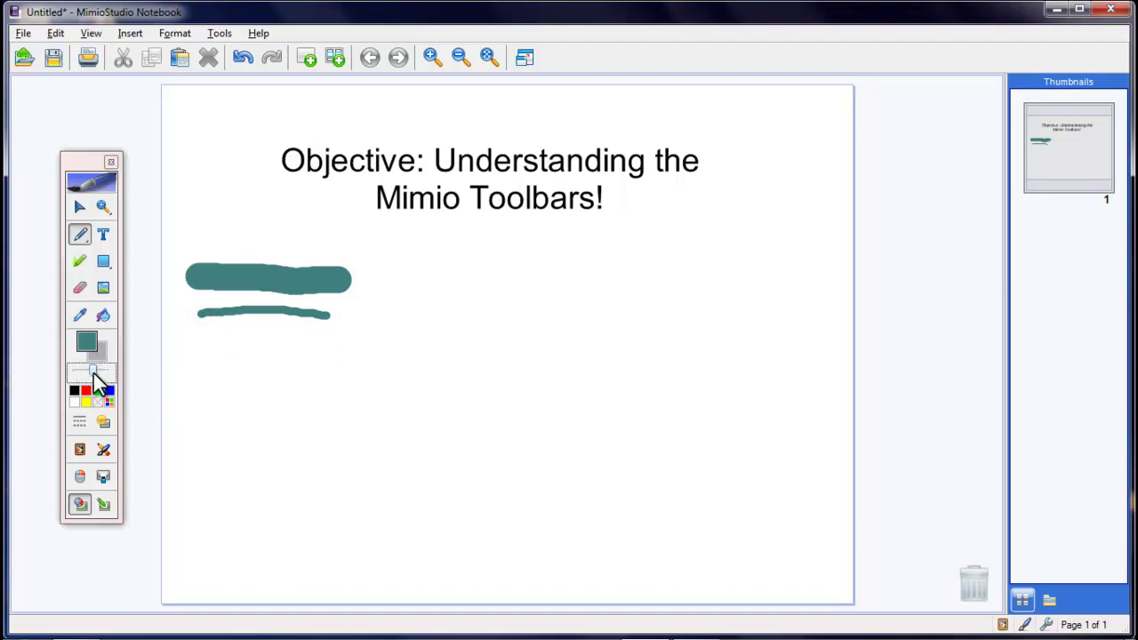
left_click_drag(88, 374, 79, 373)
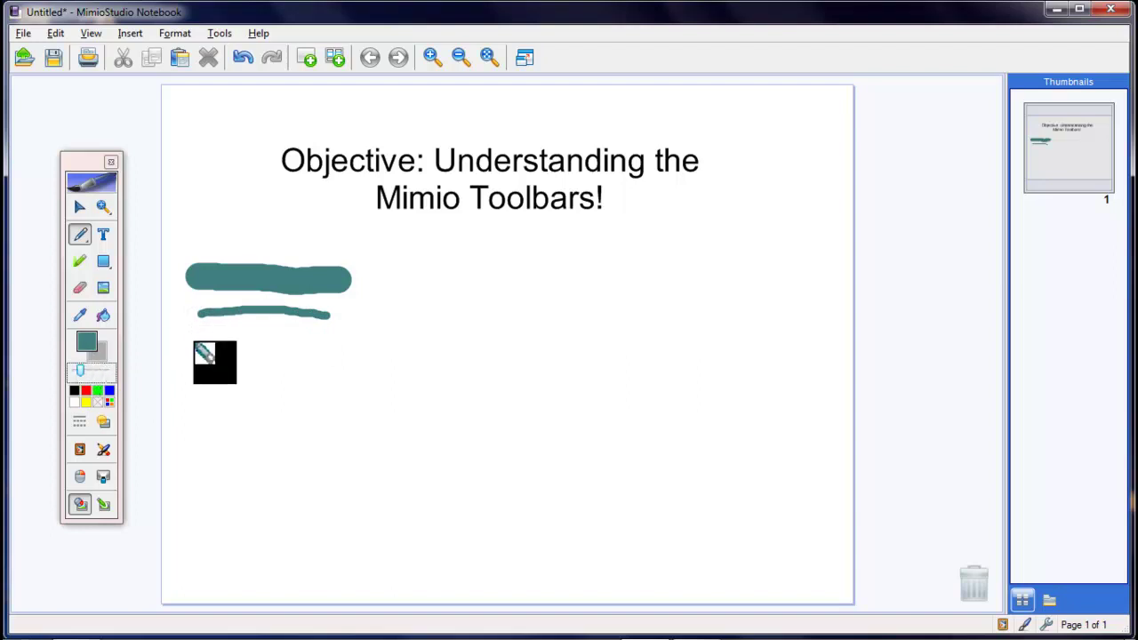
left_click_drag(194, 341, 329, 344)
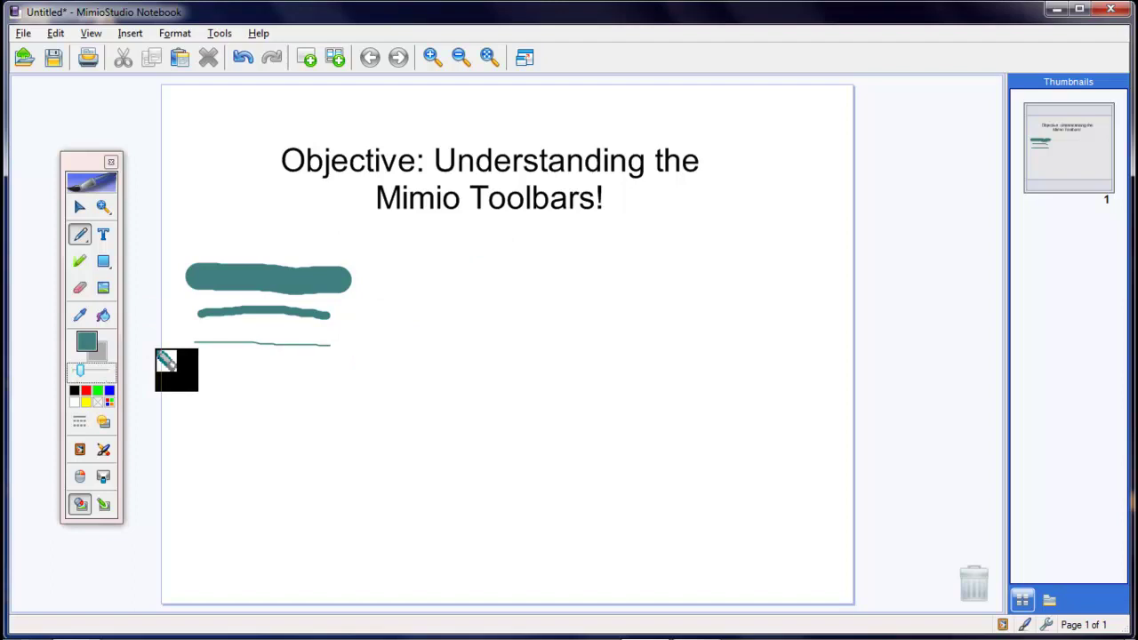
Step: Switch the pen to red and draw a thin then a wider red line beneath the teal strokes
left_click(90, 343)
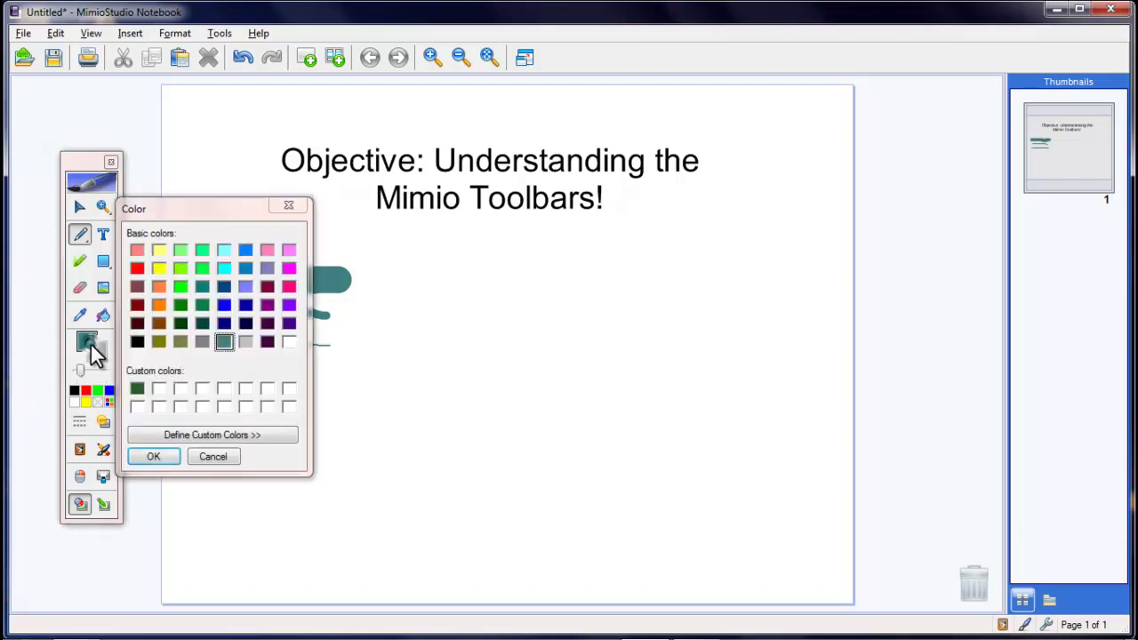
left_click(139, 268)
left_click(155, 456)
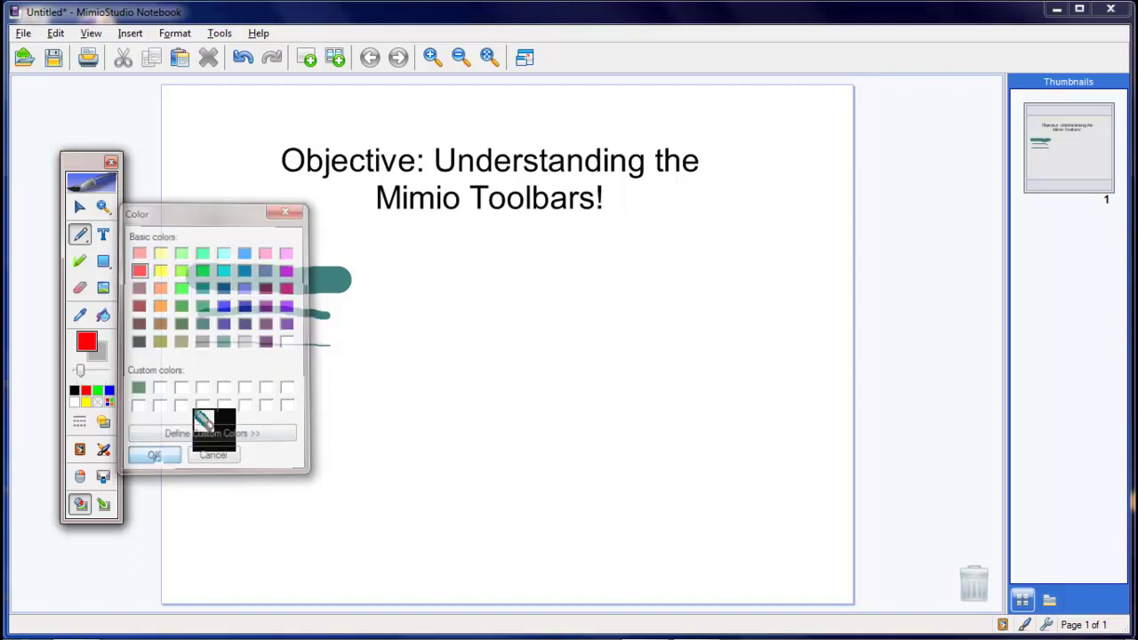
left_click_drag(190, 362, 327, 371)
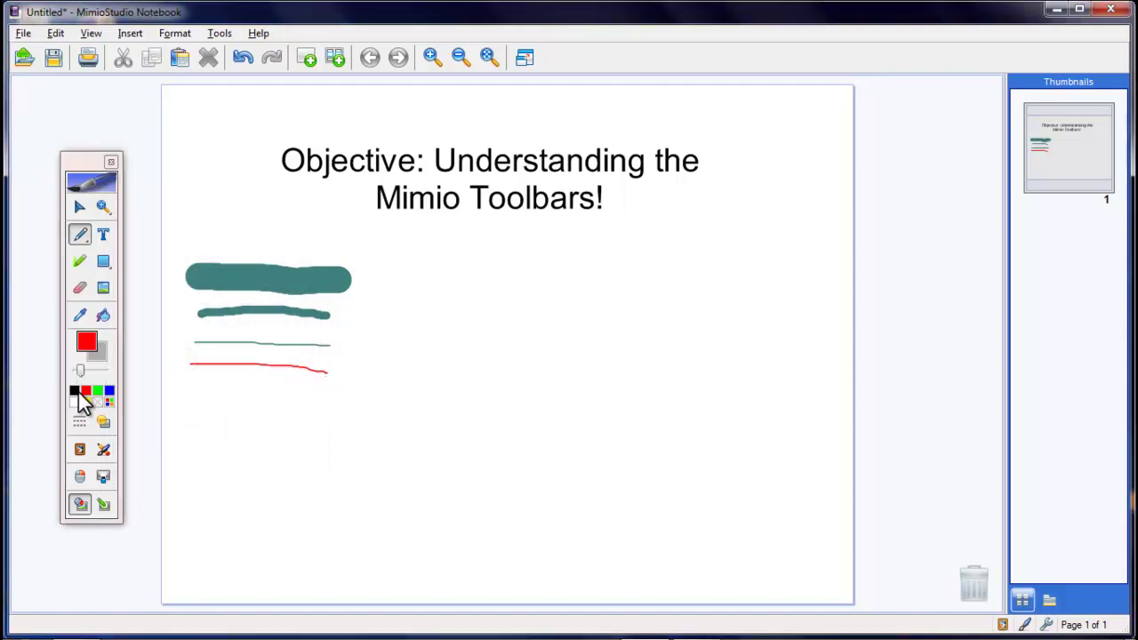
left_click(90, 370)
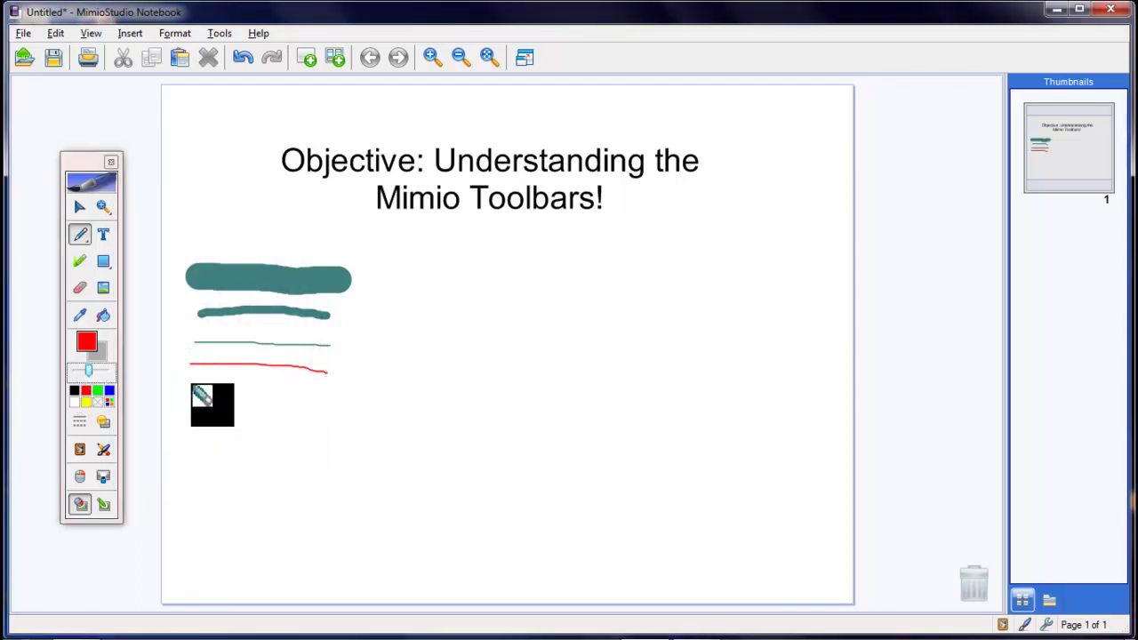
left_click_drag(187, 386, 333, 391)
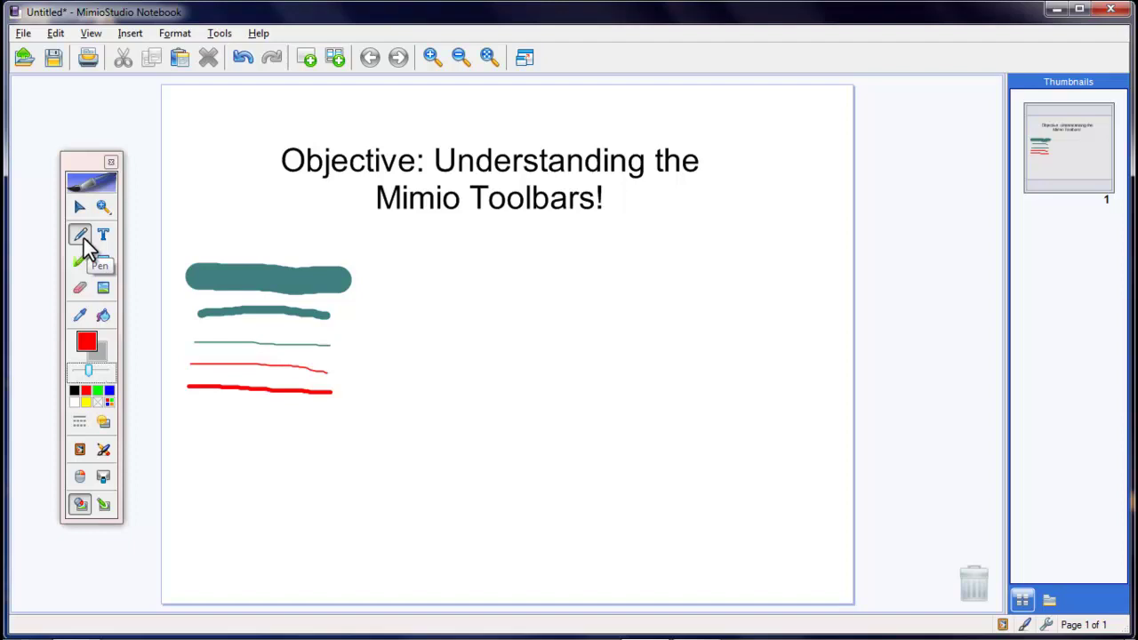
left_click(80, 236)
left_click(93, 272)
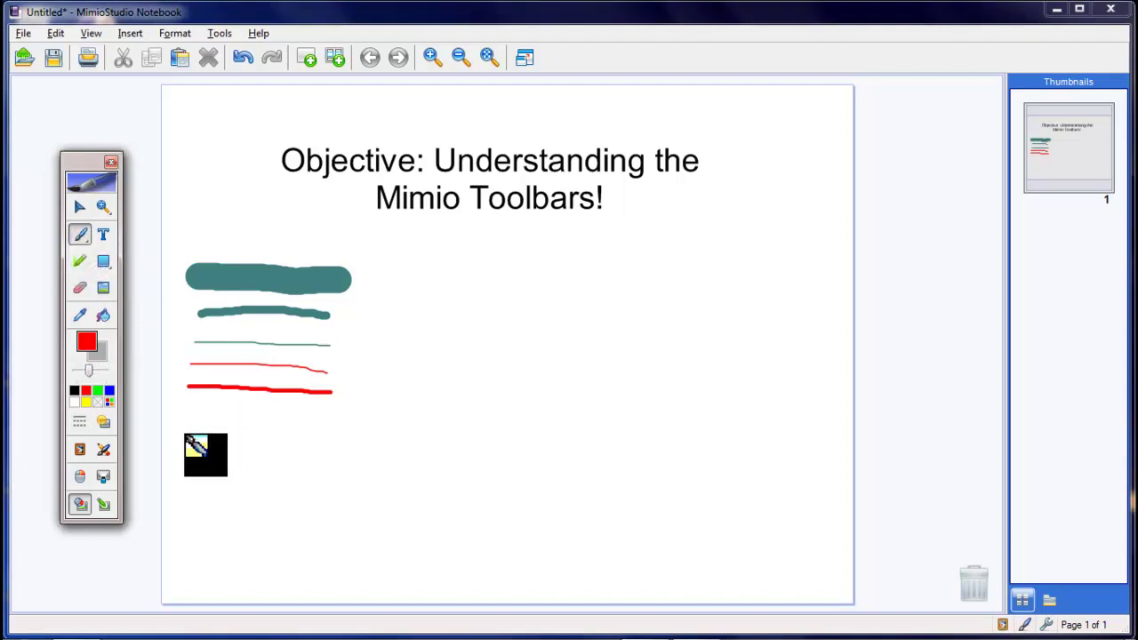
Step: Draw a looping red brush stroke with a small curl under the two red lines
mouse_move(186, 437)
left_mouse_down()
mouse_move(264, 434)
mouse_move(231, 418)
mouse_move(332, 473)
left_mouse_up()
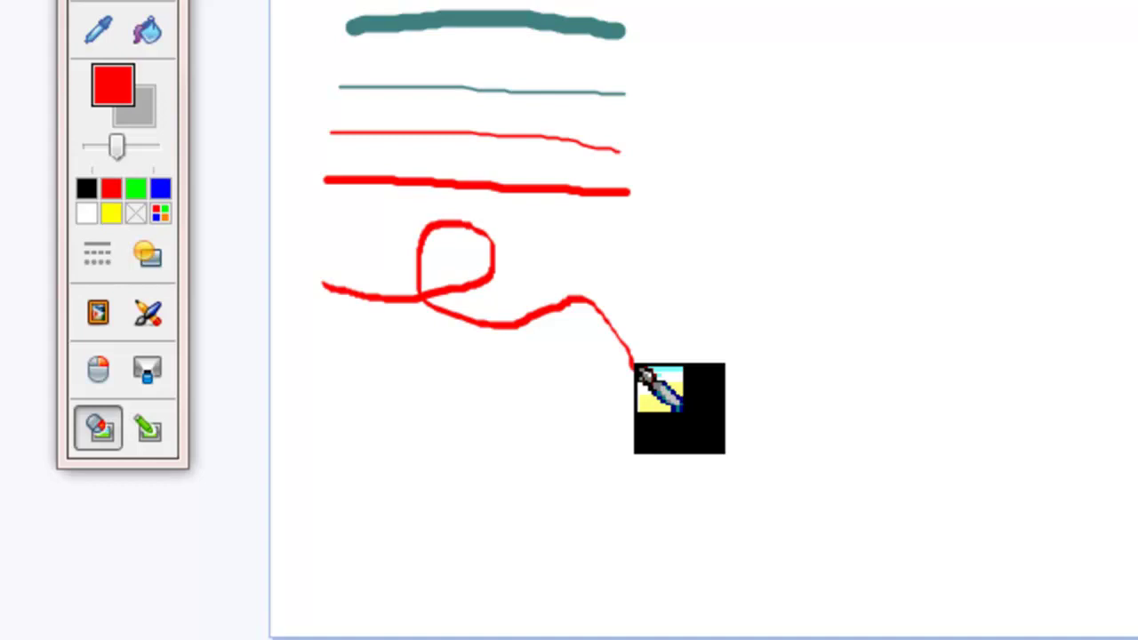
Step: Change the drawing colour to yellow and draw a looped scribble below the red stroke
left_click(114, 90)
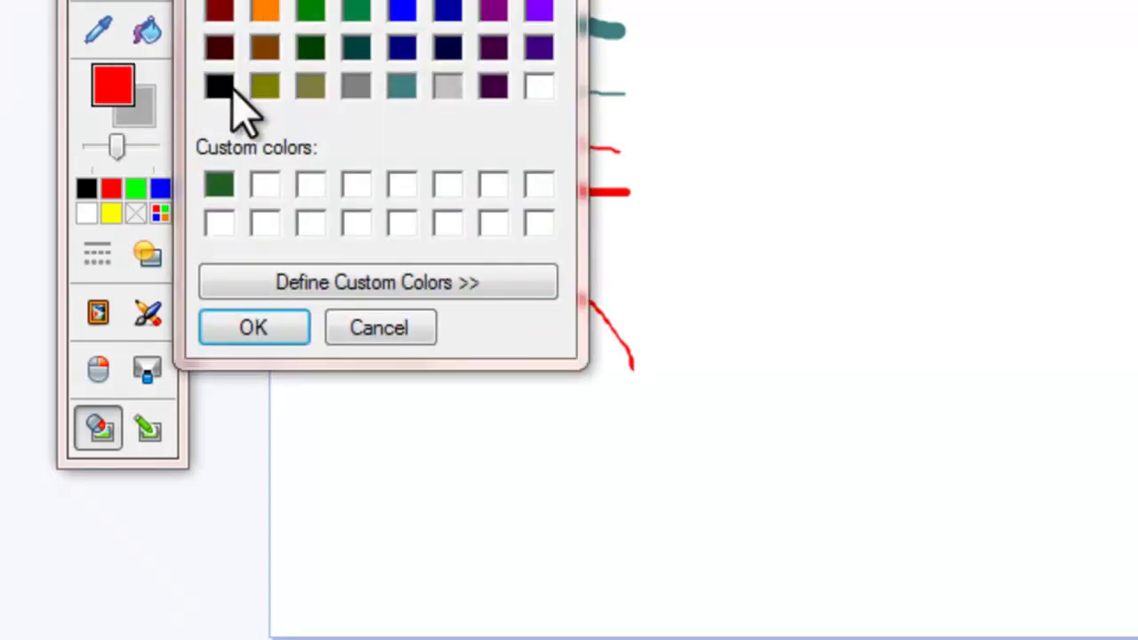
left_click(400, 88)
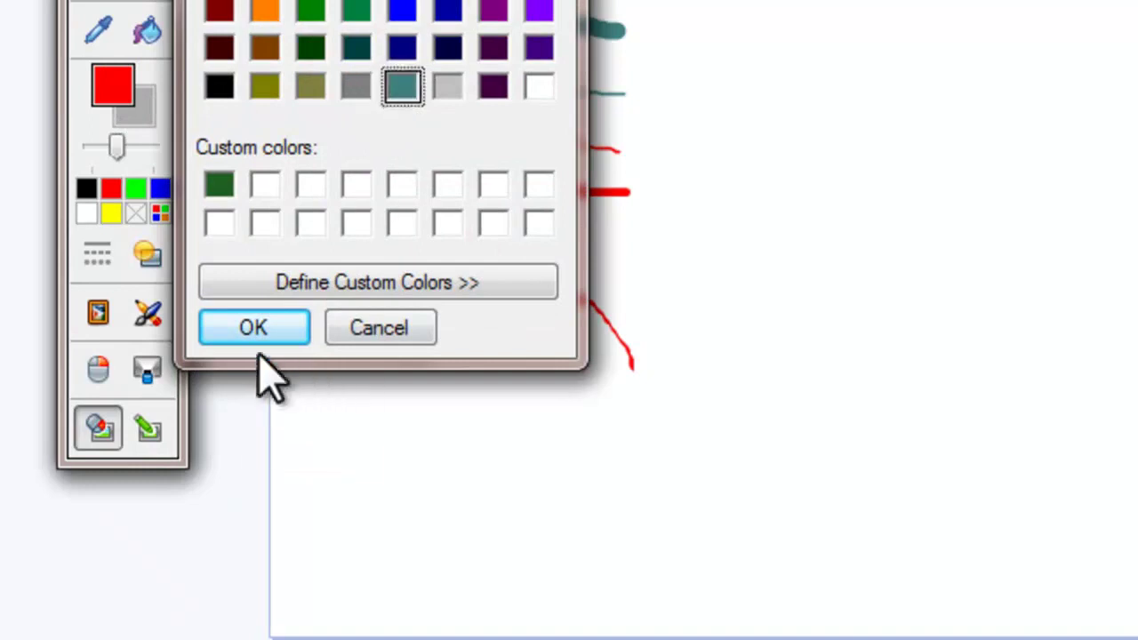
left_click(254, 327)
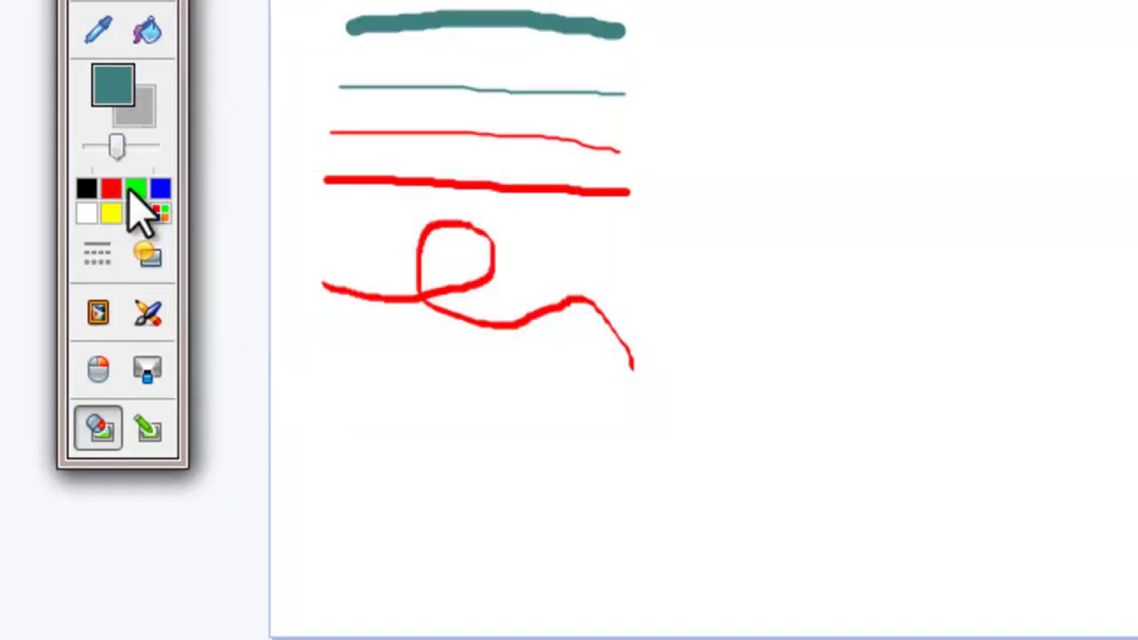
left_click(111, 213)
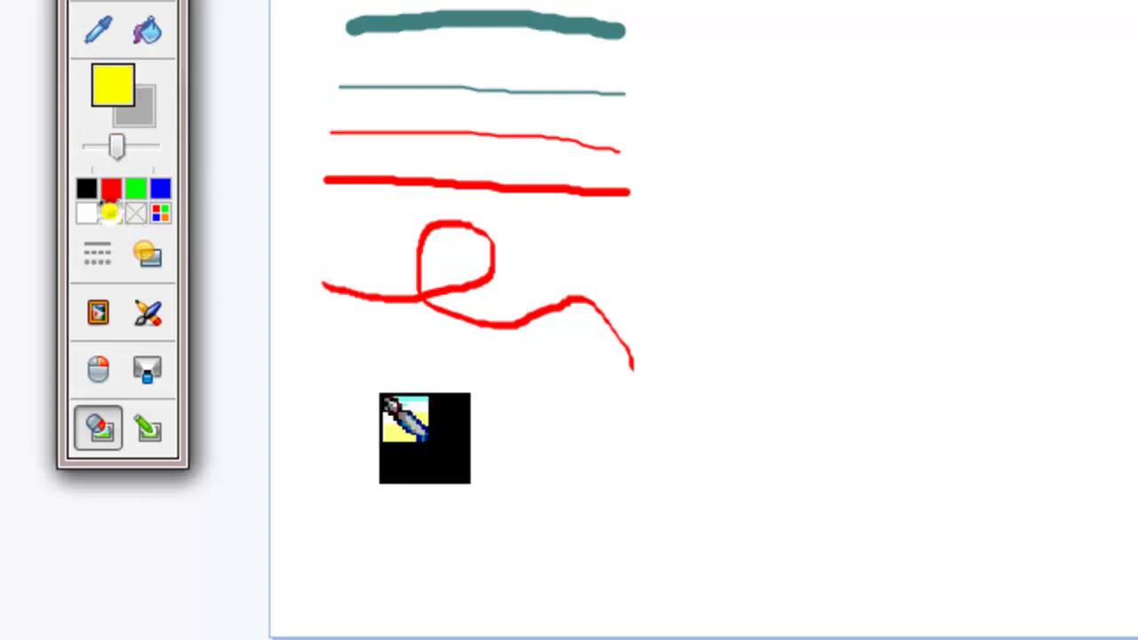
mouse_move(330, 372)
left_mouse_down()
mouse_move(419, 368)
mouse_move(401, 436)
mouse_move(354, 324)
left_mouse_up()
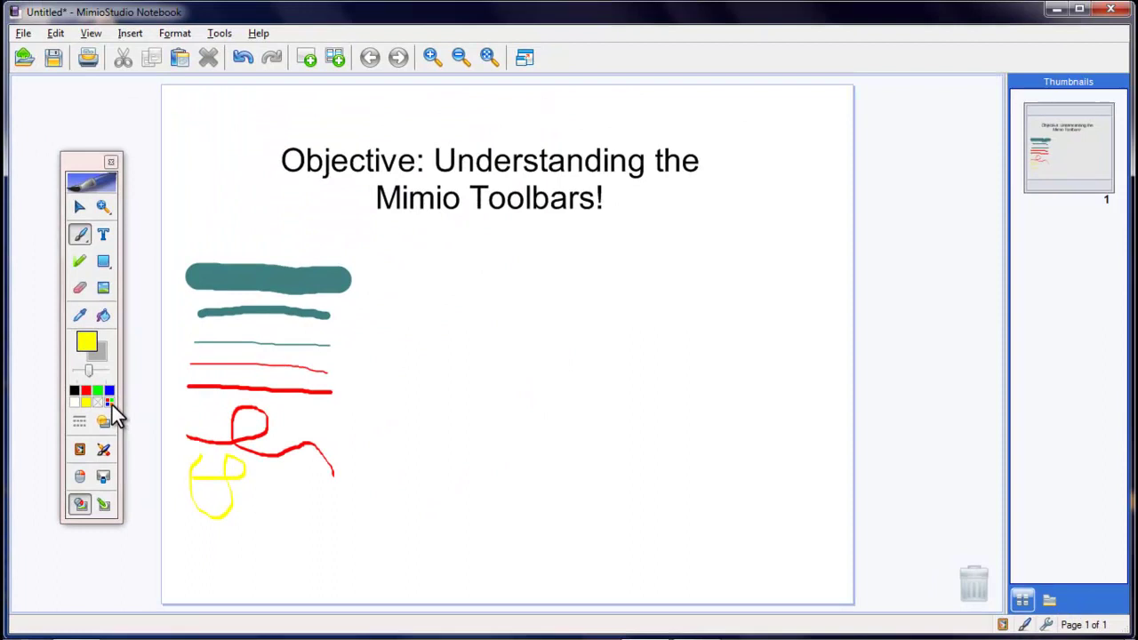
Step: Define a custom purple in the colour dialog, add it to Custom Colors, and use it
left_click(110, 403)
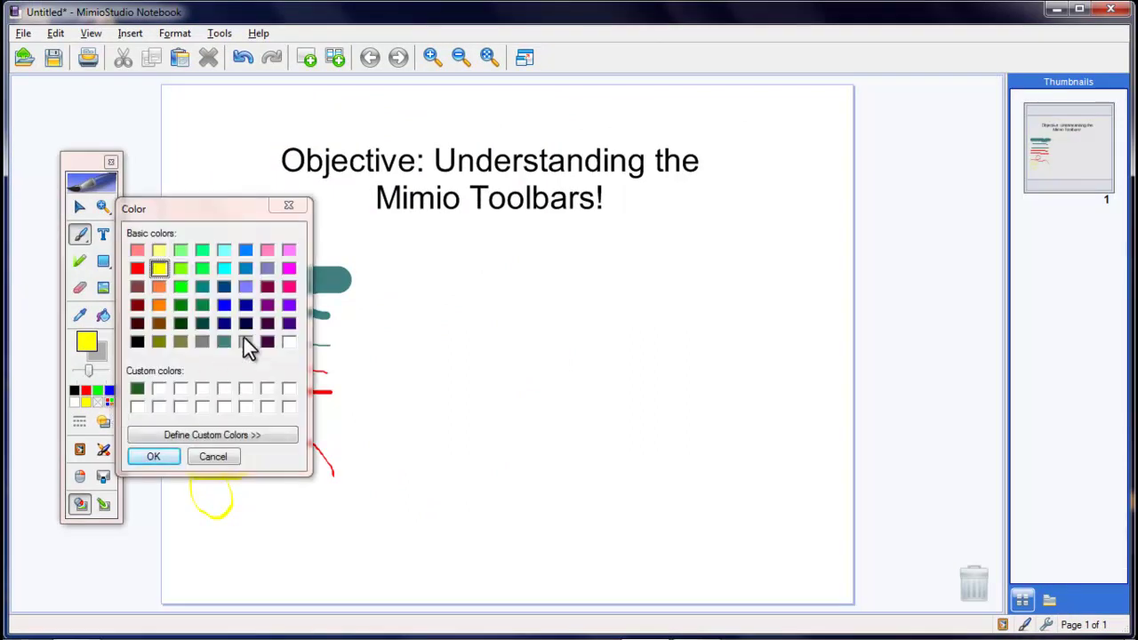
left_click(236, 436)
left_click(426, 323)
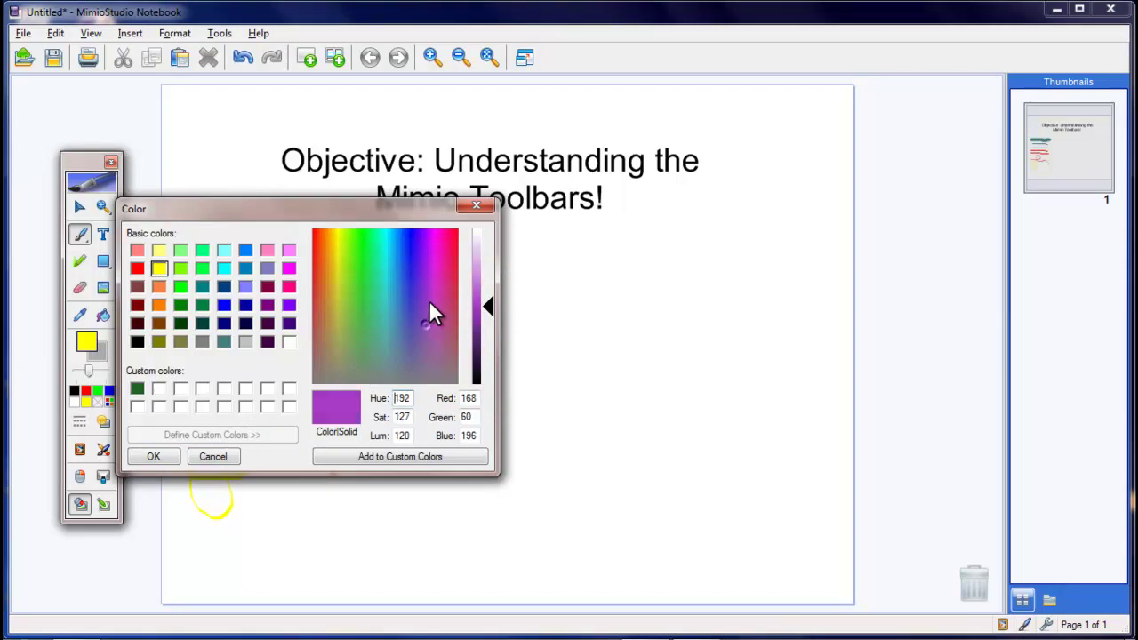
left_click(421, 287)
left_click(355, 458)
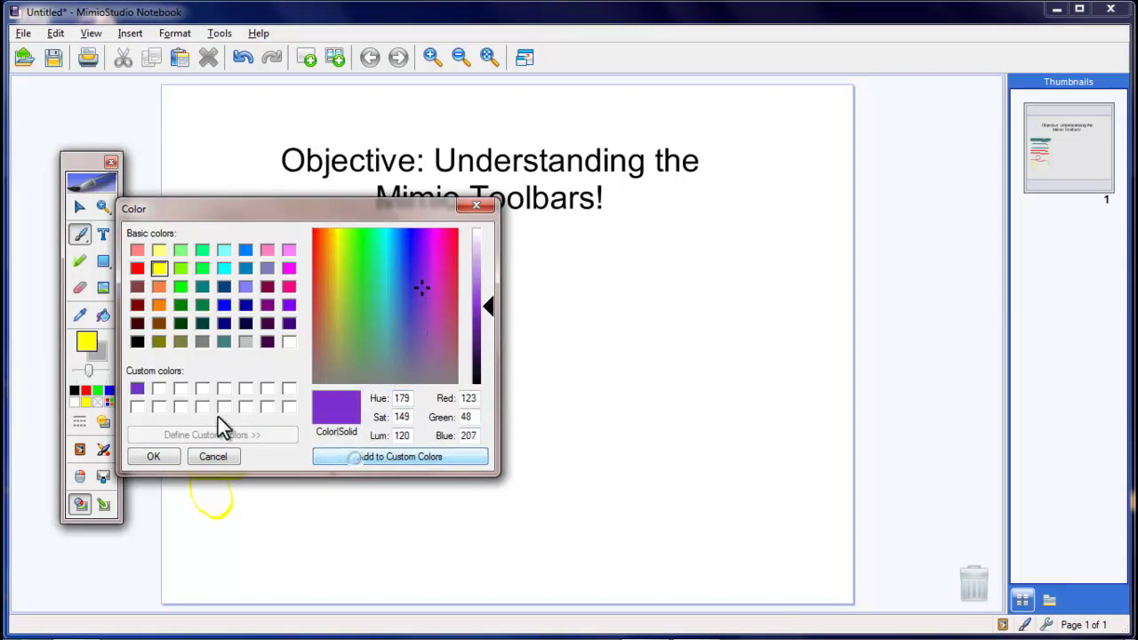
left_click(138, 391)
left_click(151, 458)
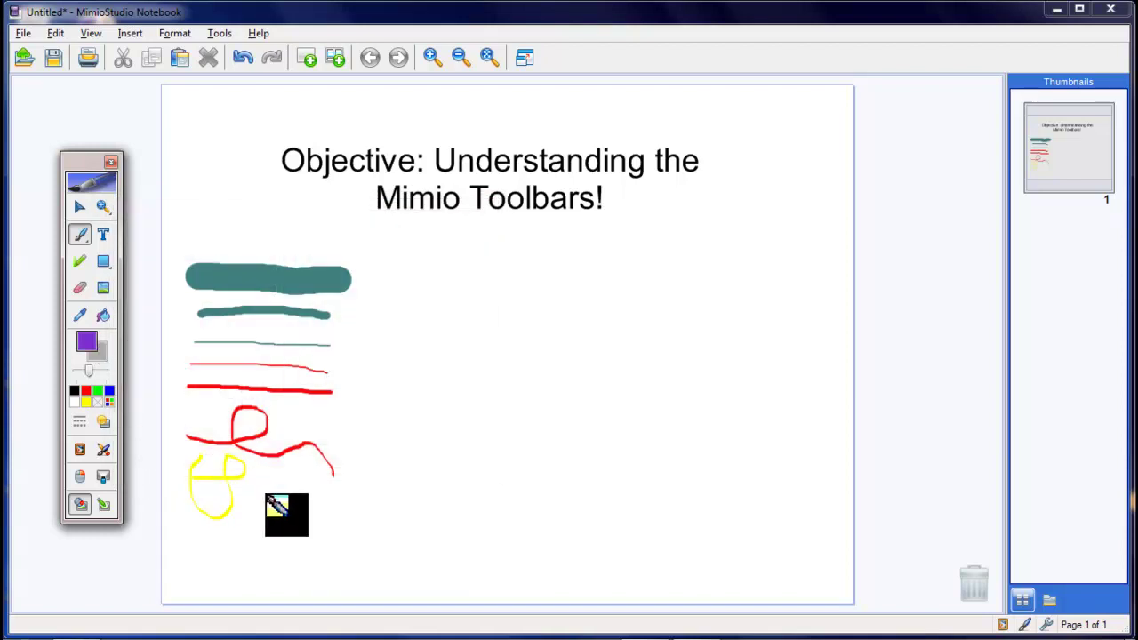
Step: Draw a thin purple curl and a thick purple curve overlapping the yellow scribble
mouse_move(281, 453)
left_mouse_down()
mouse_move(246, 483)
mouse_move(313, 513)
left_mouse_up()
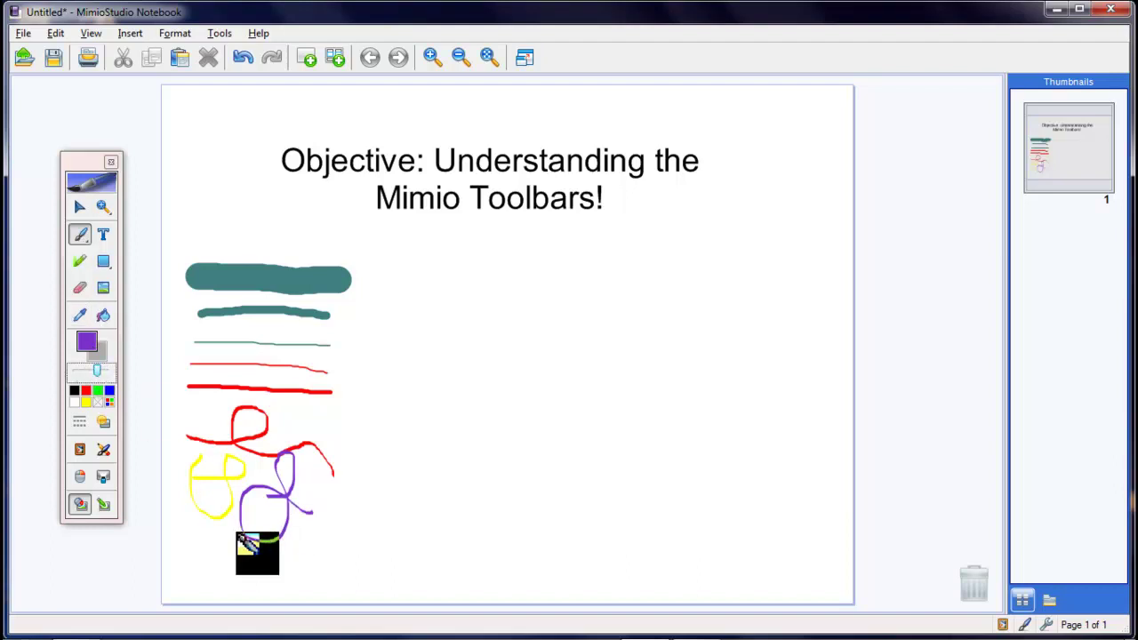
mouse_move(219, 545)
left_mouse_down()
mouse_move(279, 528)
mouse_move(227, 565)
left_mouse_up()
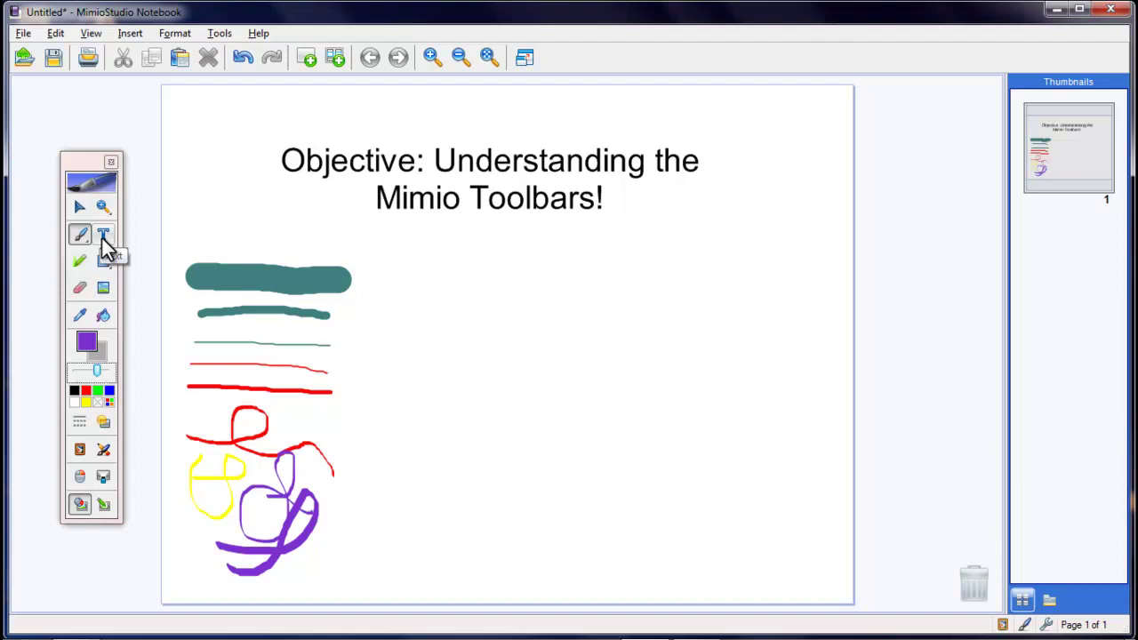
left_click_drag(101, 237, 99, 208)
Step: Add a text box below the title reading 'Welcome to class!'
left_click(102, 236)
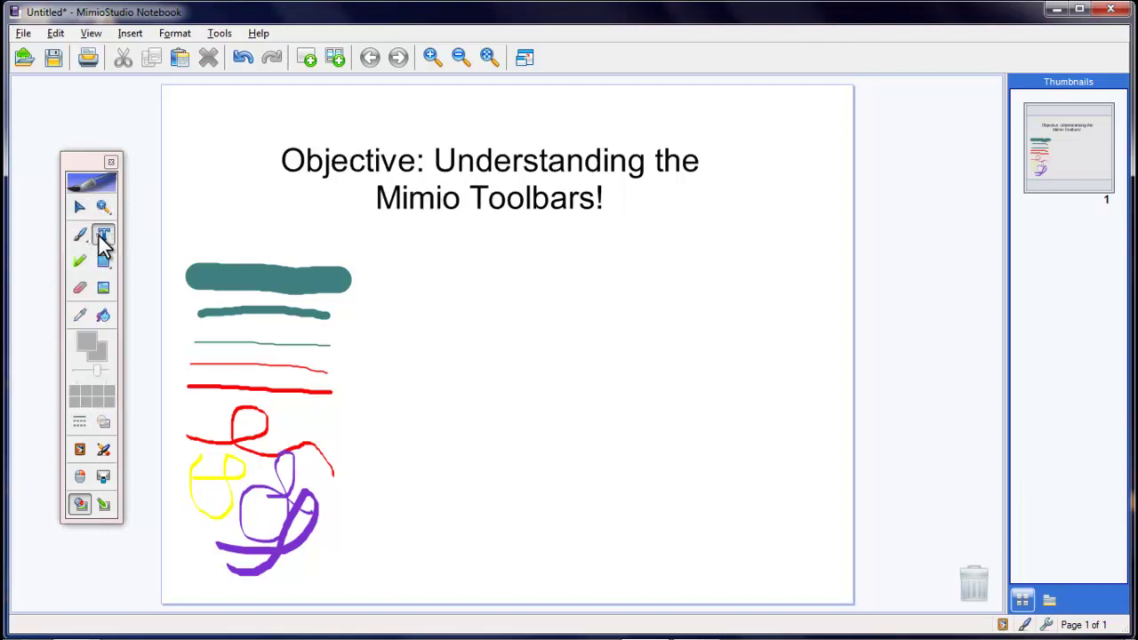
left_click(410, 277)
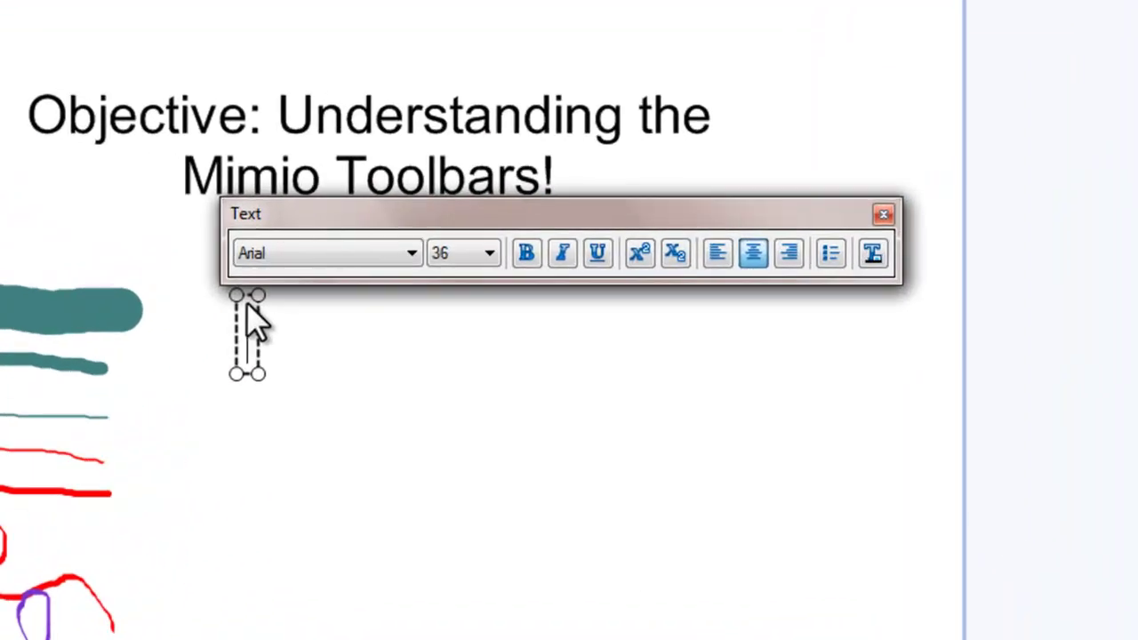
type("Welcome")
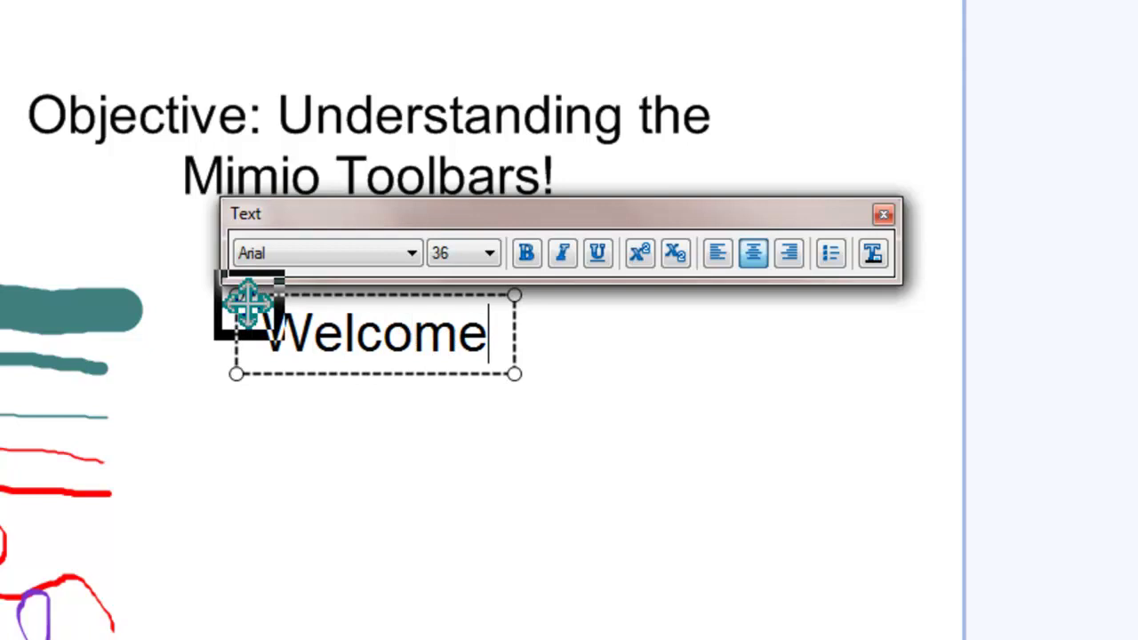
type(" to")
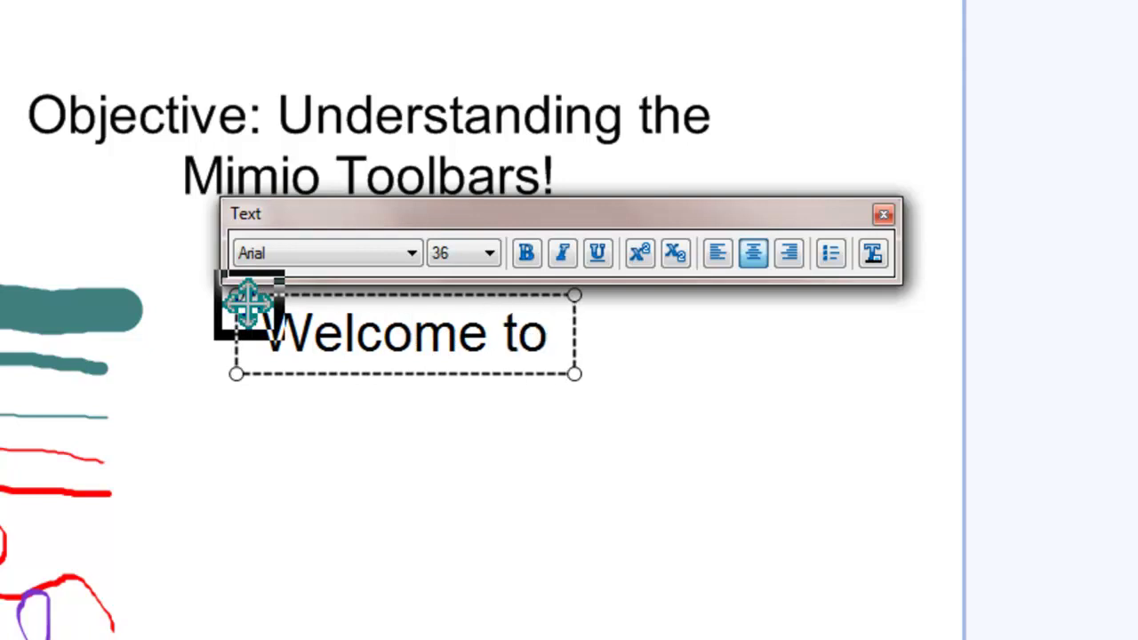
type(" class")
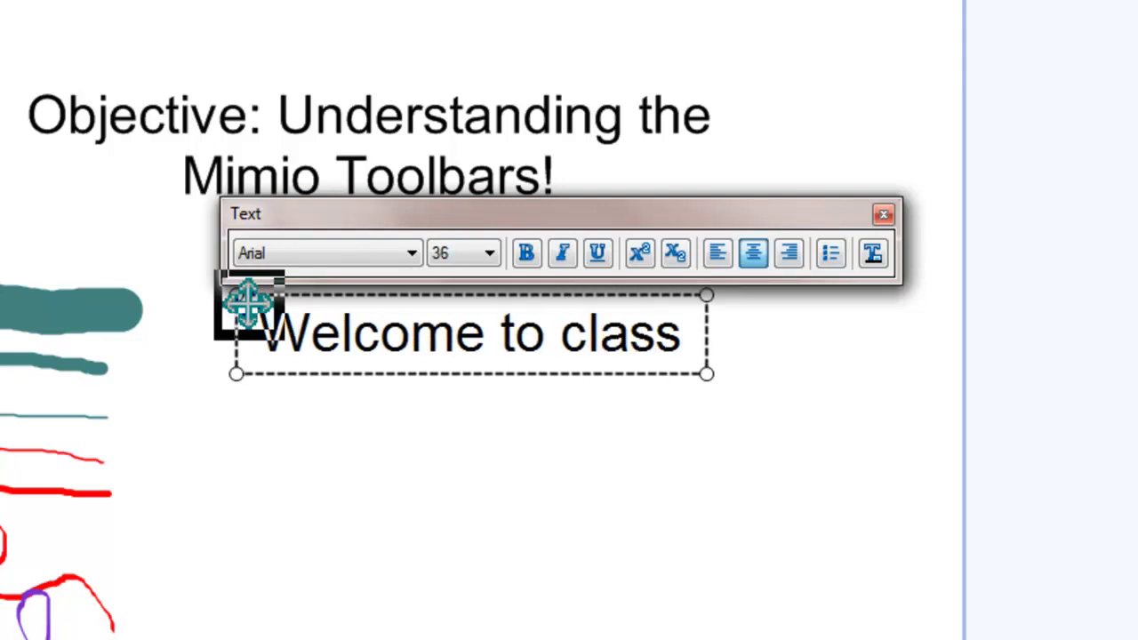
type("!")
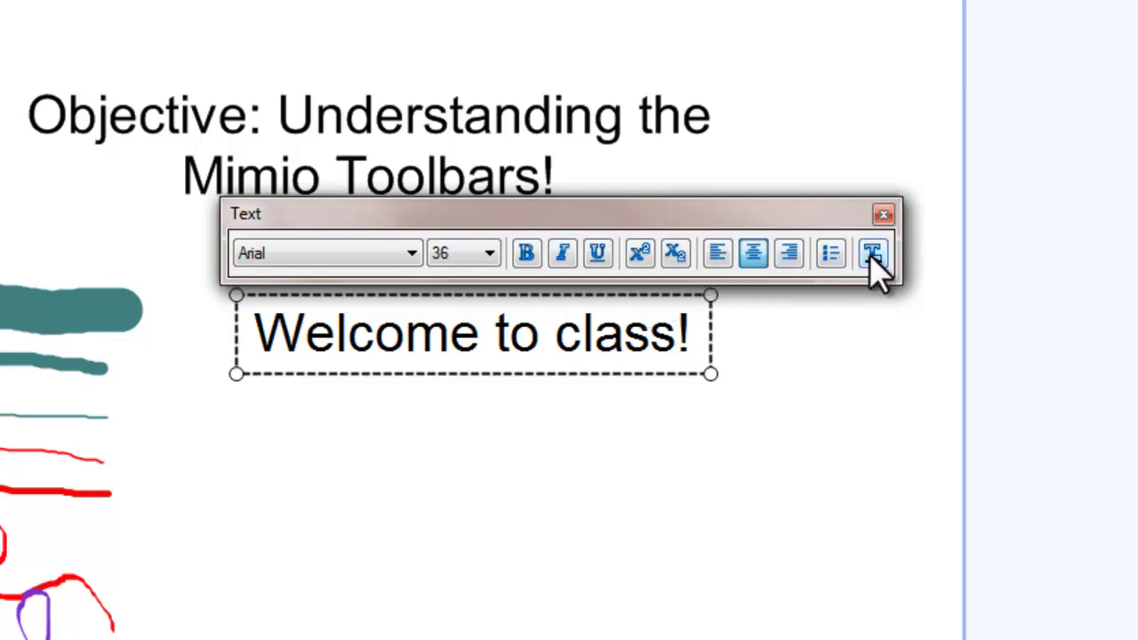
Step: Set the 'Welcome to class!' text to Calibri at size 14
left_click(411, 253)
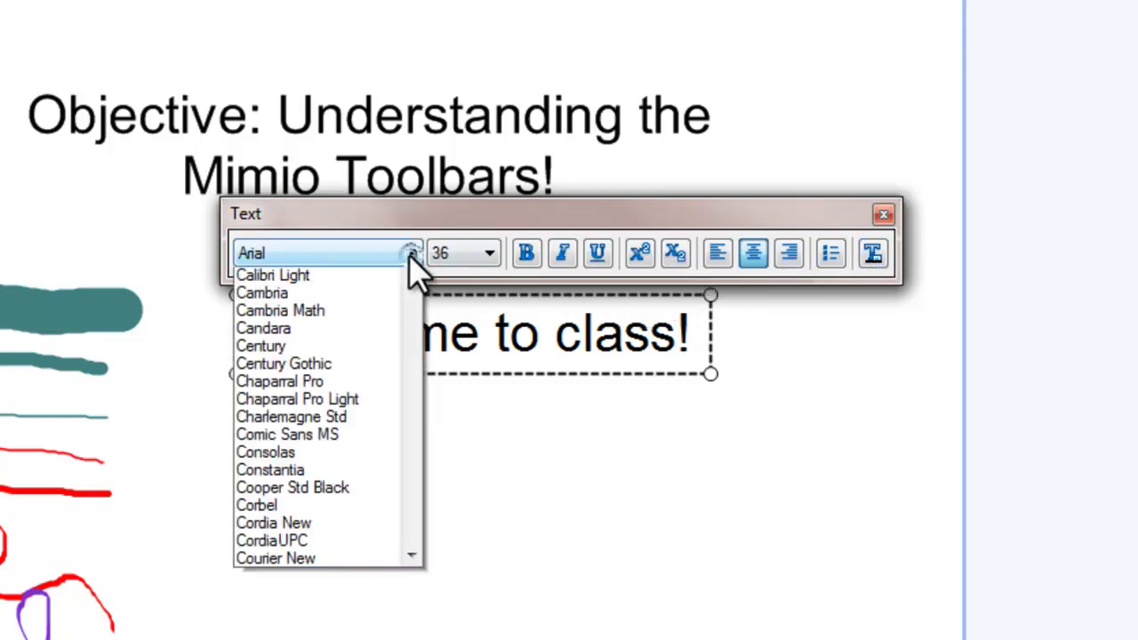
scroll(380, 355, "up", 5)
left_click(370, 366)
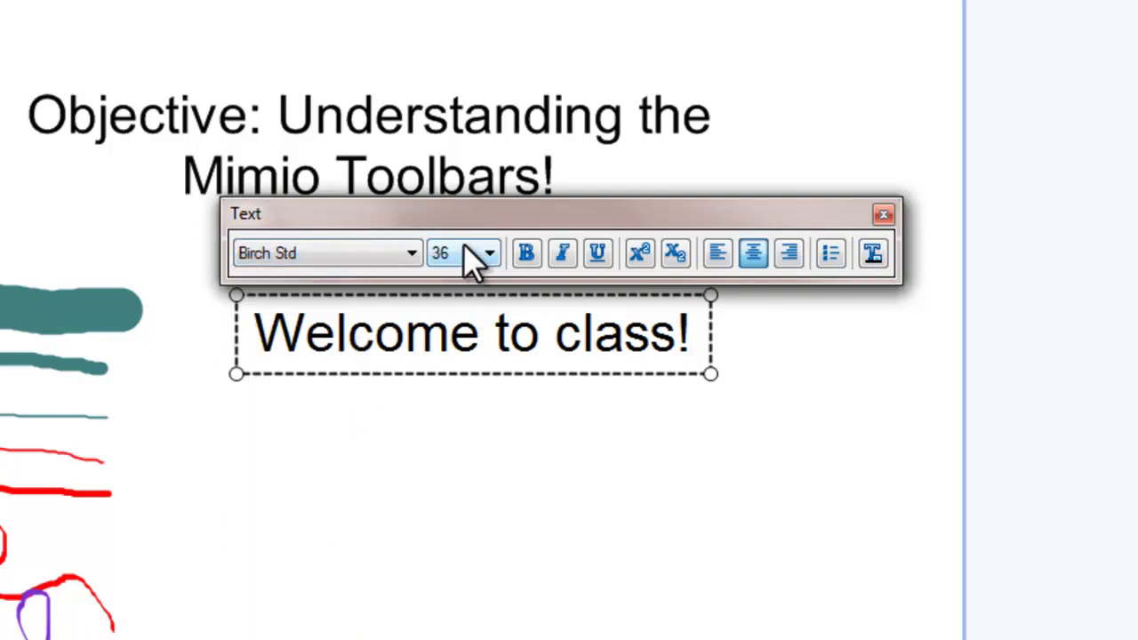
triple_click(452, 343)
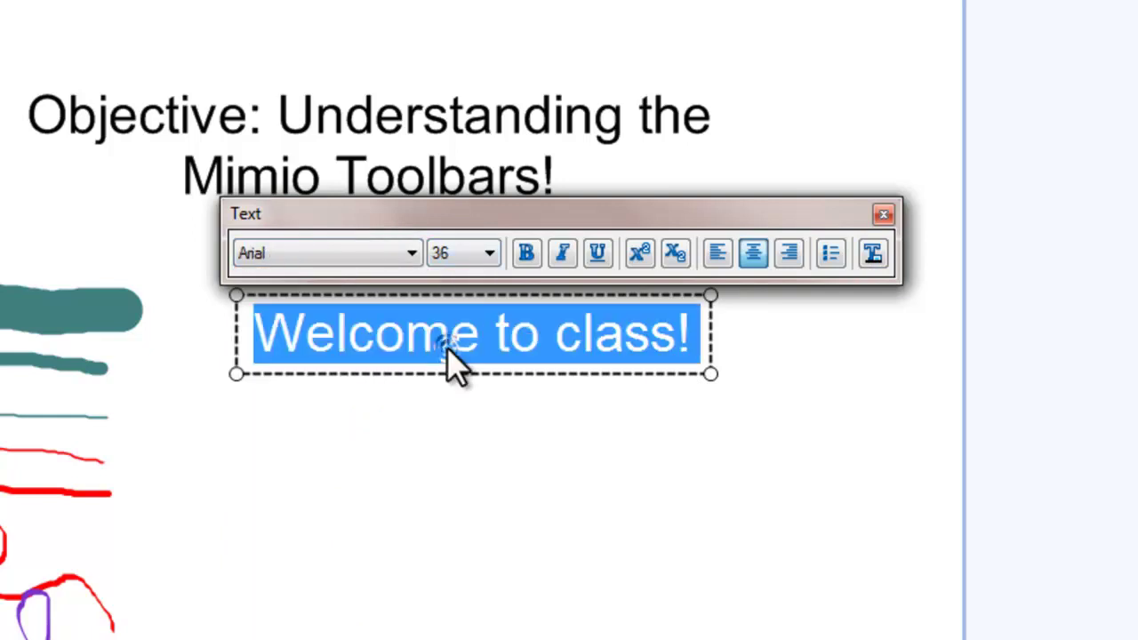
left_click(411, 254)
left_click(354, 388)
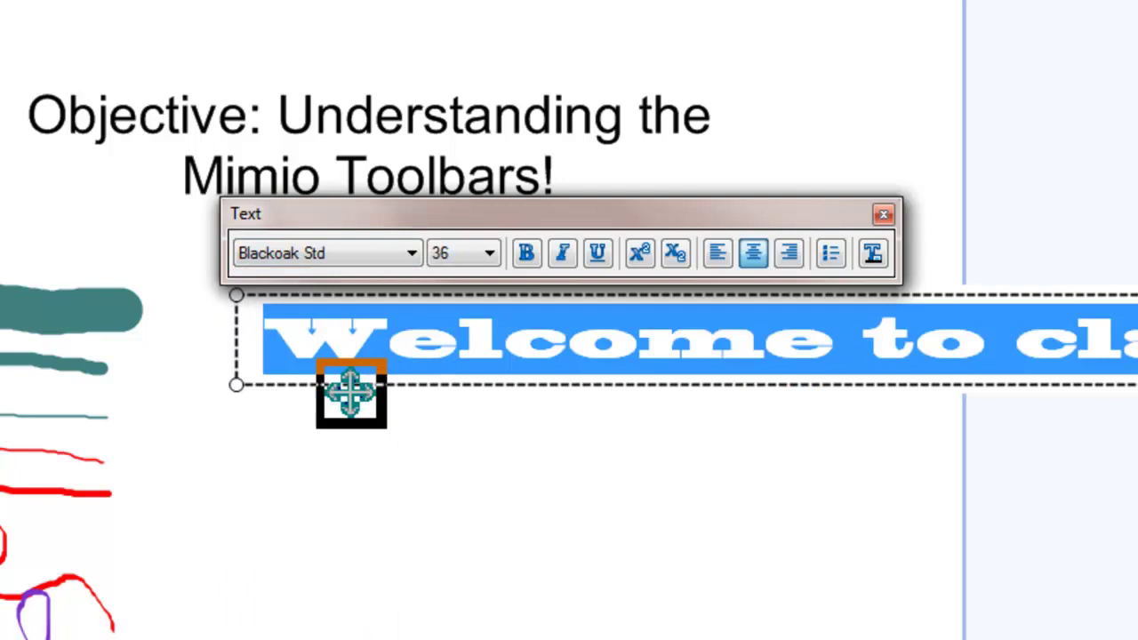
left_click(411, 253)
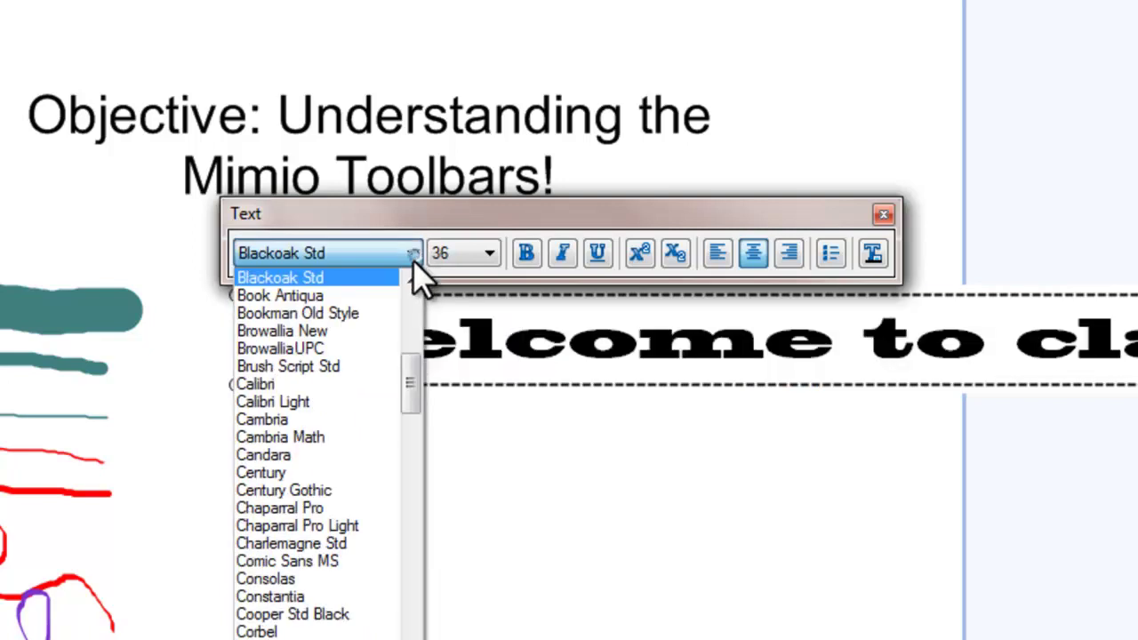
left_click(348, 389)
left_click(489, 255)
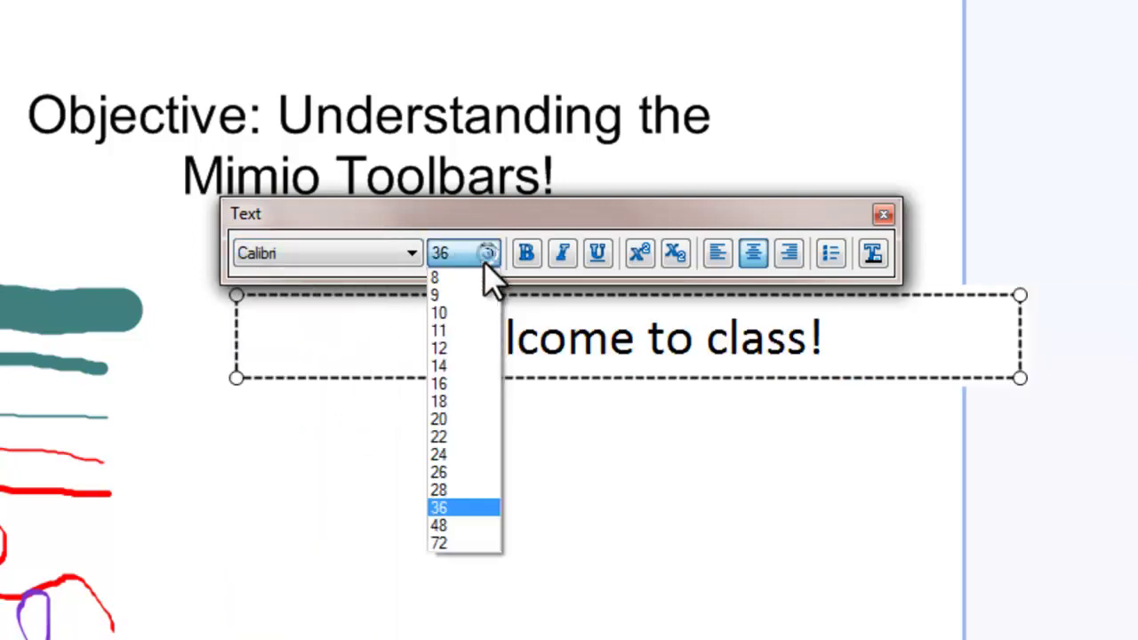
left_click(448, 366)
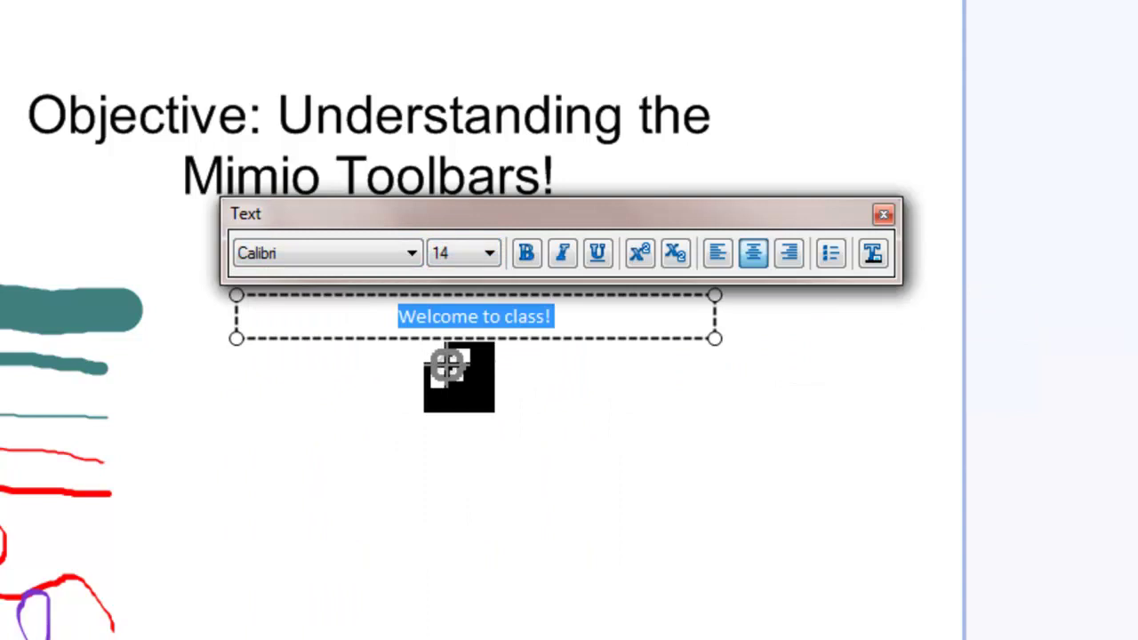
Step: Make the text bold, italic and underlined, right-aligned, with a bullet point
left_click(533, 254)
left_click(558, 256)
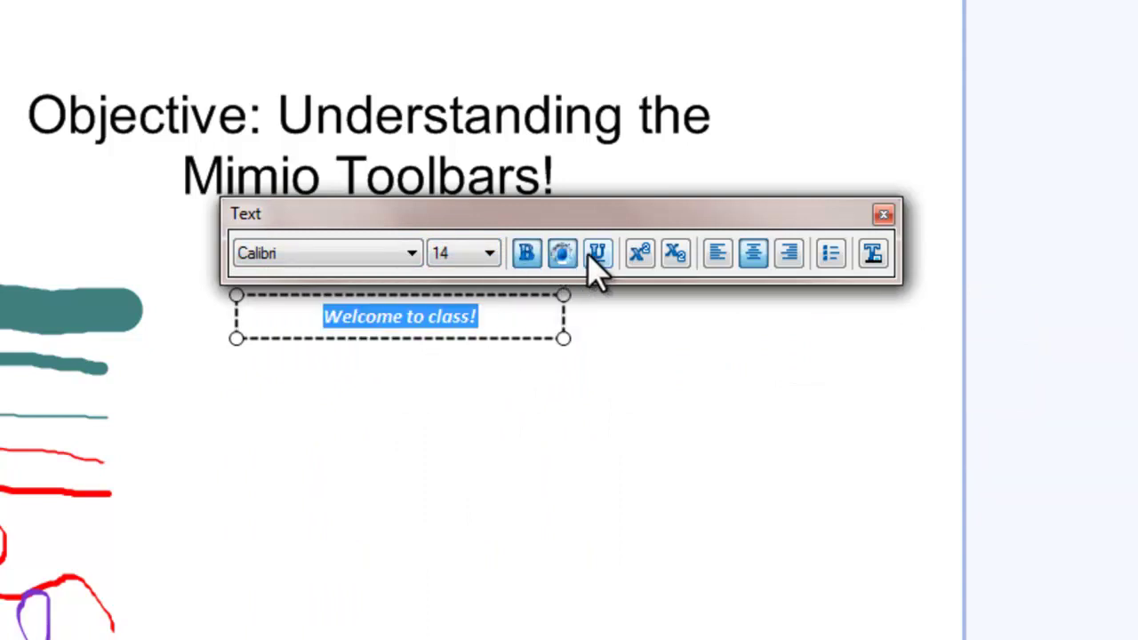
left_click(591, 258)
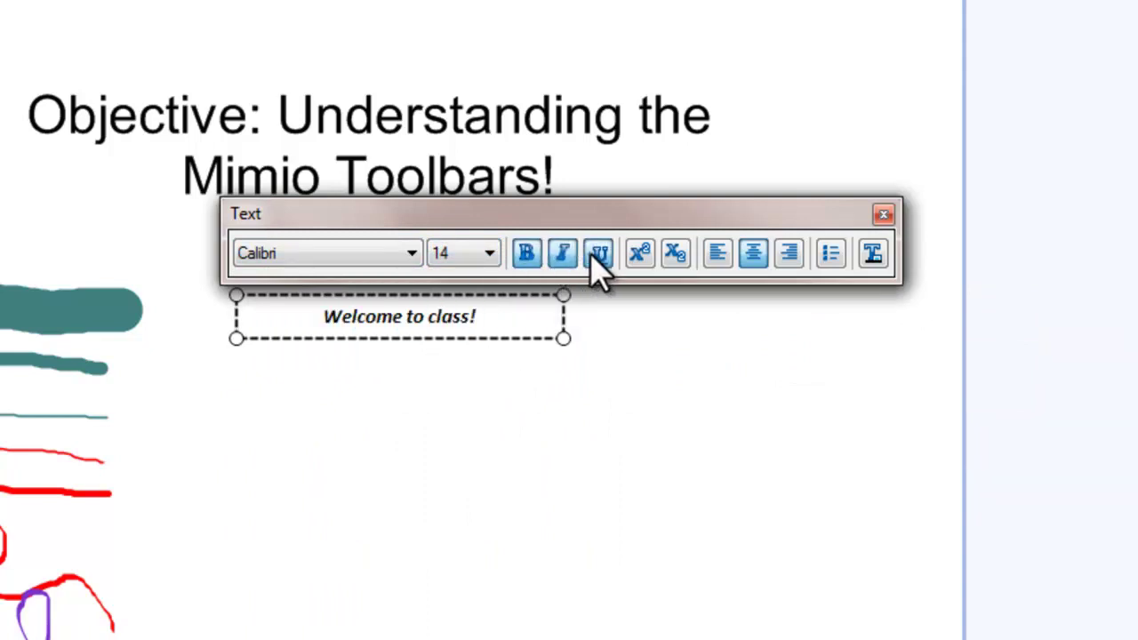
left_click(716, 255)
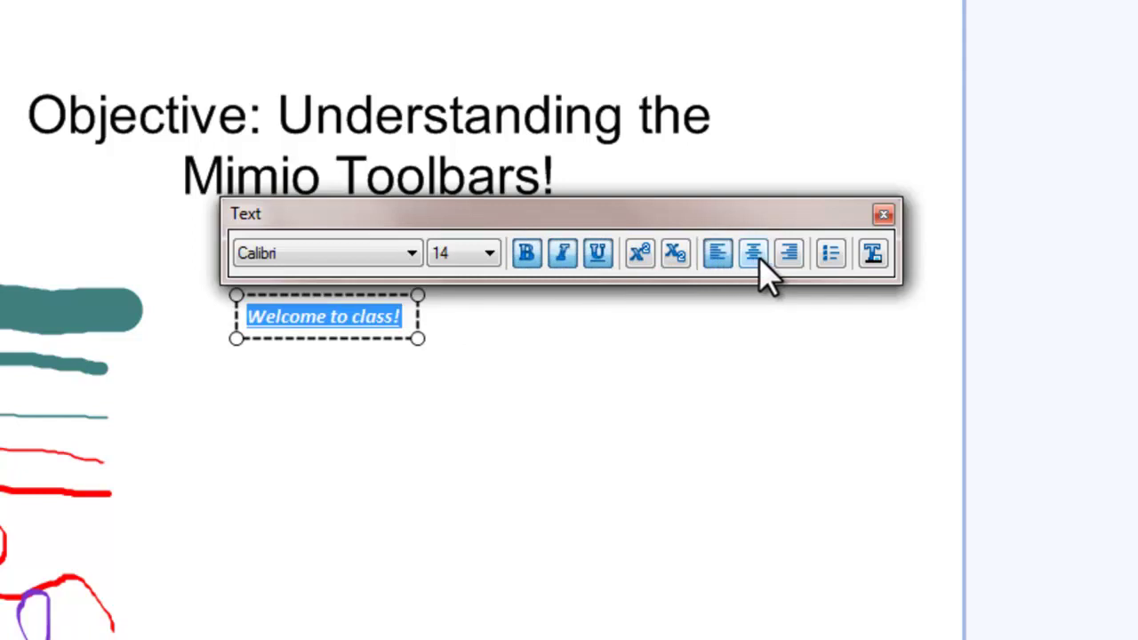
left_click(753, 255)
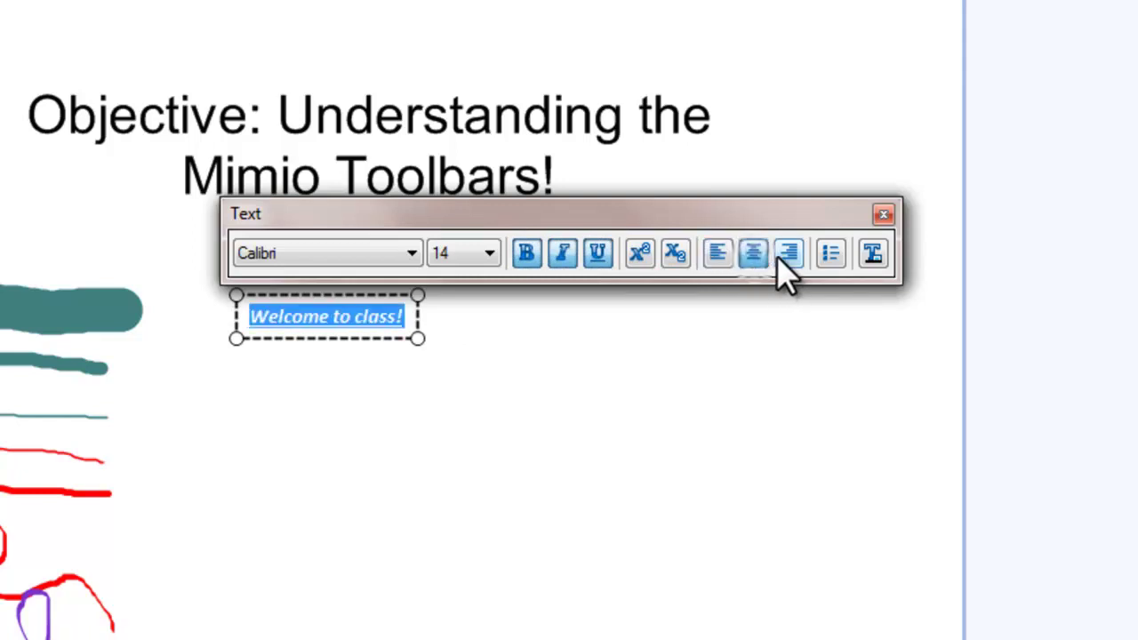
left_click(787, 255)
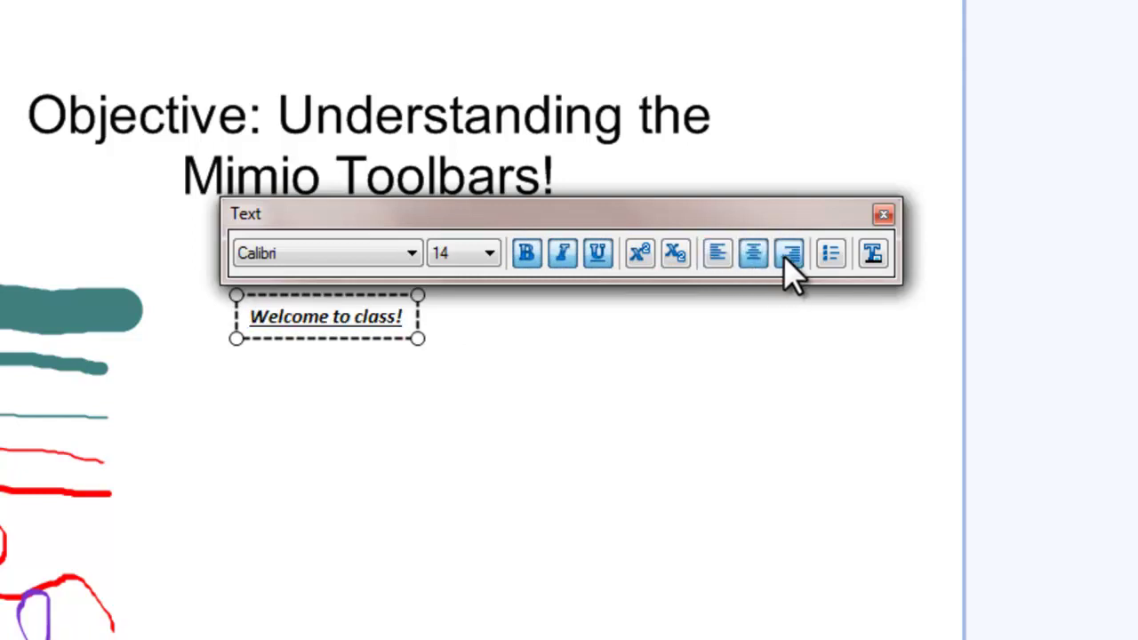
left_click(831, 256)
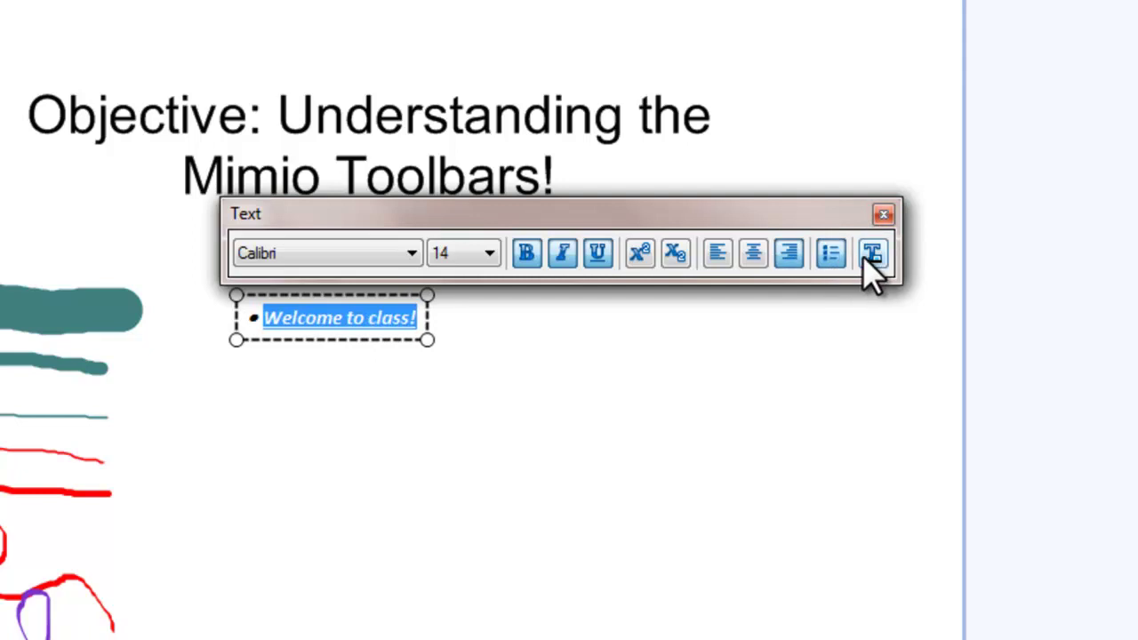
Step: Colour the 'Welcome to class!' text magenta
left_click(871, 255)
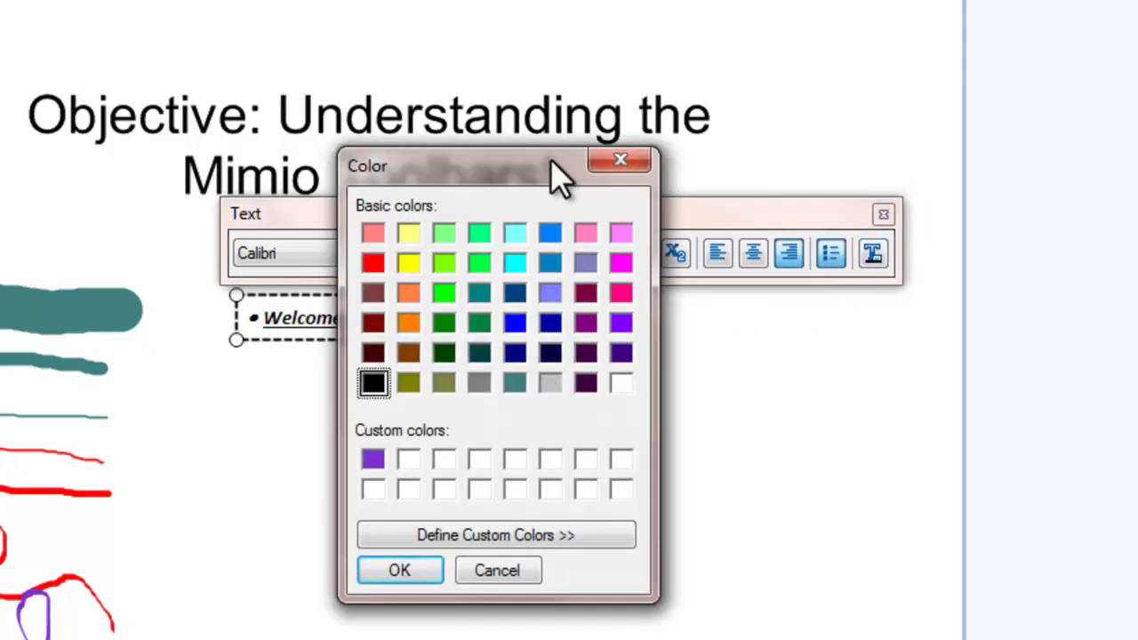
left_click_drag(550, 159, 408, 319)
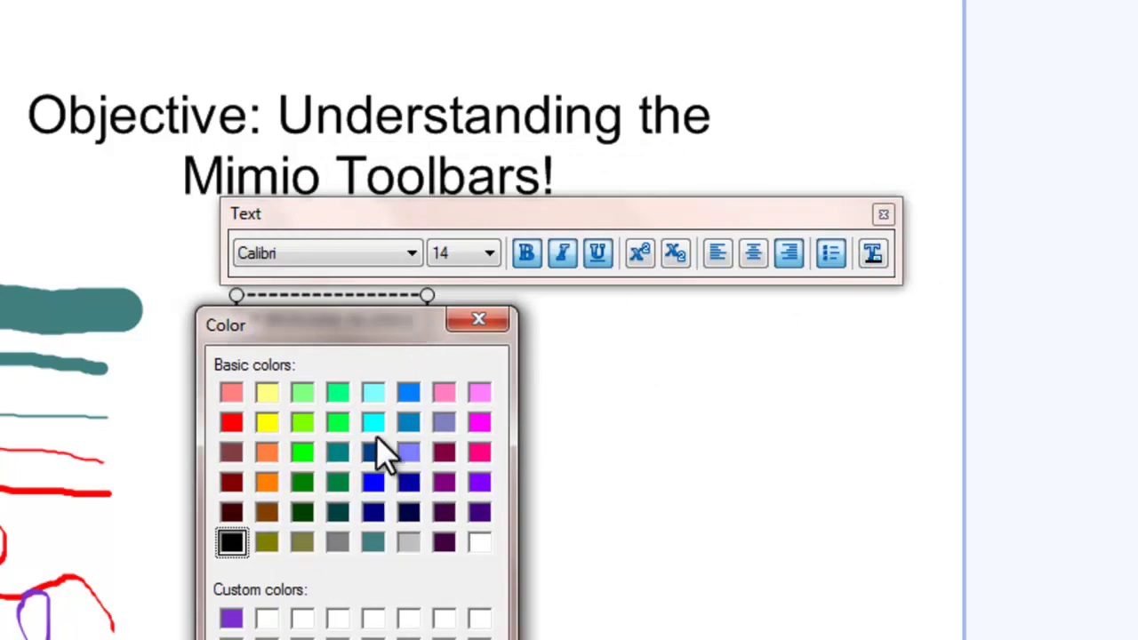
left_click(479, 423)
key("Return")
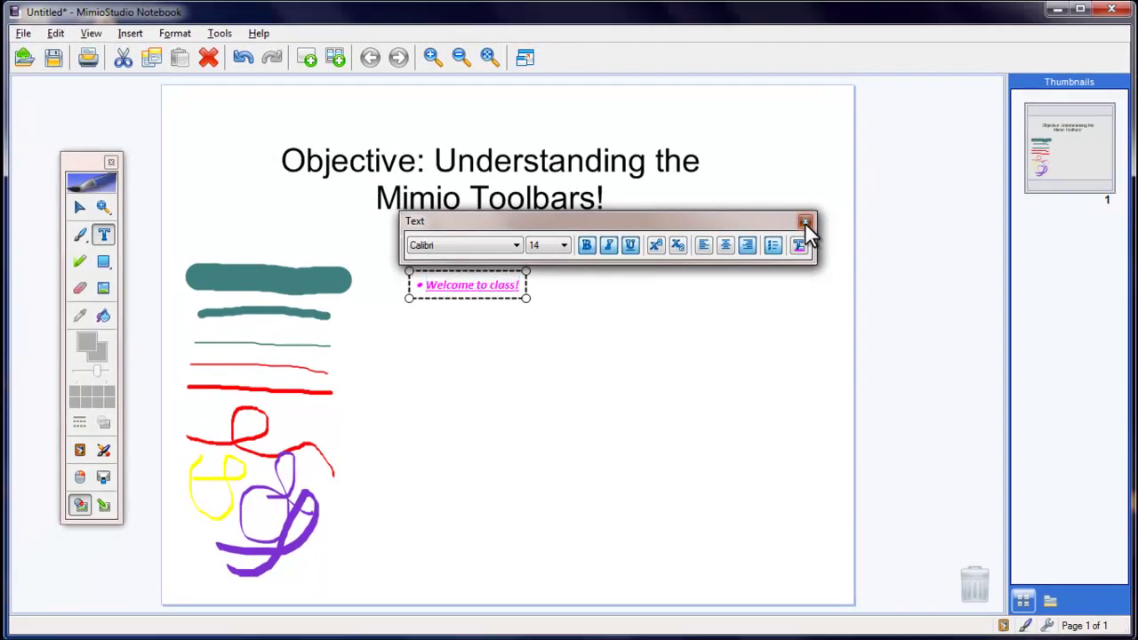
Step: Close the Text toolbar and drag the 'Welcome to class!' box left so it sits under the title
left_click(880, 215)
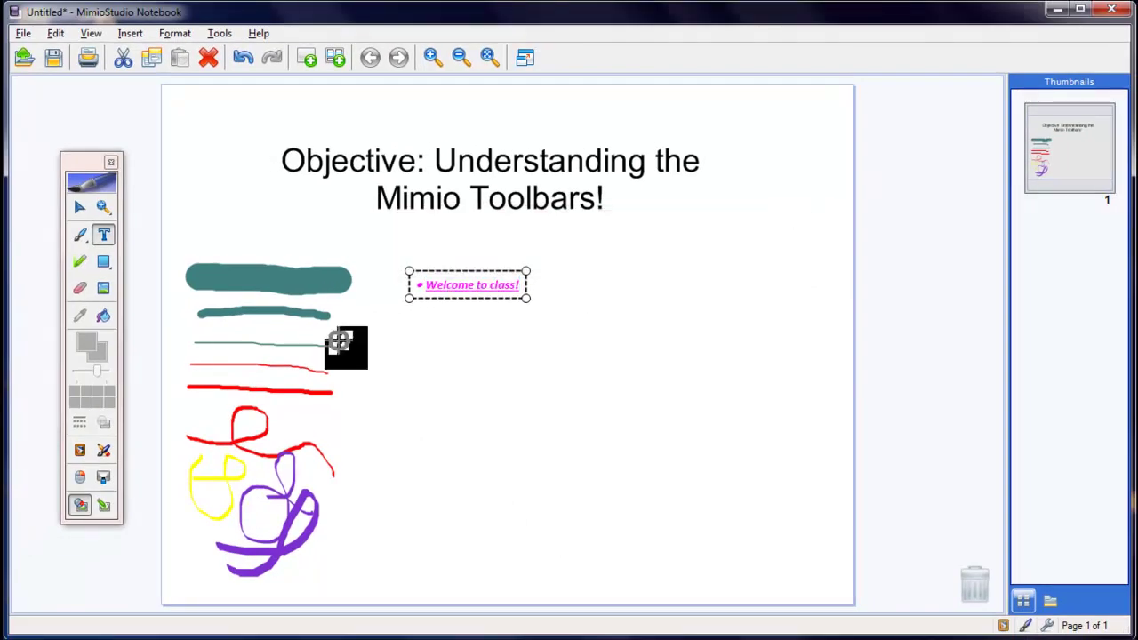
double_click(476, 298)
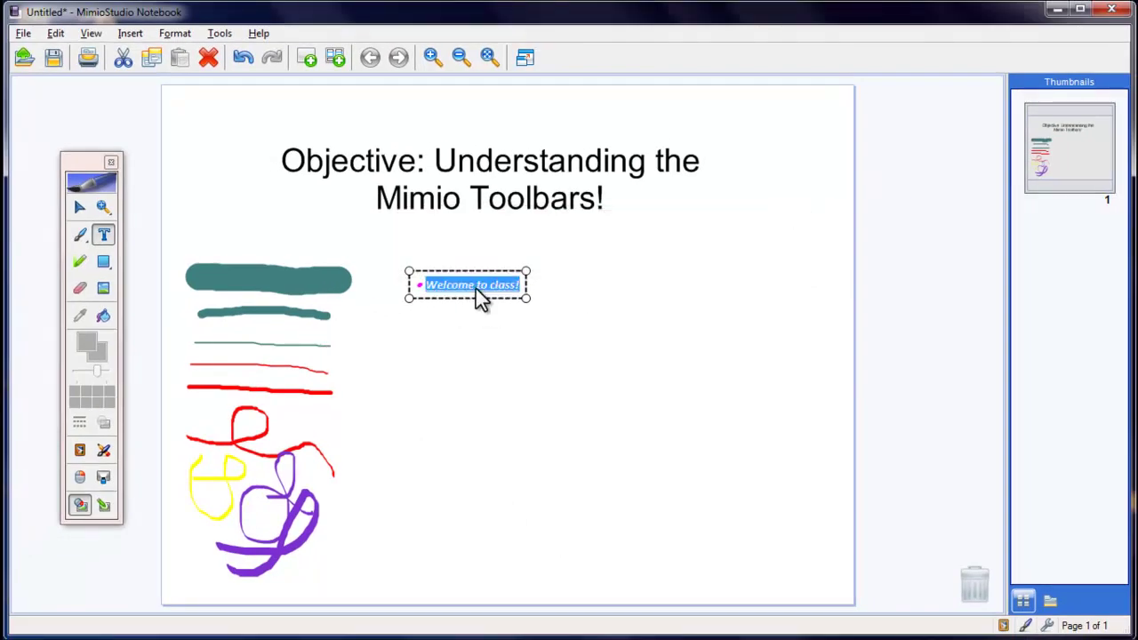
left_click_drag(483, 294, 573, 275)
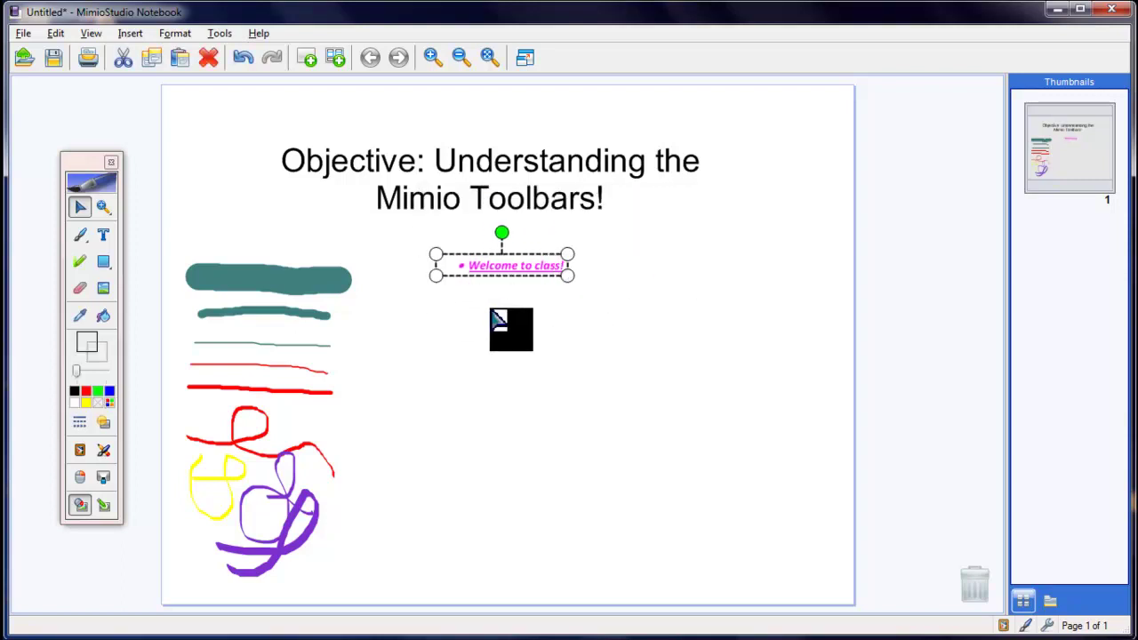
left_click(80, 210)
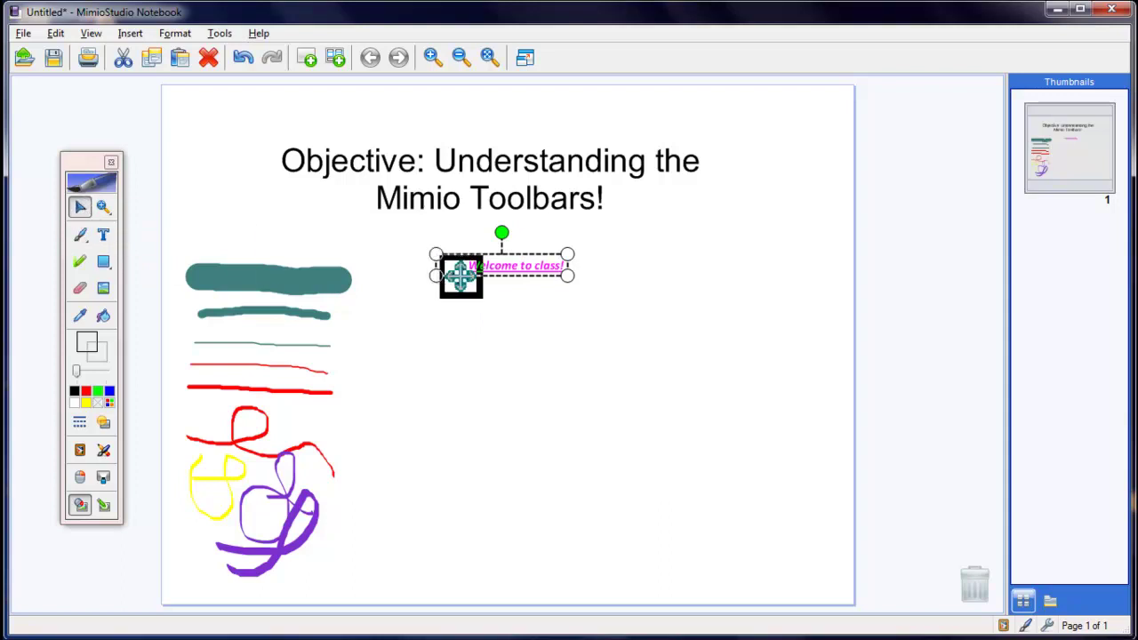
mouse_move(459, 269)
left_mouse_down()
mouse_move(652, 294)
mouse_move(376, 408)
mouse_move(477, 330)
mouse_move(400, 265)
left_mouse_up()
left_click(454, 308)
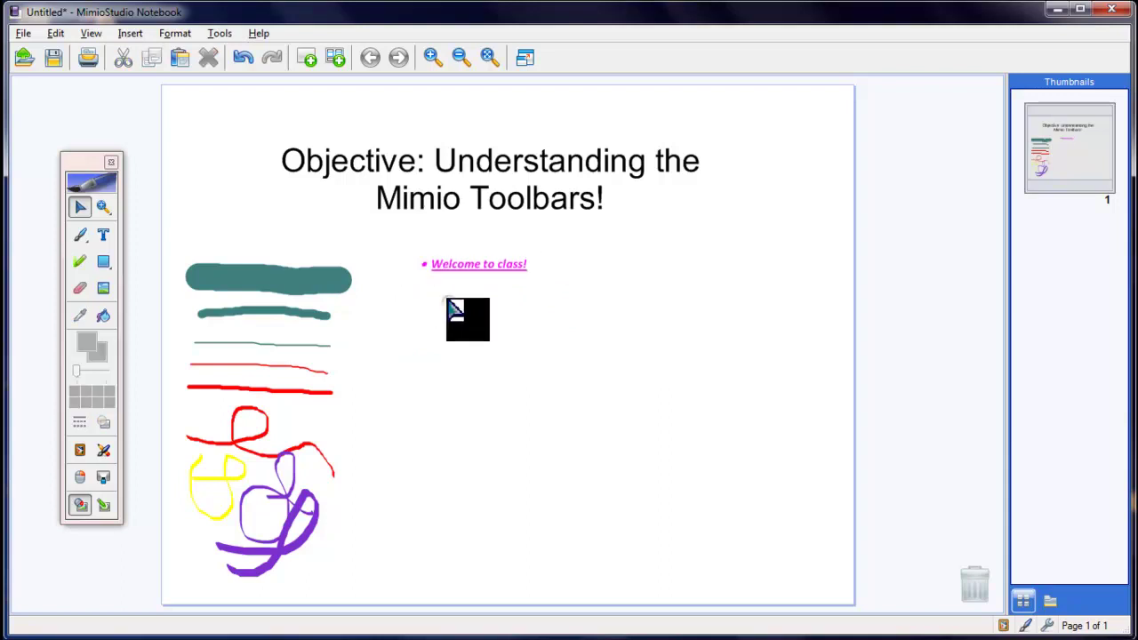
Step: With a widened highlighter, mark 'Objective:' and 'Mimio Toolbars!' yellow and 'Understanding' green
left_click(80, 264)
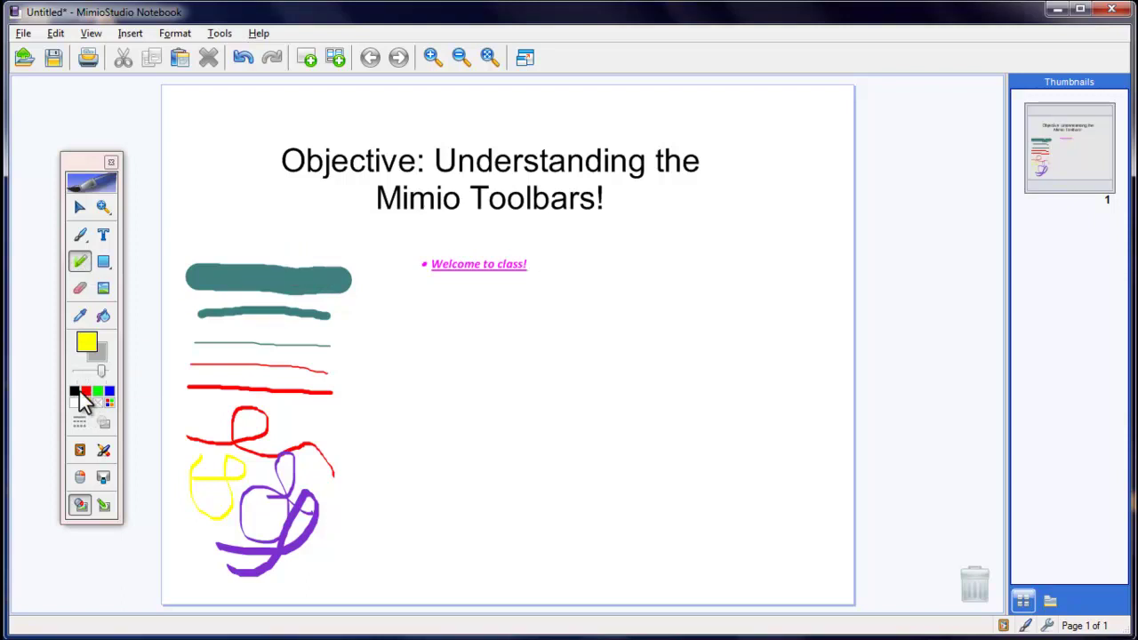
left_click_drag(86, 373, 88, 375)
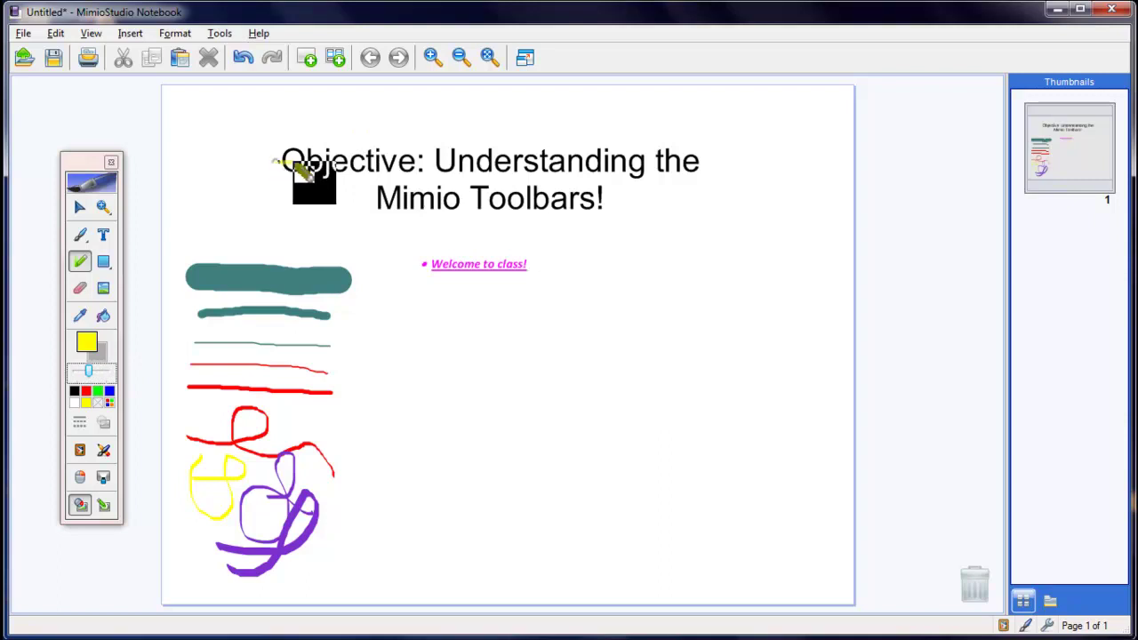
mouse_move(277, 162)
left_mouse_down()
mouse_move(411, 163)
mouse_move(284, 163)
mouse_move(325, 168)
left_mouse_up()
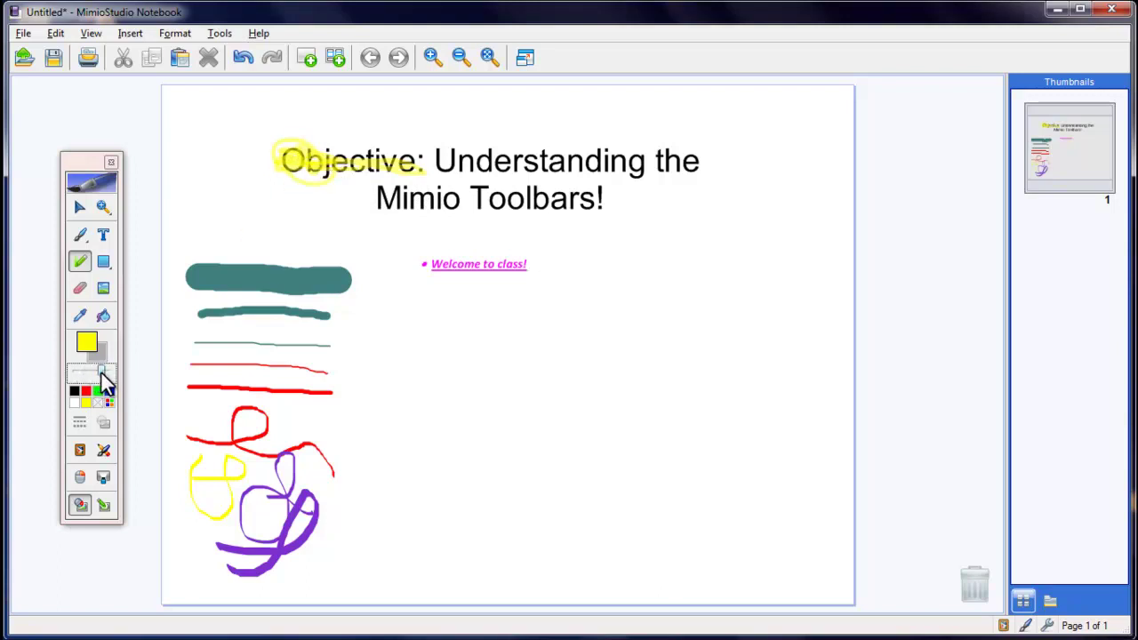
left_click_drag(289, 158, 419, 163)
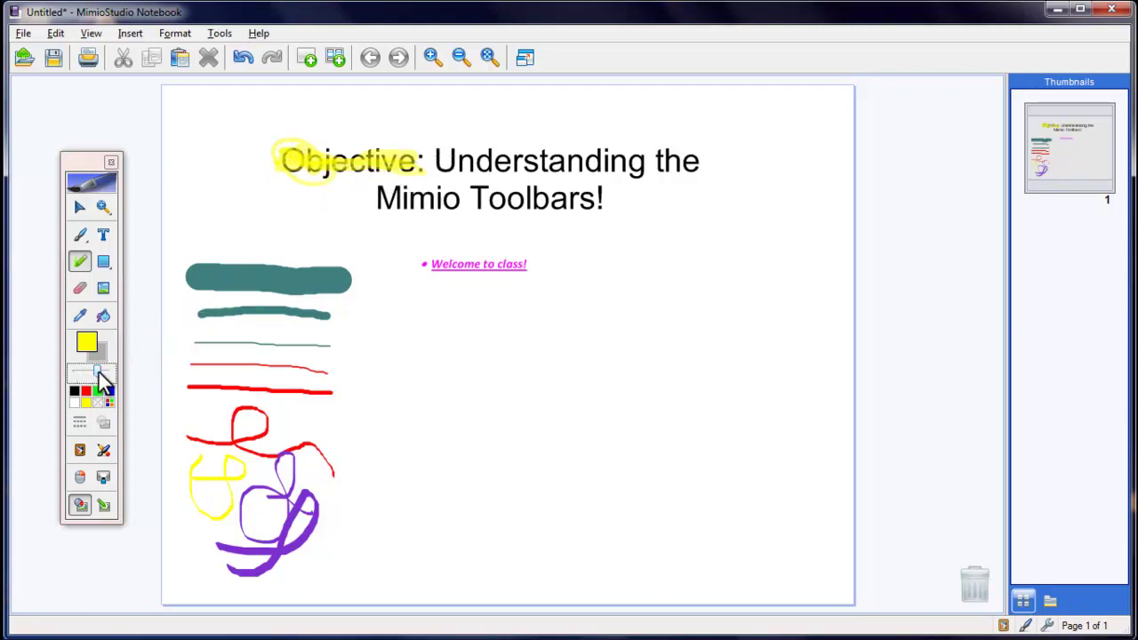
mouse_move(389, 152)
left_mouse_down()
mouse_move(302, 160)
mouse_move(314, 170)
mouse_move(425, 170)
mouse_move(295, 164)
left_mouse_up()
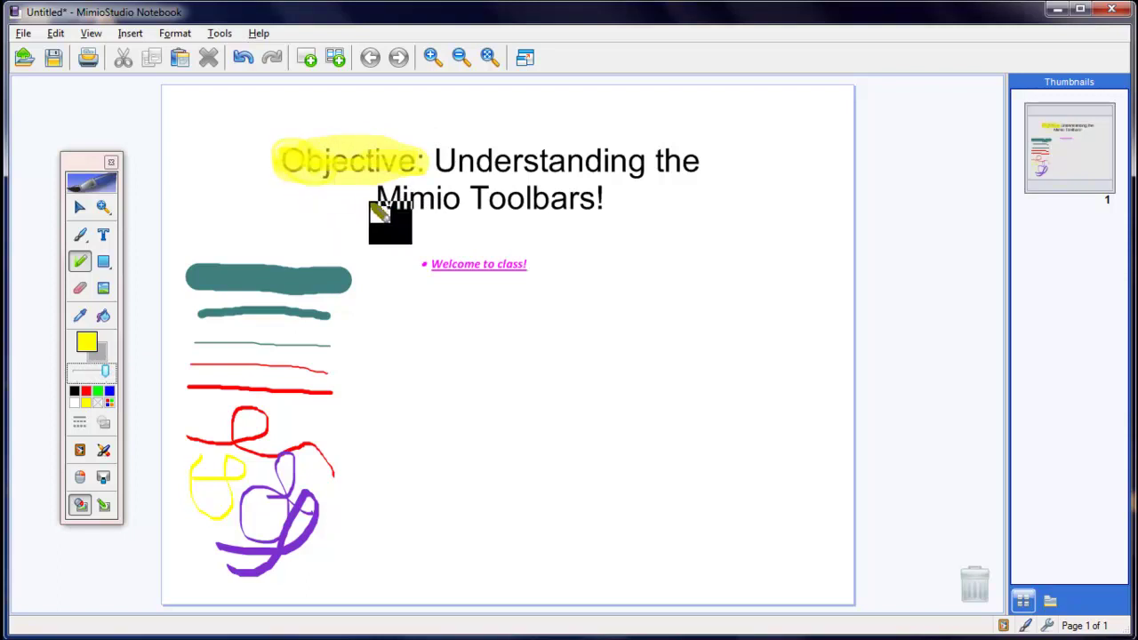
left_click_drag(373, 196, 602, 206)
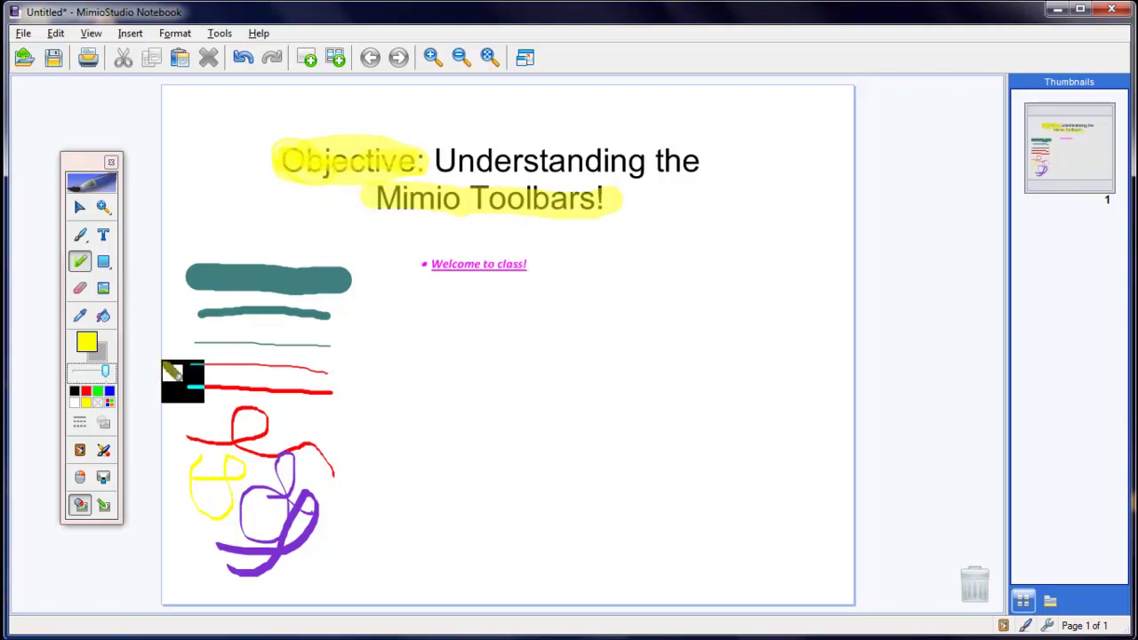
left_click(97, 392)
mouse_move(437, 160)
left_mouse_down()
mouse_move(587, 157)
mouse_move(689, 175)
mouse_move(477, 173)
left_mouse_up()
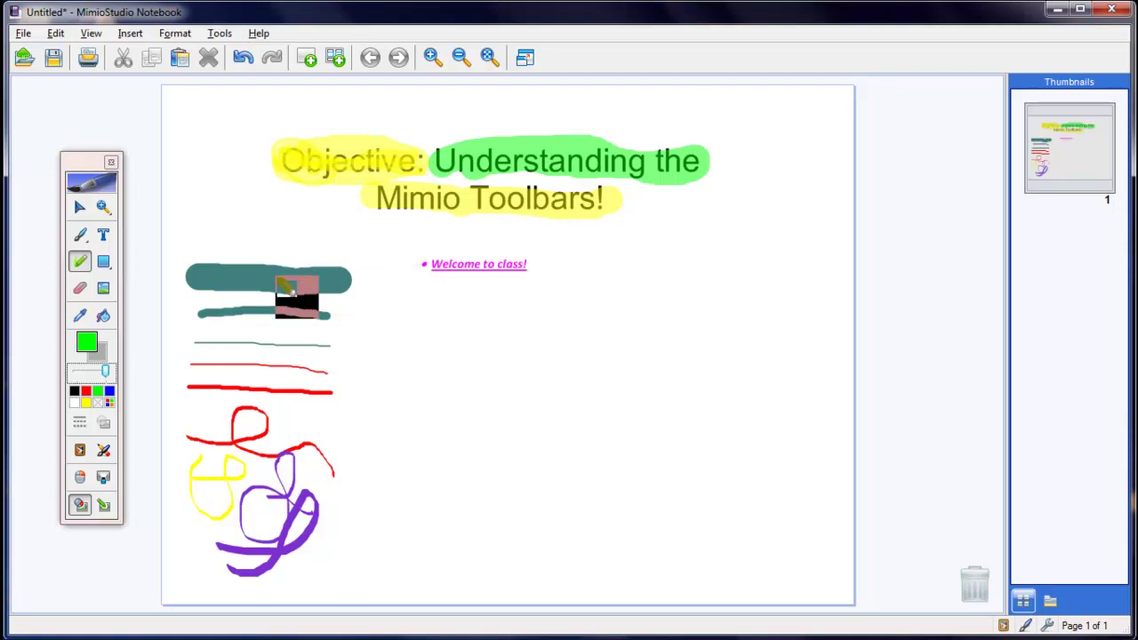
Step: Draw a green-filled rectangle below the welcome line and a white-filled one beneath it
left_click(109, 268)
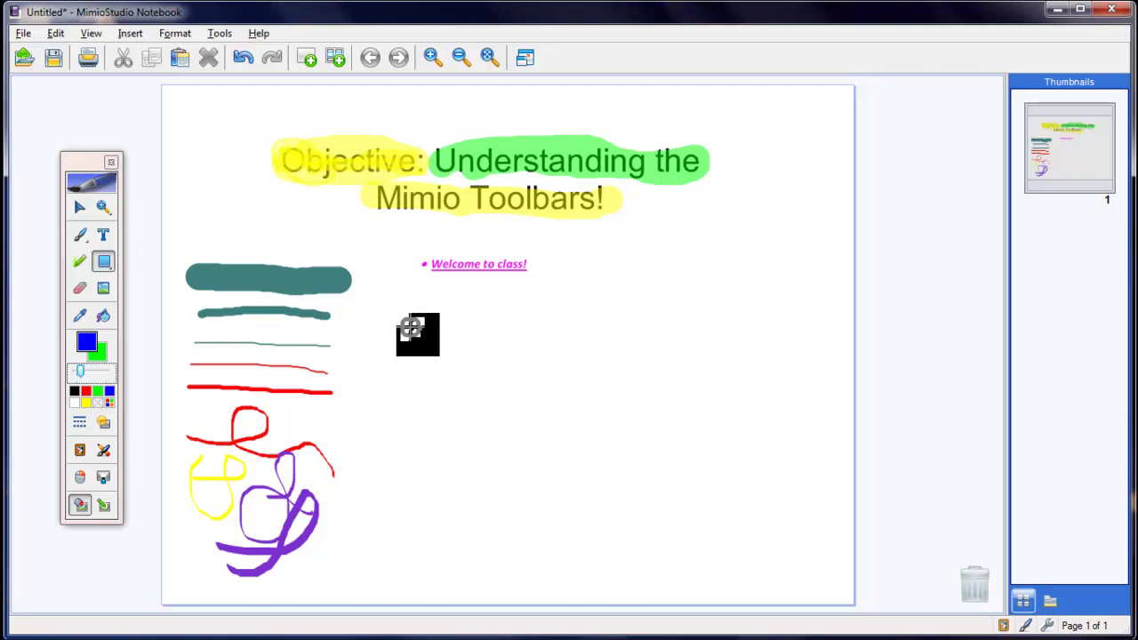
left_click_drag(391, 315, 481, 385)
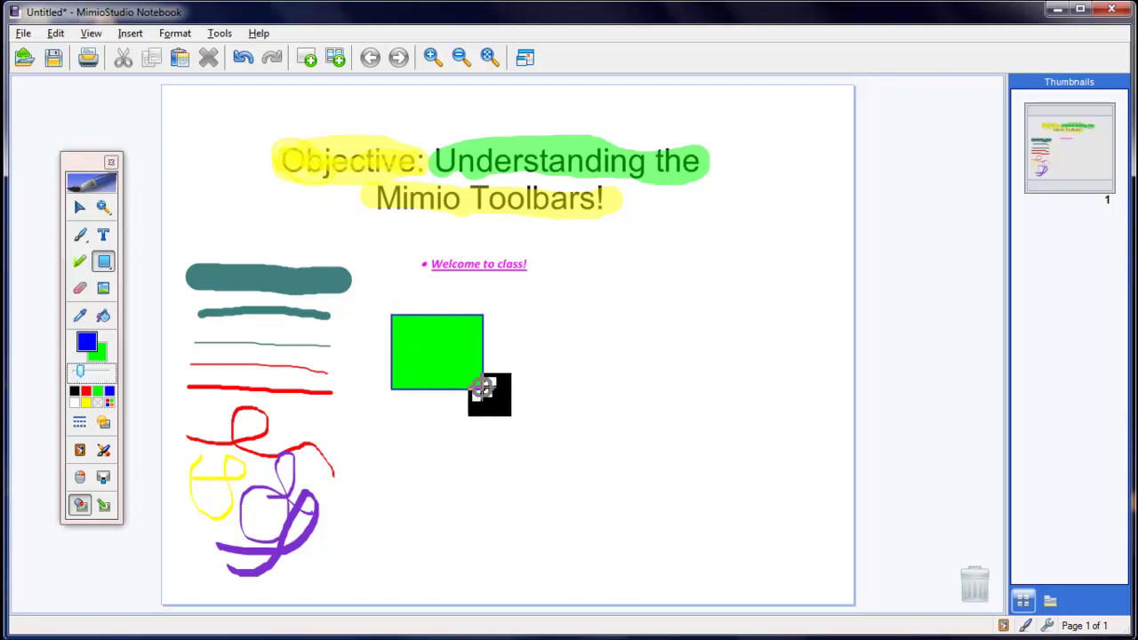
left_click(99, 350)
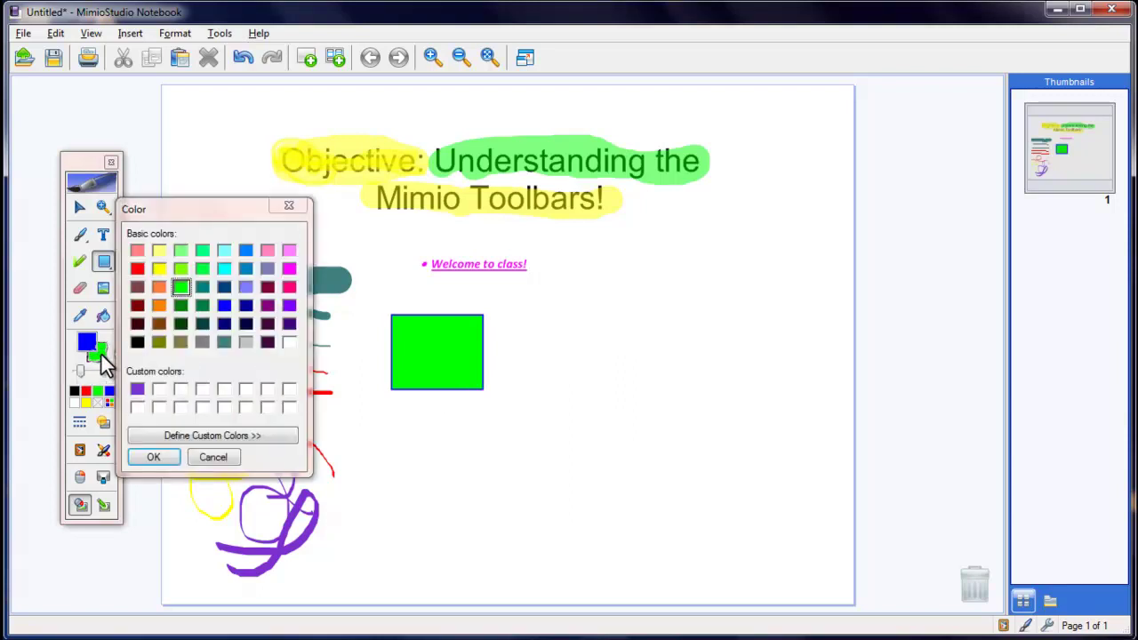
left_click(289, 343)
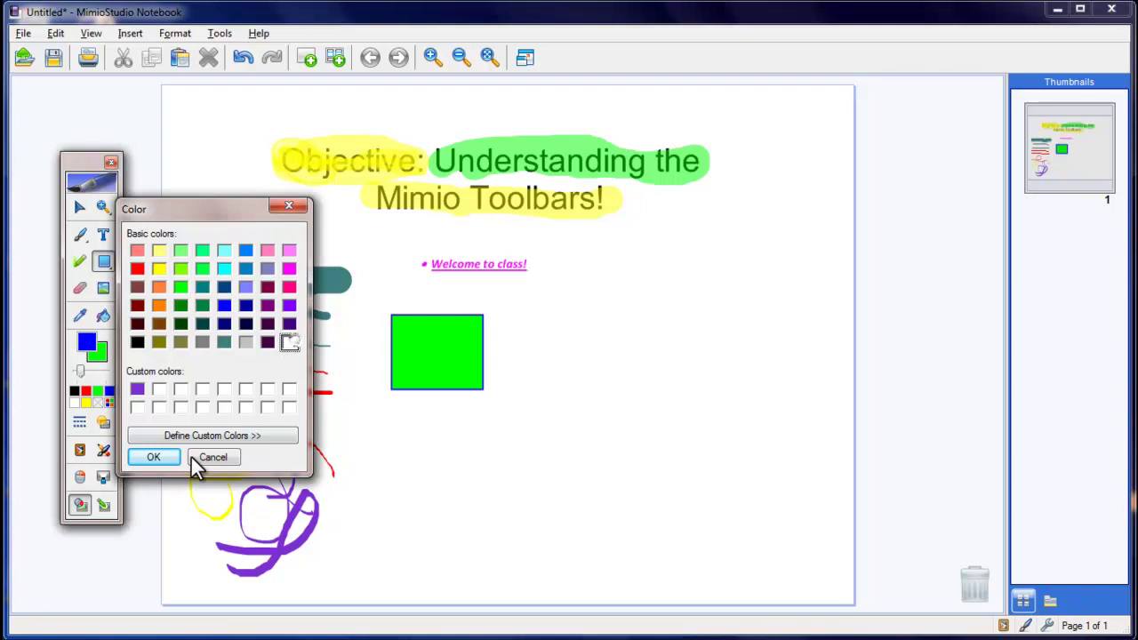
left_click(155, 457)
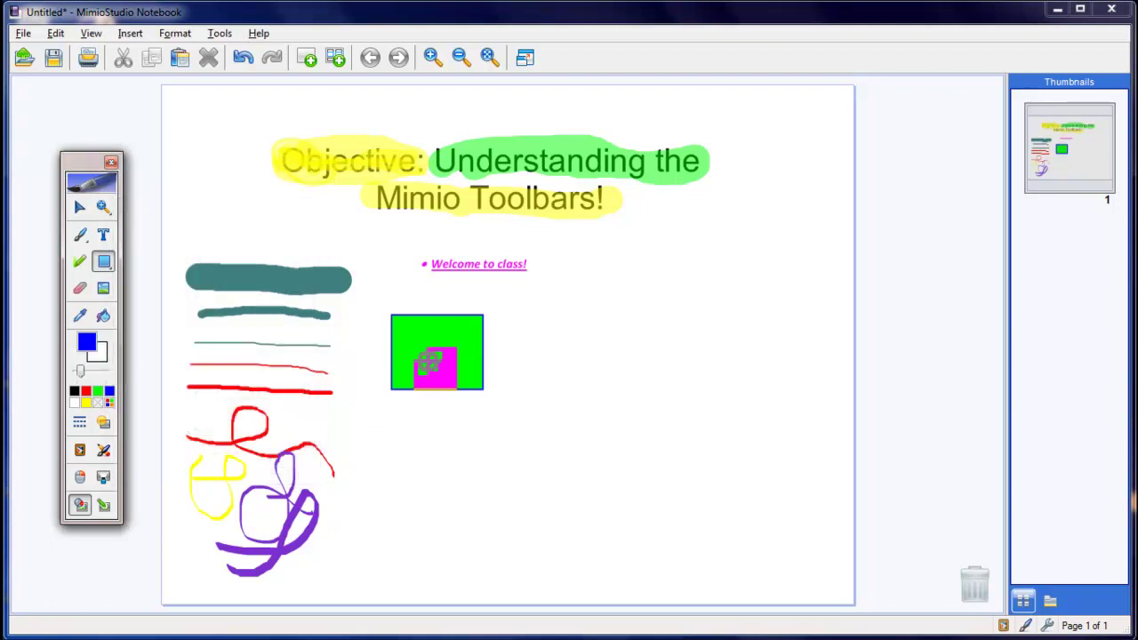
left_click_drag(388, 406, 483, 477)
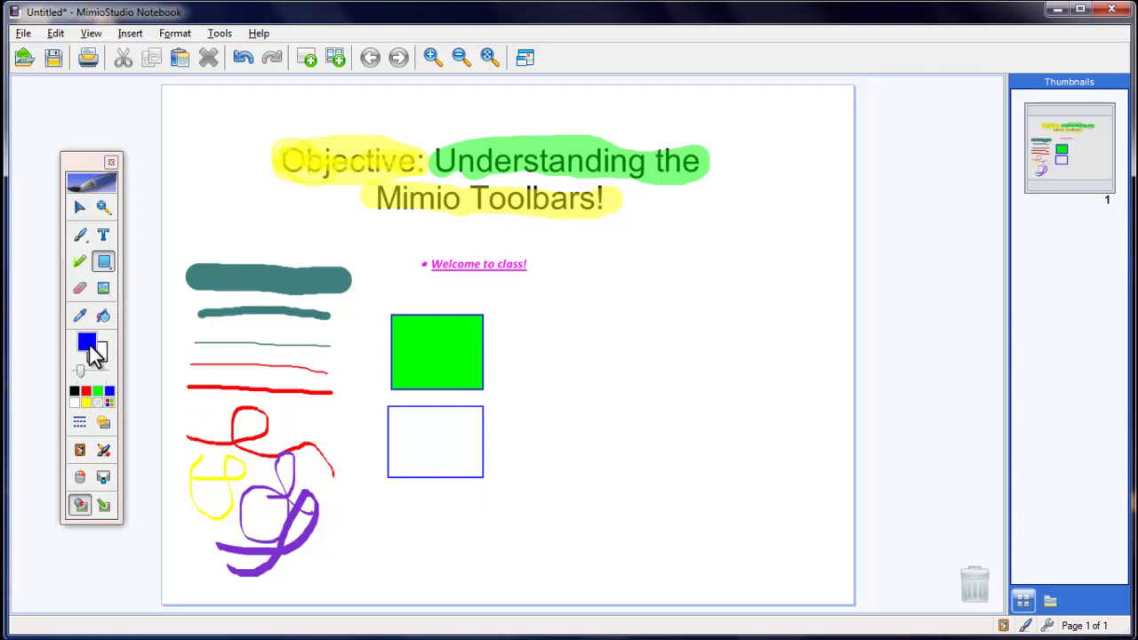
Step: Set a grey-teal fill and draw a teal rectangle beside the green one
mouse_move(96, 351)
left_mouse_down()
mouse_move(172, 320)
mouse_move(380, 361)
mouse_move(305, 394)
mouse_move(115, 363)
mouse_move(422, 404)
mouse_move(415, 435)
mouse_move(428, 404)
mouse_move(406, 337)
mouse_move(99, 353)
left_mouse_up()
left_click(105, 359)
left_click(226, 341)
left_click(153, 459)
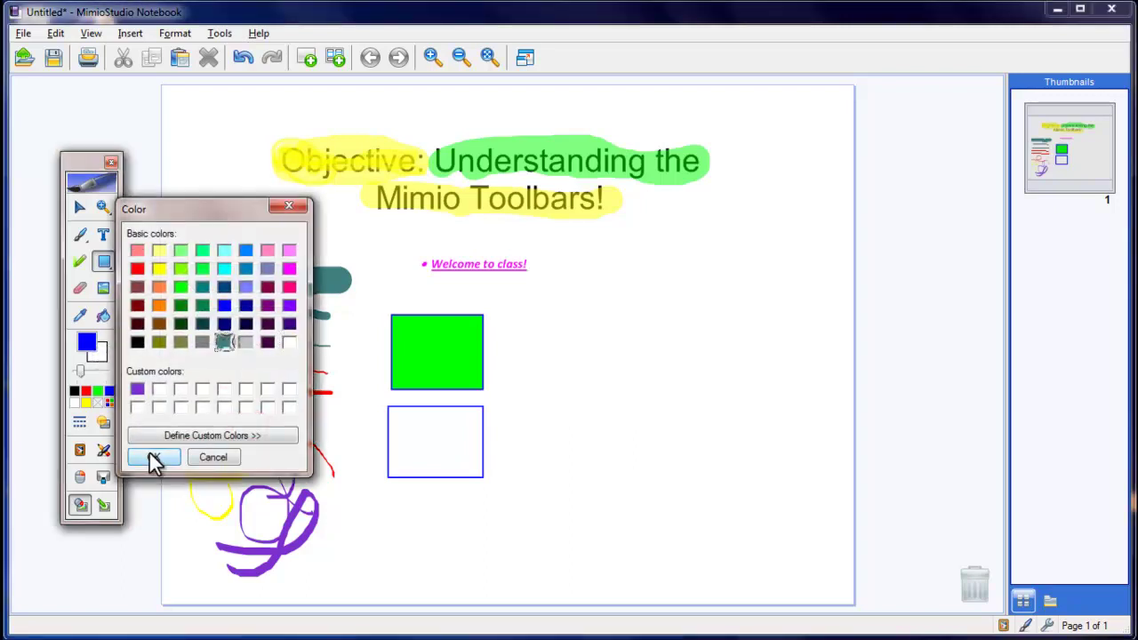
left_click_drag(499, 315, 594, 390)
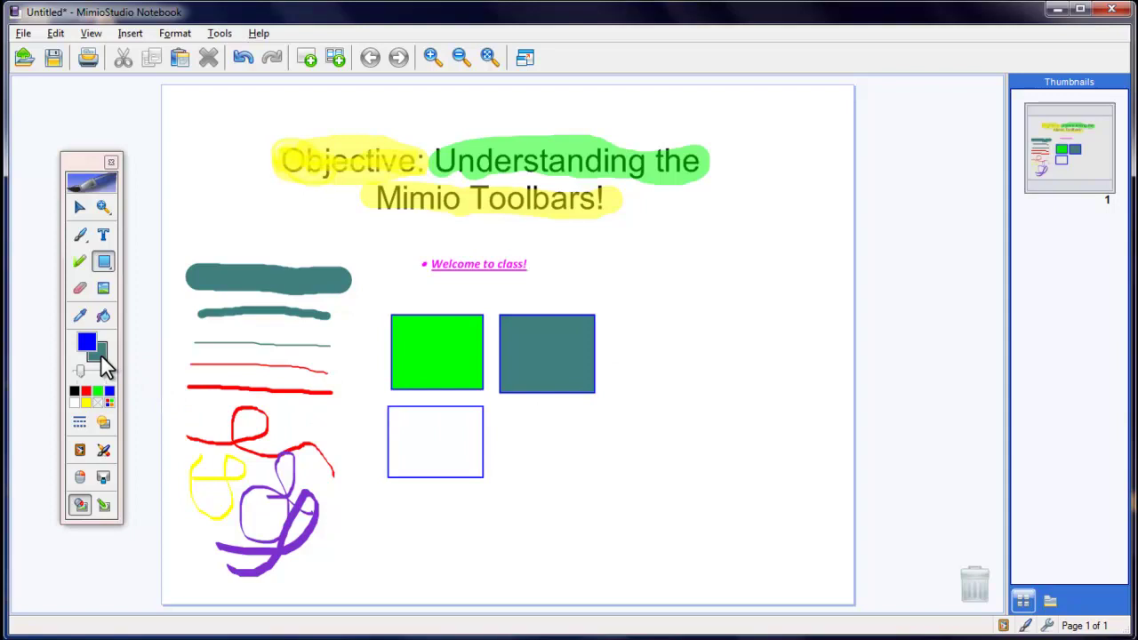
Step: Draw a thin blue straight line and a thicker one below it at the upper right
left_click(104, 263)
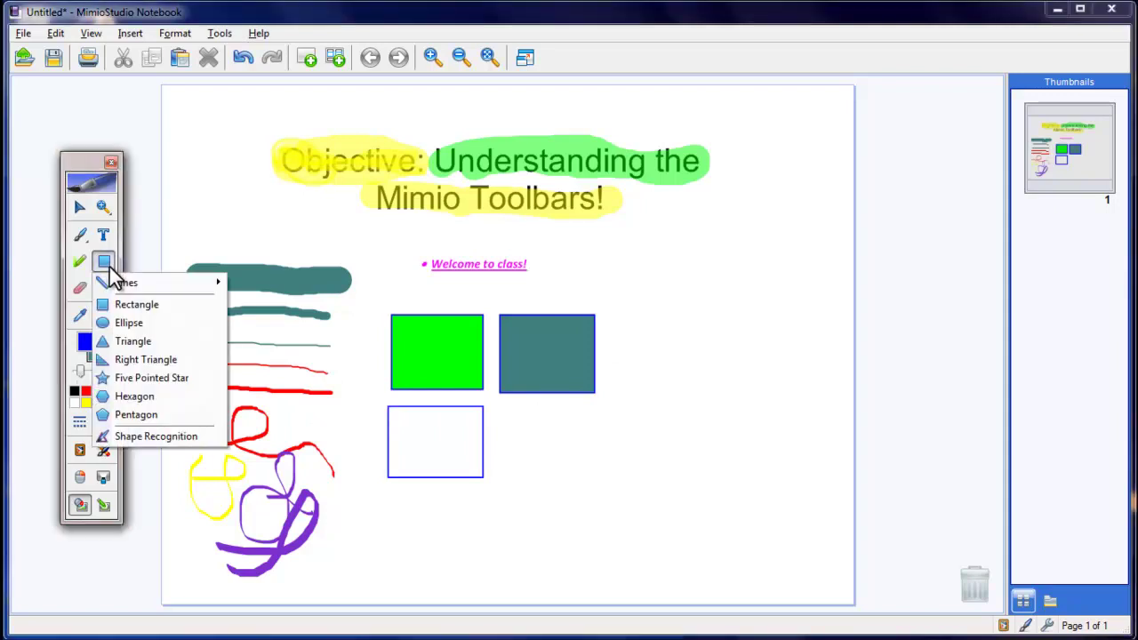
mouse_move(124, 283)
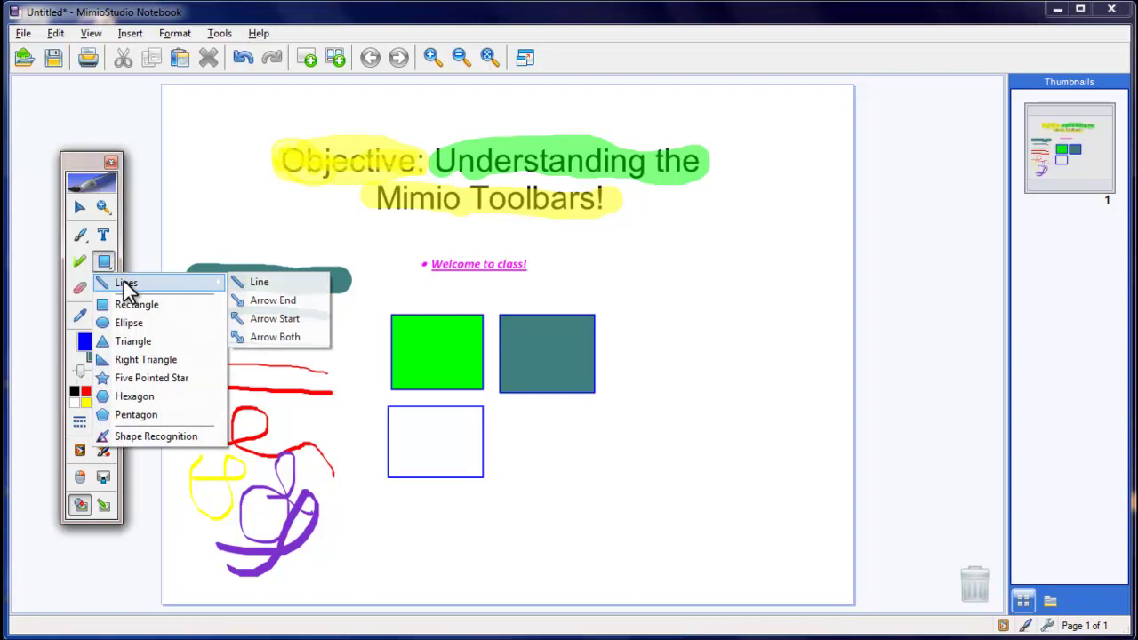
left_click(277, 284)
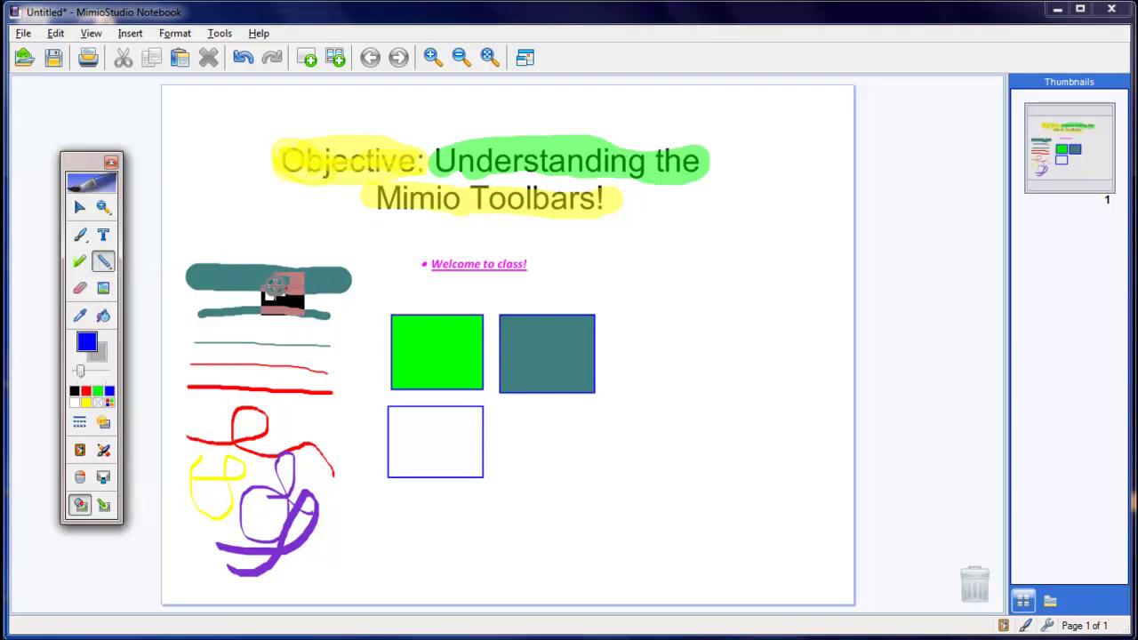
left_click_drag(637, 226, 794, 227)
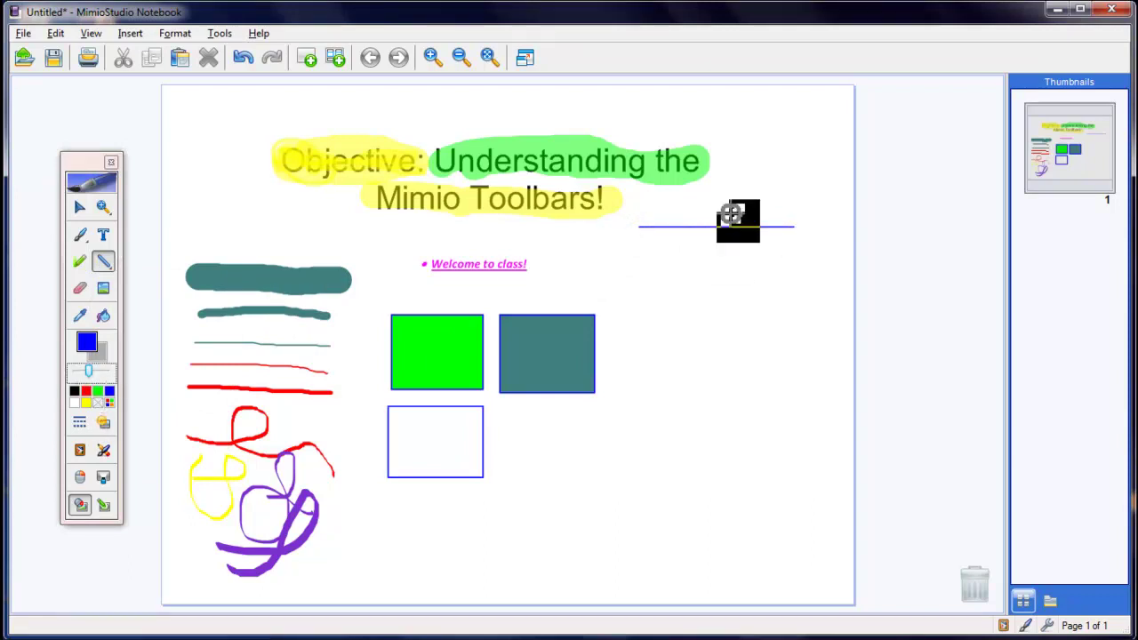
left_click_drag(635, 247, 804, 247)
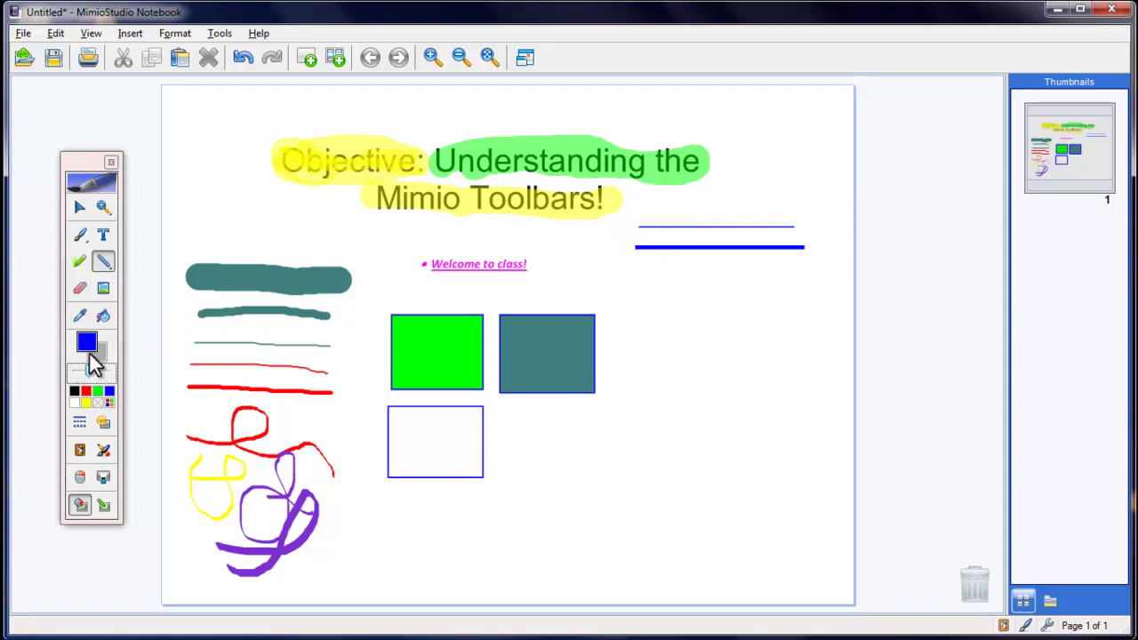
Step: Draw a yellow line under the blue lines, then a yellow right-pointing arrow beneath it
left_click(86, 402)
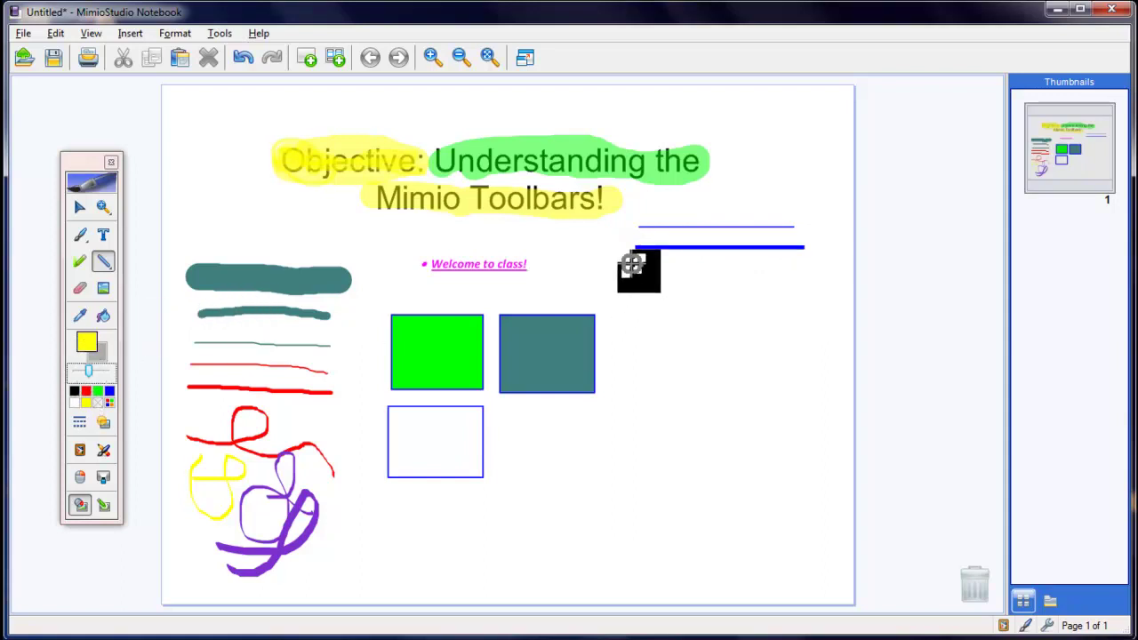
left_click_drag(629, 266, 807, 267)
left_click(105, 267)
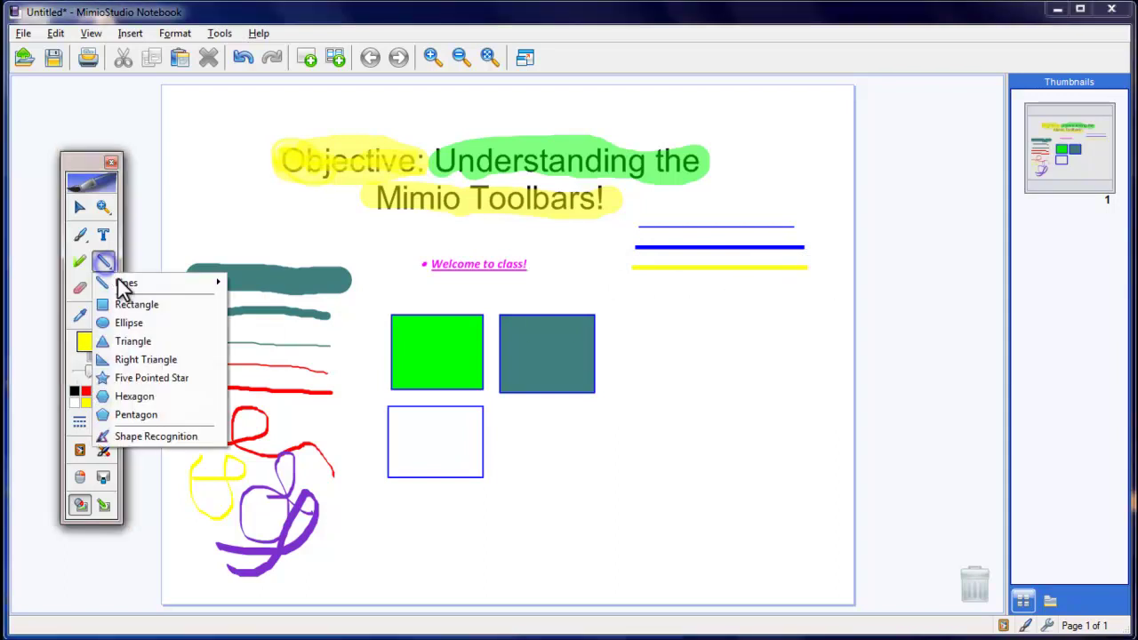
mouse_move(152, 284)
left_click(283, 302)
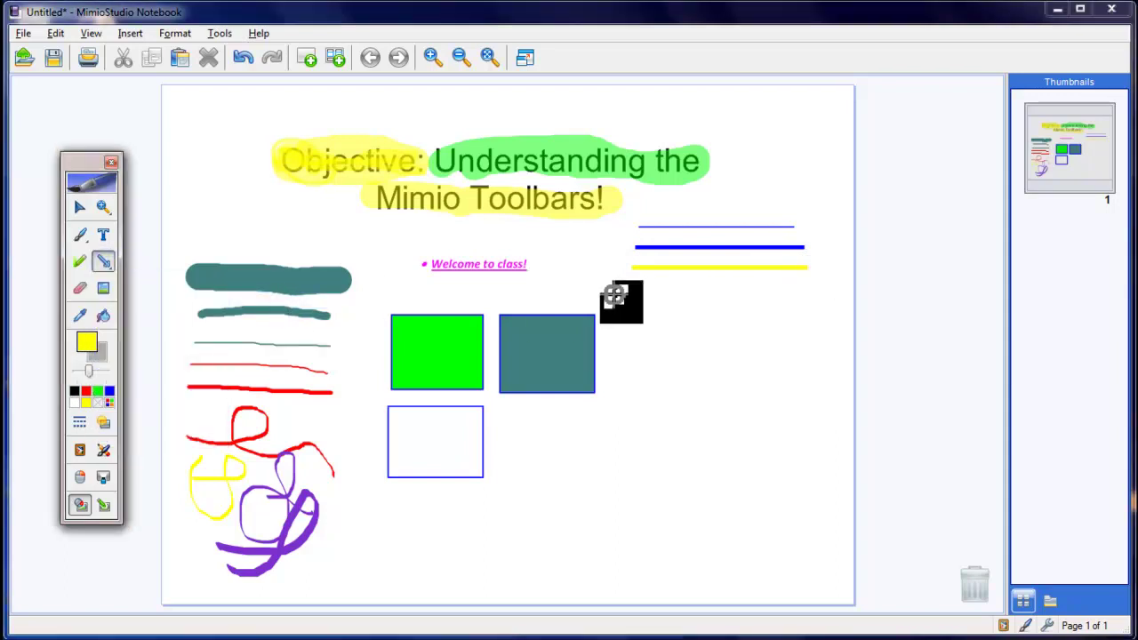
mouse_move(613, 297)
left_mouse_down()
mouse_move(774, 322)
mouse_move(809, 297)
left_mouse_up()
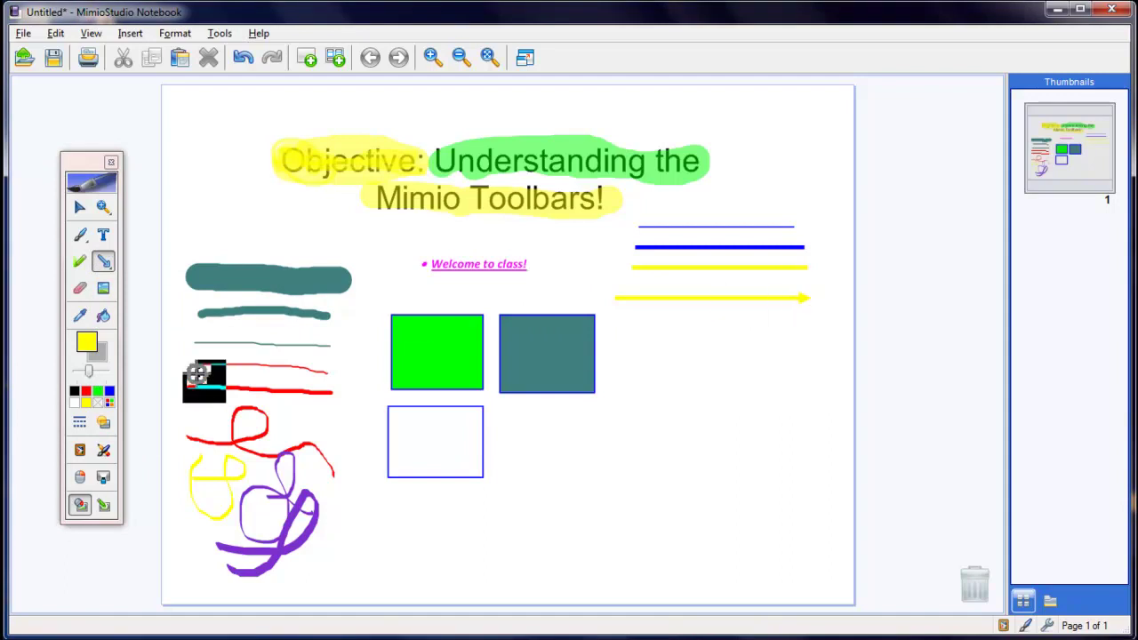
Step: Draw a green double-headed arrow below the yellow arrow
left_click(96, 390)
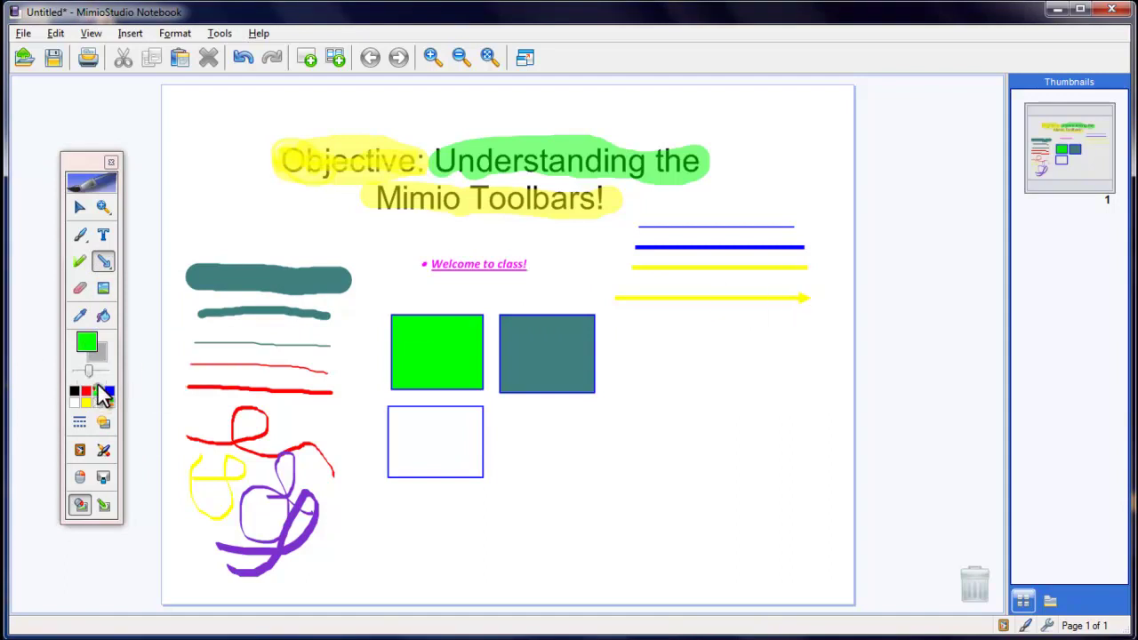
left_click(104, 261)
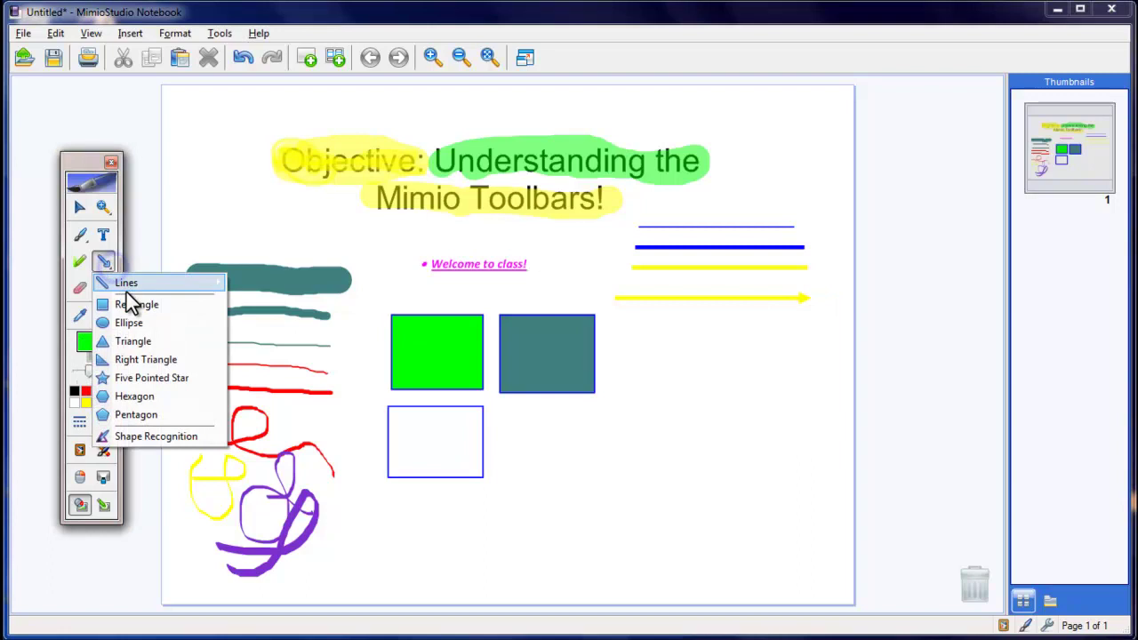
mouse_move(131, 285)
left_click(269, 337)
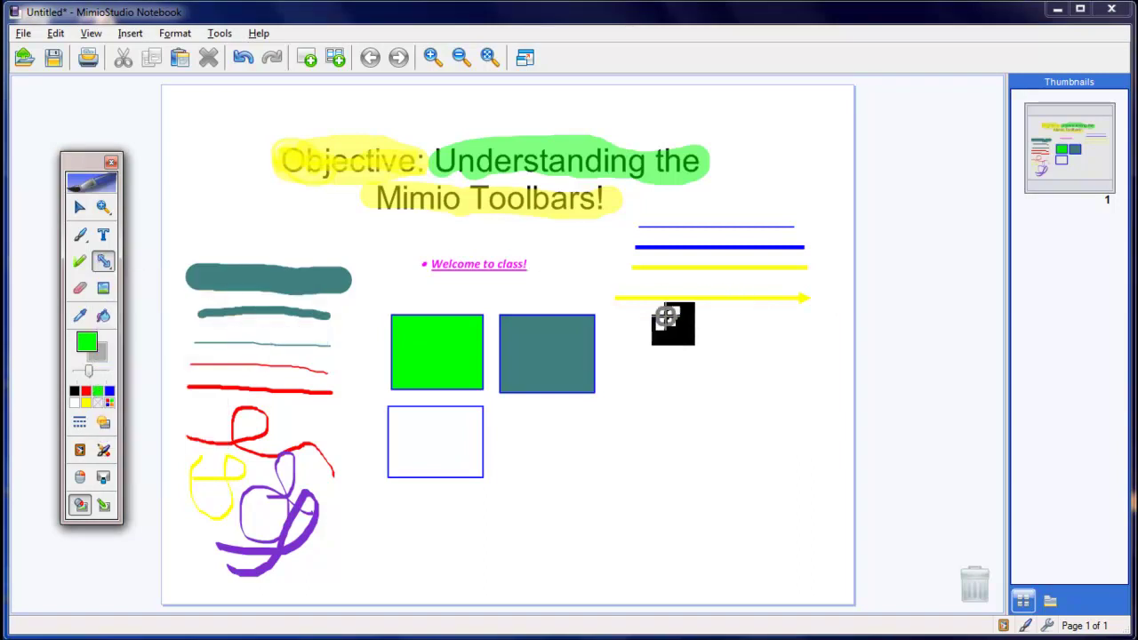
left_click_drag(625, 322, 820, 320)
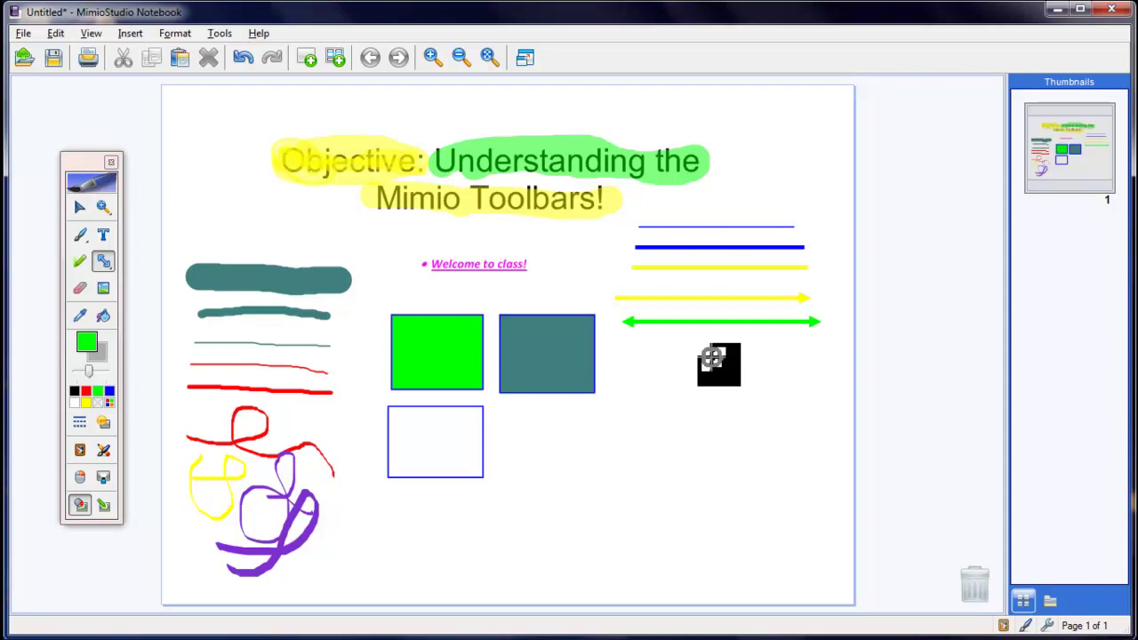
left_click_drag(712, 356, 633, 340)
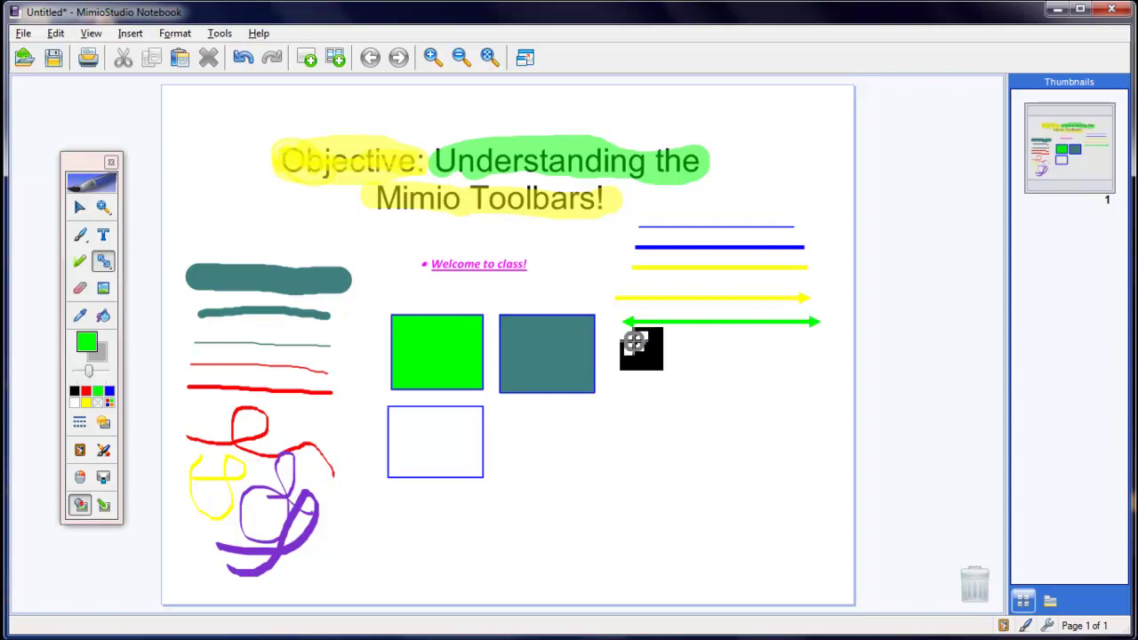
left_click_drag(633, 340, 109, 262)
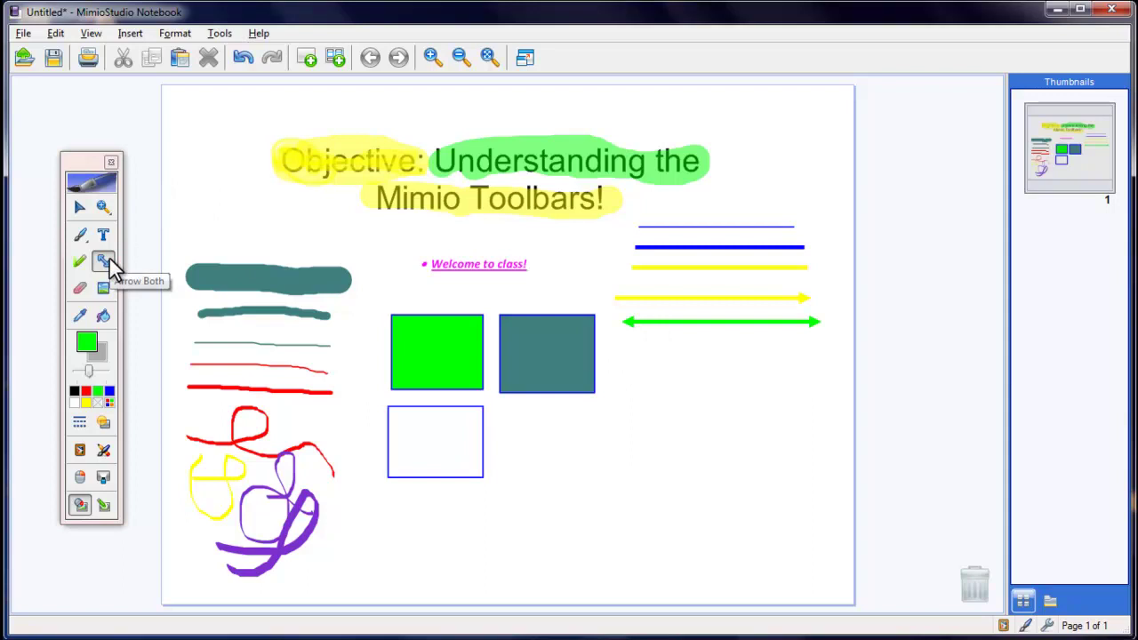
left_click(104, 261)
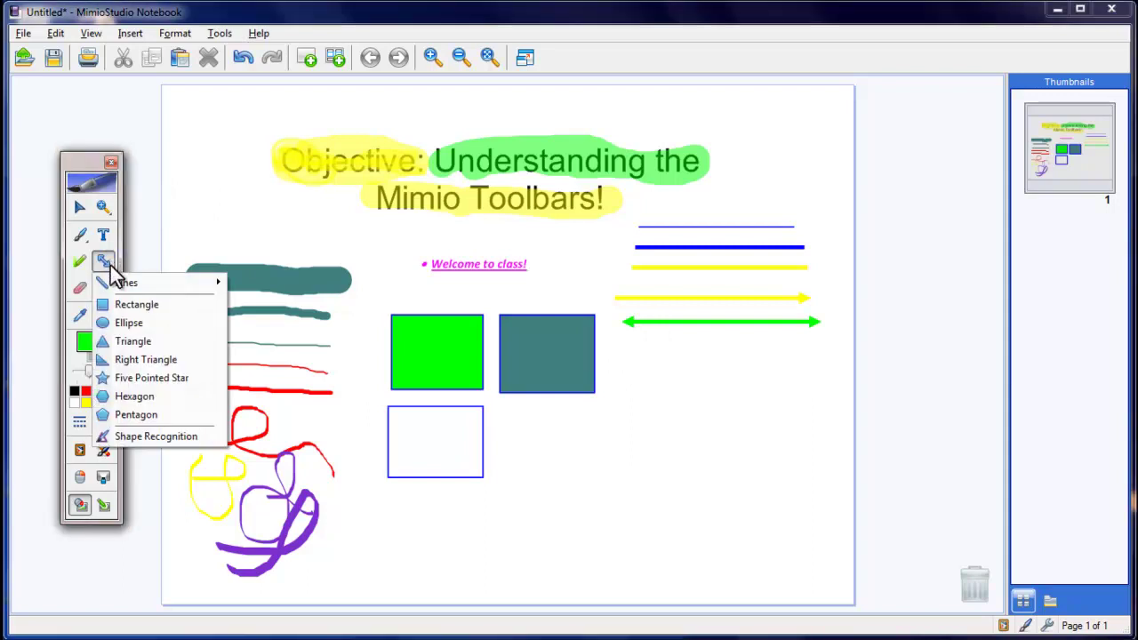
Step: Sketch a rough circle and a rough rectangle with shape recognition drawing
mouse_move(160, 286)
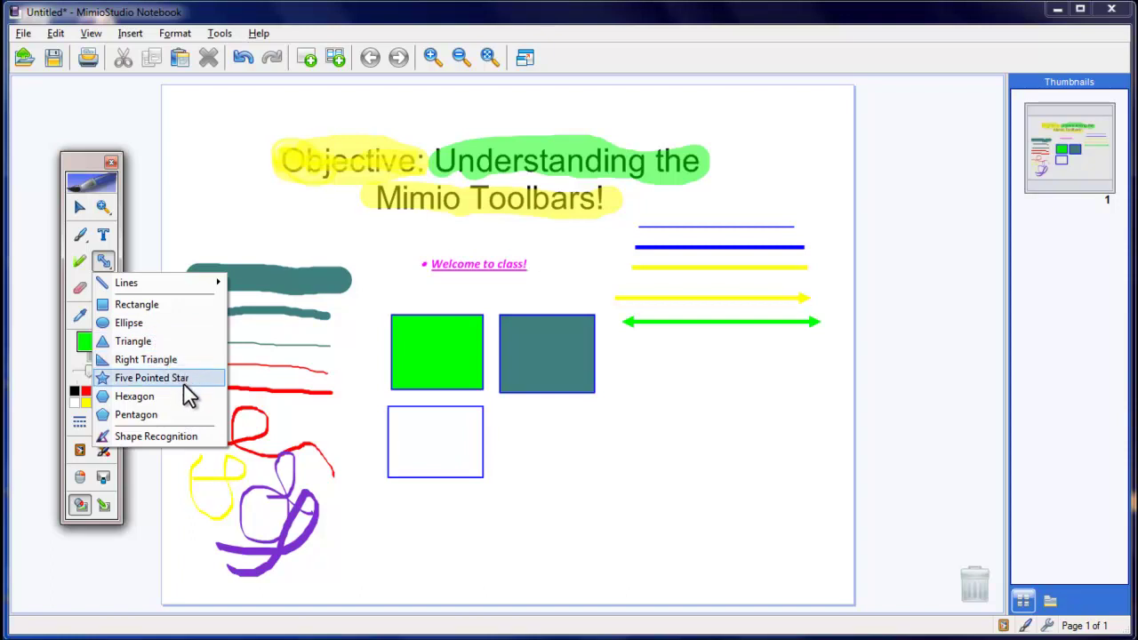
left_click(163, 435)
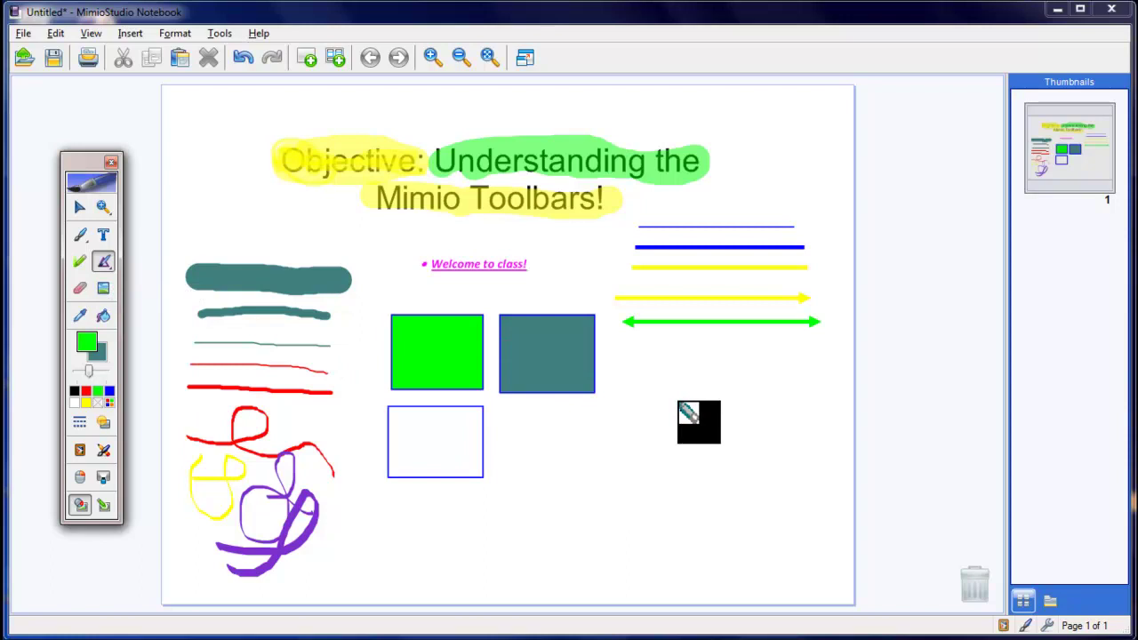
mouse_move(679, 401)
left_mouse_down()
mouse_move(658, 407)
mouse_move(659, 454)
mouse_move(686, 454)
mouse_move(700, 425)
mouse_move(686, 405)
left_mouse_up()
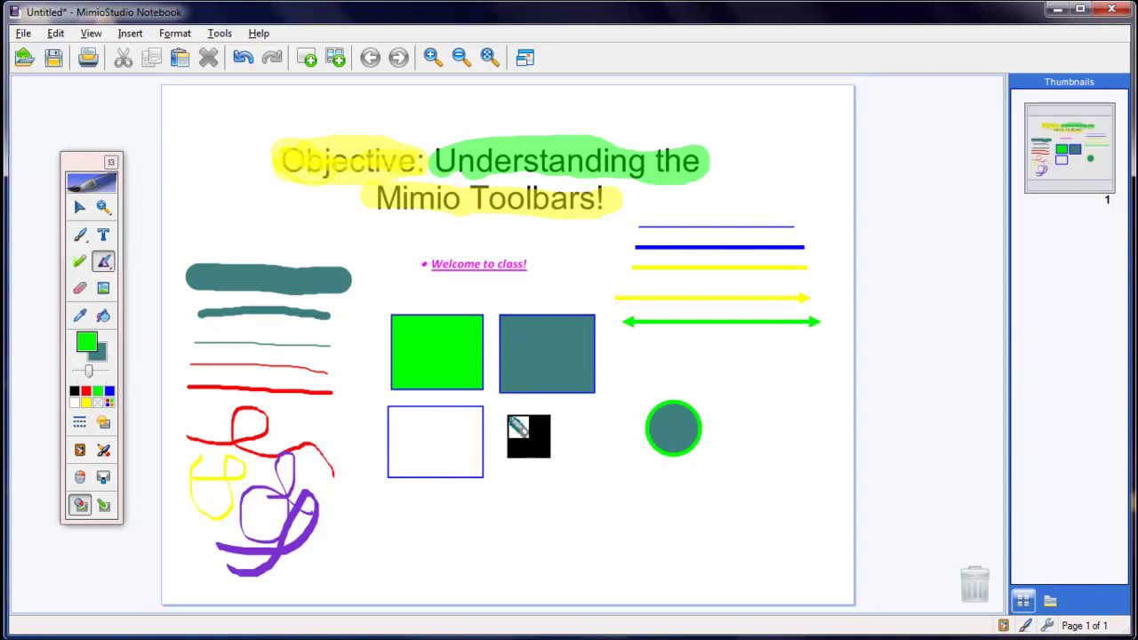
mouse_move(507, 414)
left_mouse_down()
mouse_move(512, 476)
mouse_move(601, 477)
mouse_move(601, 413)
mouse_move(513, 418)
left_mouse_up()
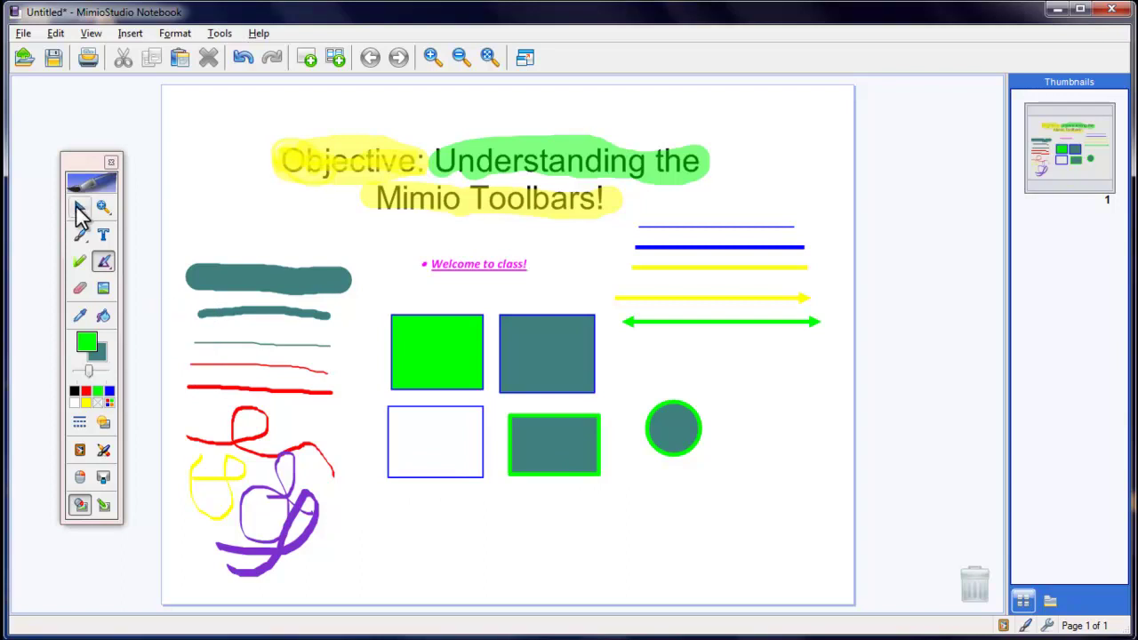
Step: Move the blue line under the double arrow, and the circle and rectangle up beside the arrows
left_click(79, 207)
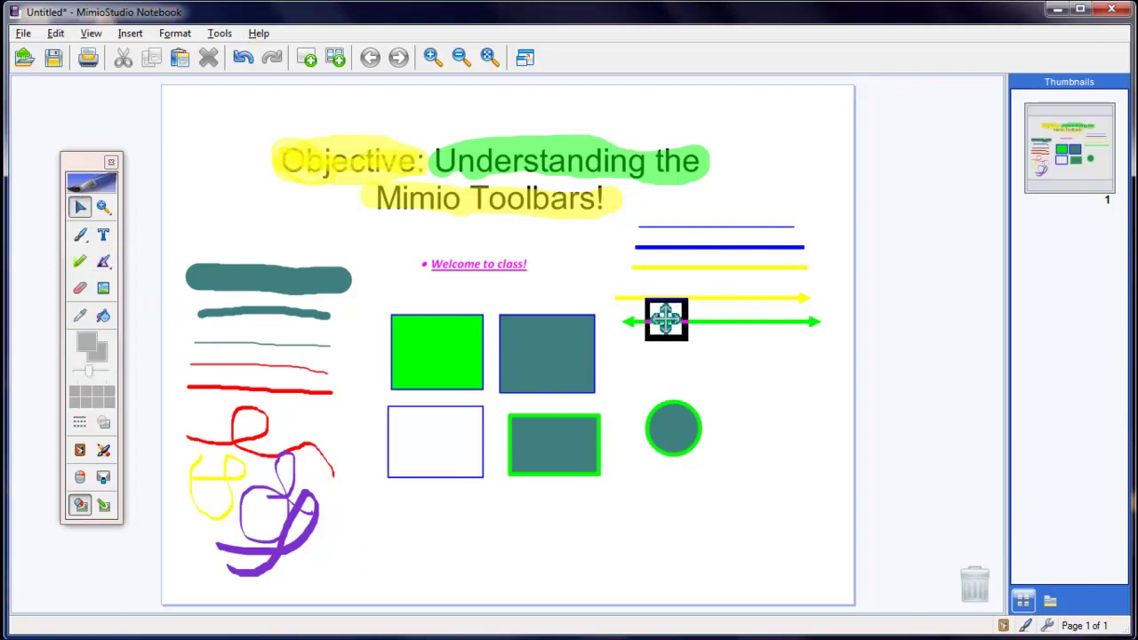
mouse_move(663, 320)
left_mouse_down()
mouse_move(663, 343)
mouse_move(661, 320)
left_mouse_up()
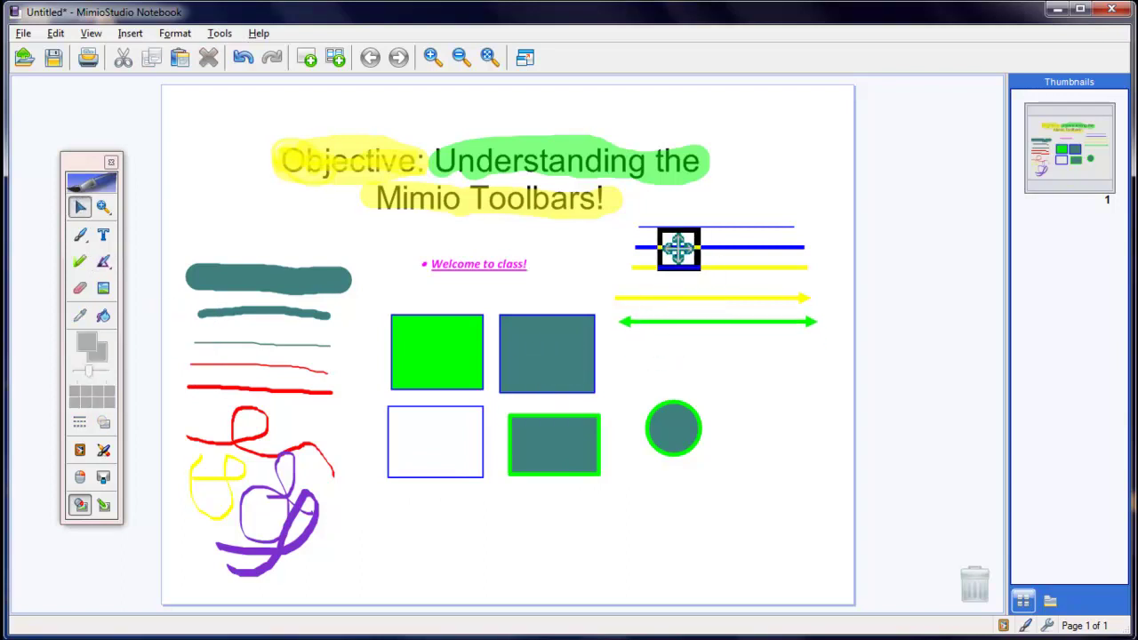
left_click_drag(678, 247, 679, 343)
left_click_drag(670, 428, 777, 396)
mouse_move(533, 442)
left_mouse_down()
mouse_move(668, 398)
mouse_move(643, 397)
left_mouse_up()
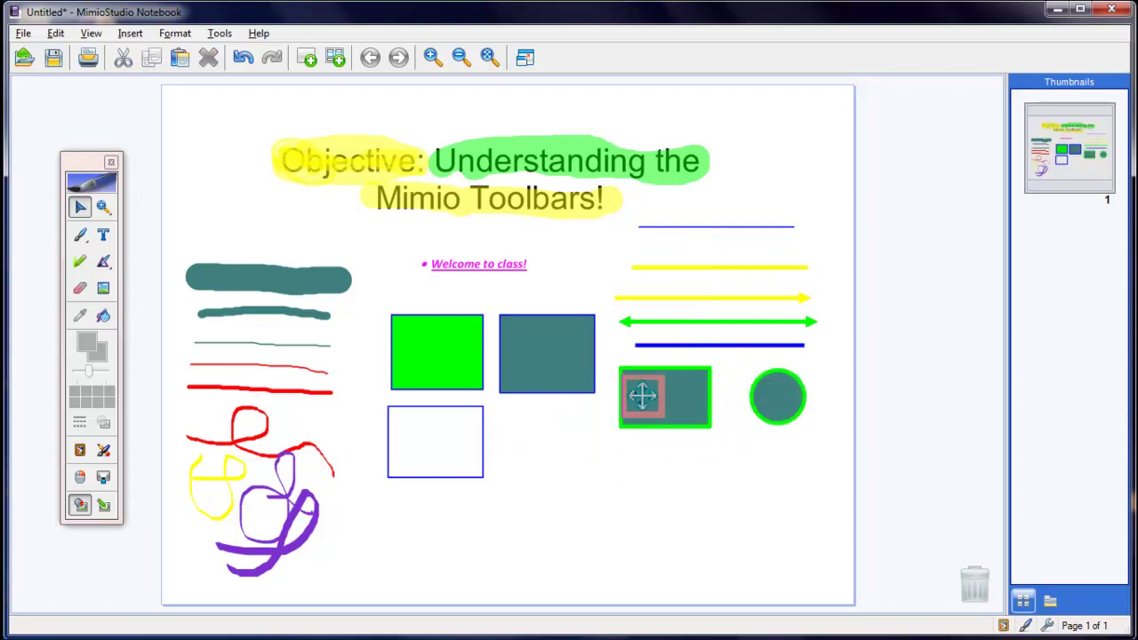
Step: With a widened eraser, erase the teal and red freehand strokes and the title highlighting
left_click(78, 289)
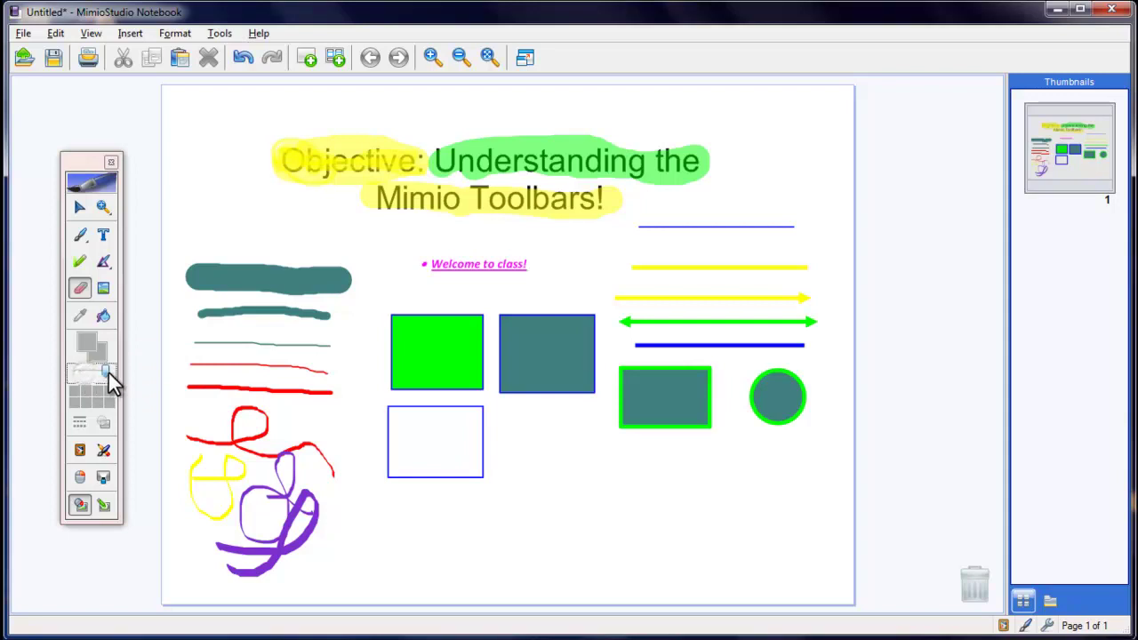
left_click_drag(105, 372, 76, 373)
left_click_drag(81, 373, 92, 372)
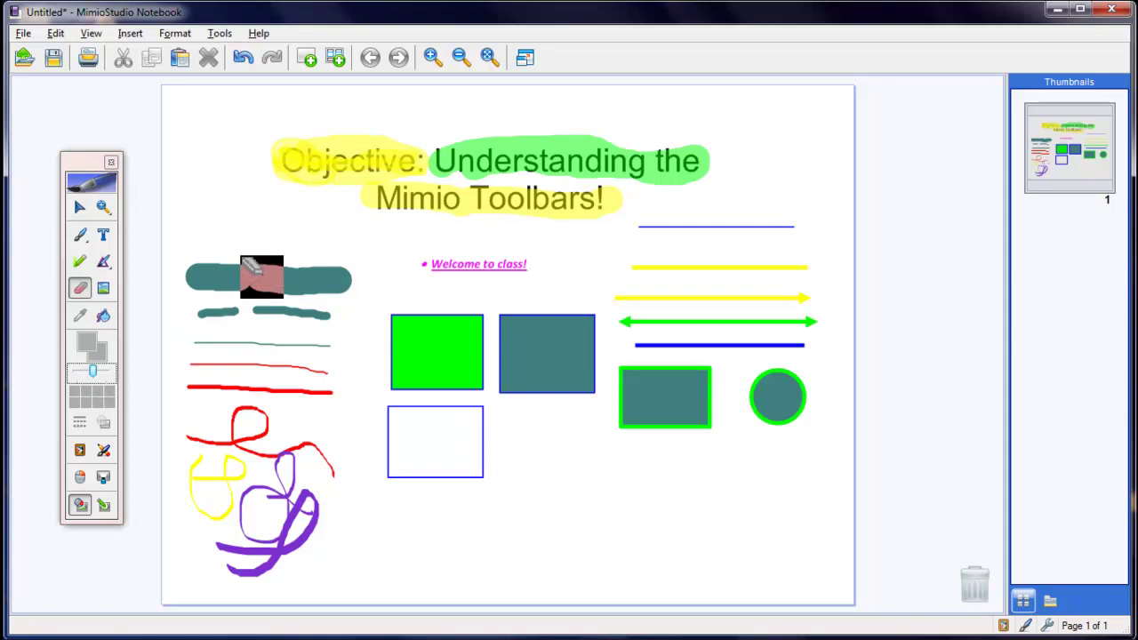
mouse_move(259, 291)
left_mouse_down()
mouse_move(254, 338)
mouse_move(272, 287)
left_mouse_up()
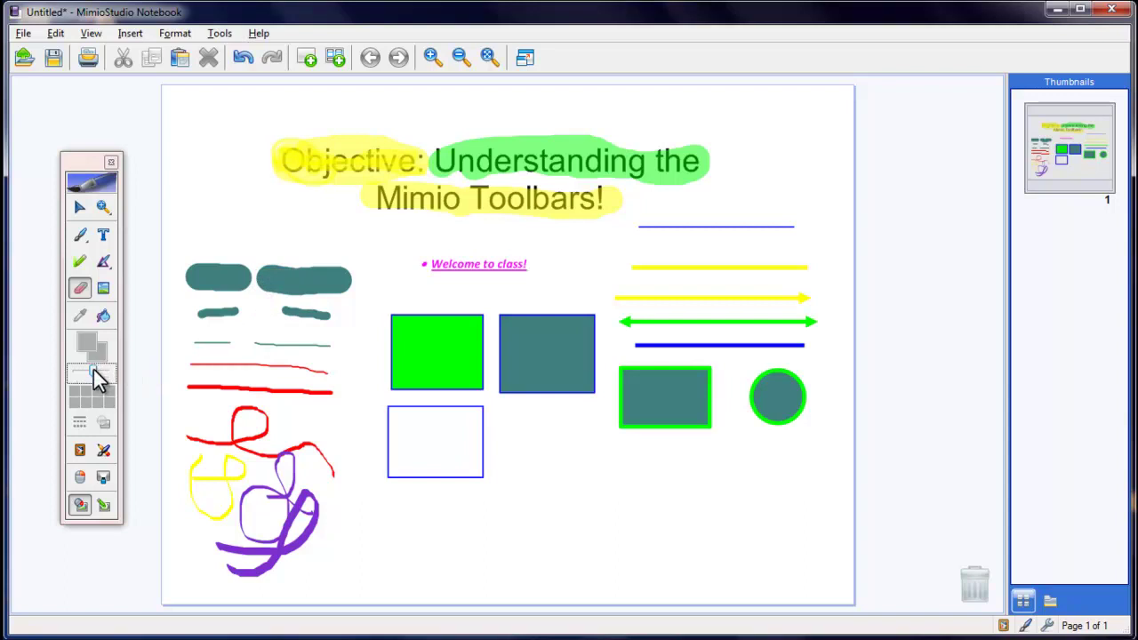
left_click_drag(108, 372, 113, 372)
mouse_move(249, 323)
left_mouse_down()
mouse_move(285, 267)
mouse_move(267, 374)
mouse_move(280, 459)
mouse_move(261, 505)
left_mouse_up()
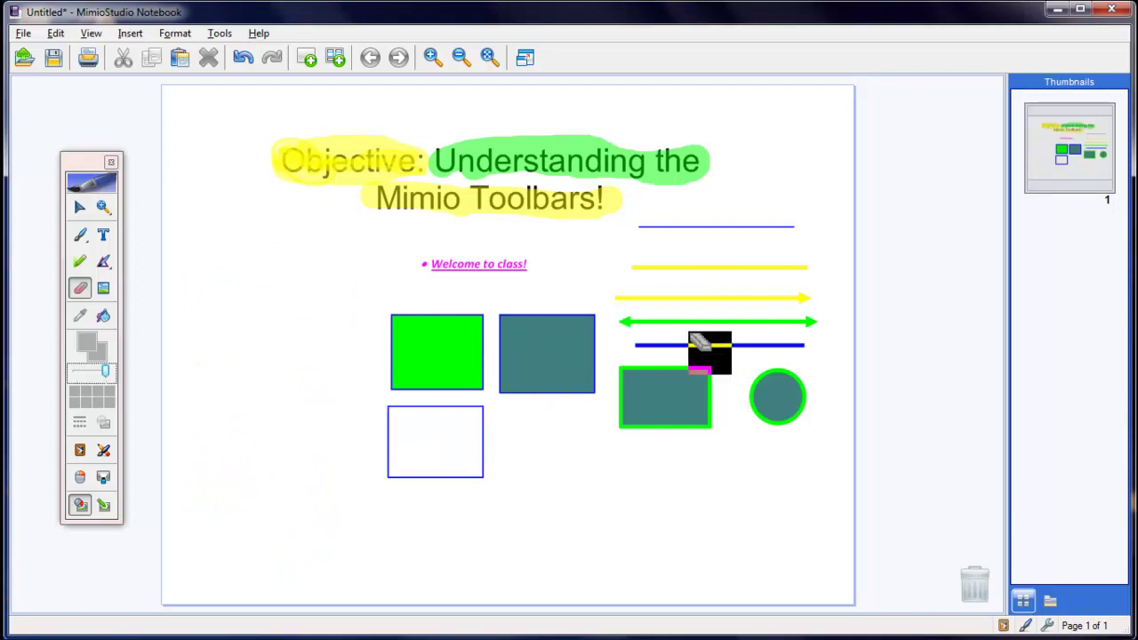
mouse_move(578, 203)
left_mouse_down()
mouse_move(465, 195)
mouse_move(409, 236)
mouse_move(386, 198)
mouse_move(360, 202)
mouse_move(706, 198)
left_mouse_up()
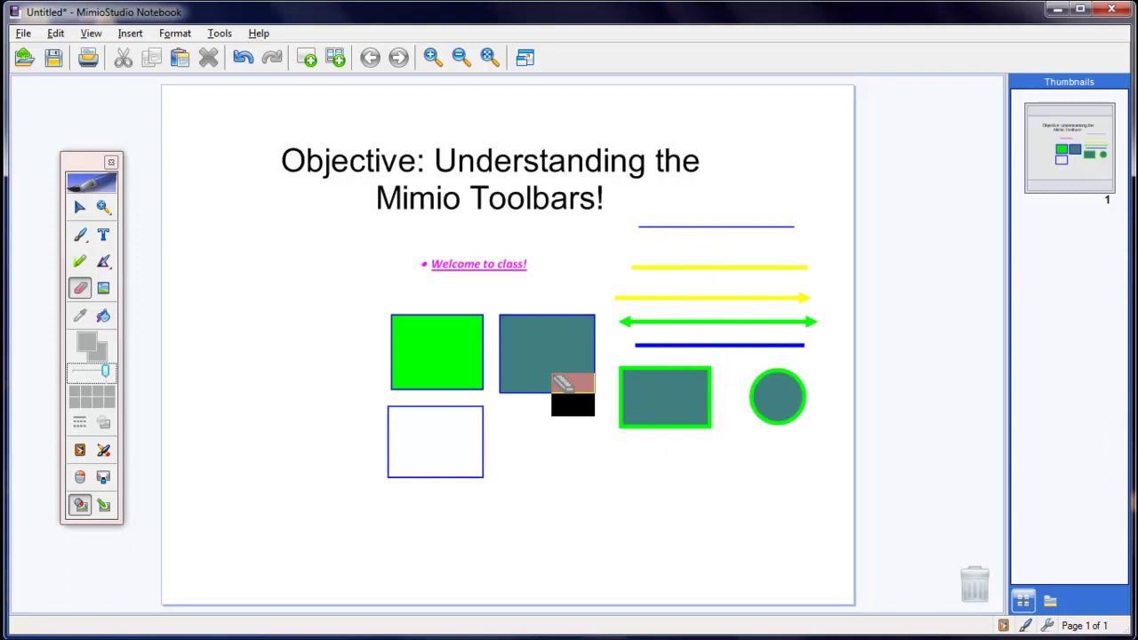
Step: Select the bright green square and cut it from the page
left_click(79, 208)
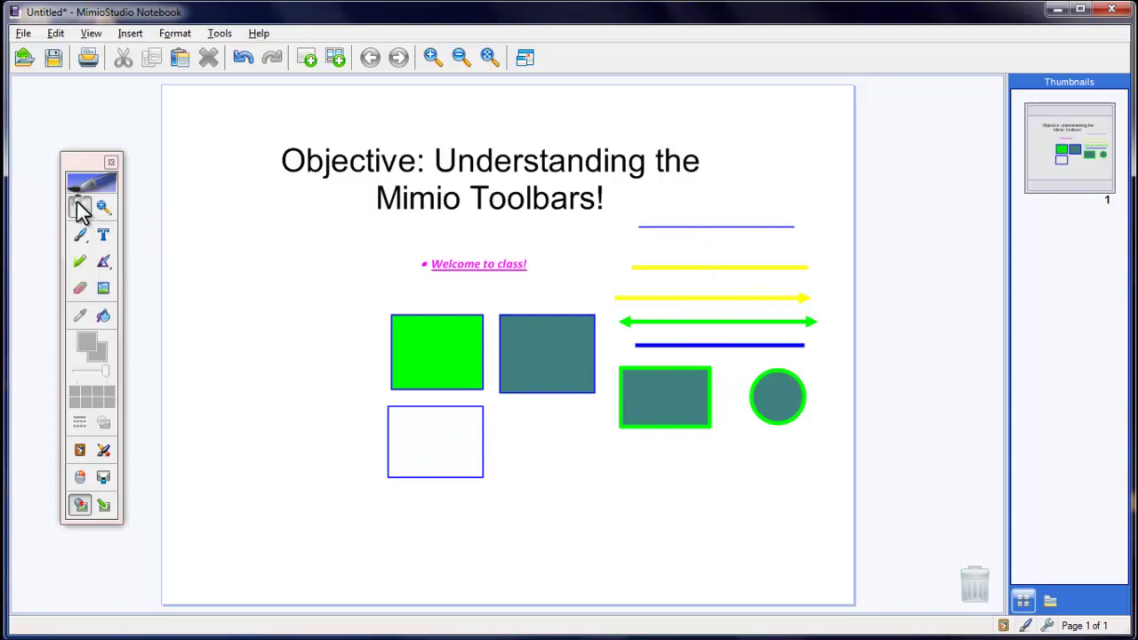
left_click(438, 352)
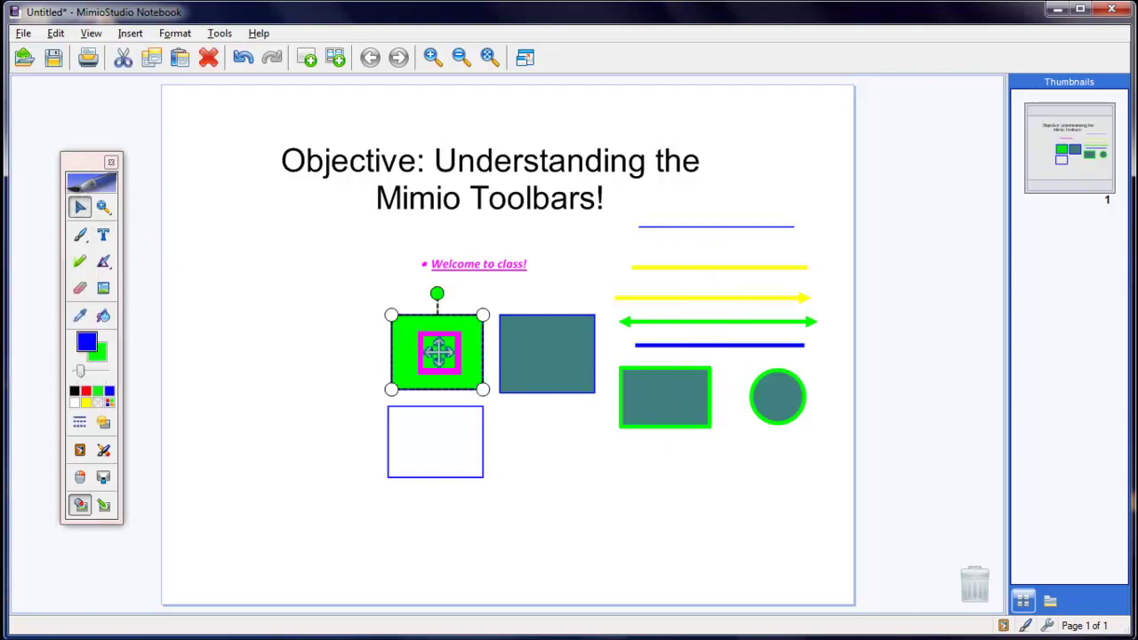
right_click(438, 353)
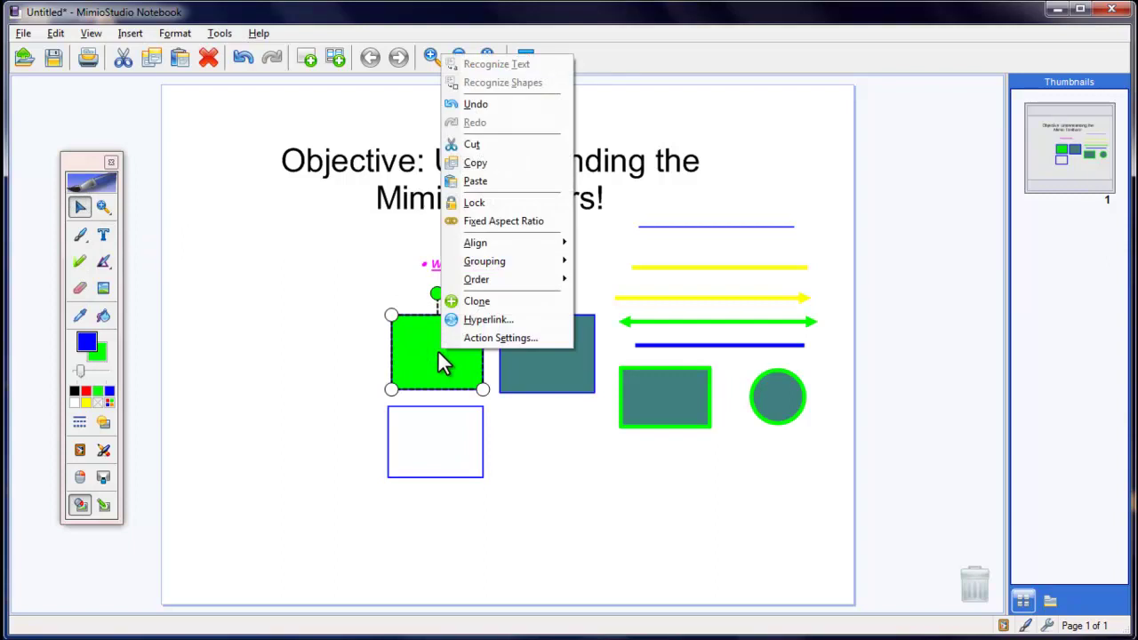
left_click(420, 365)
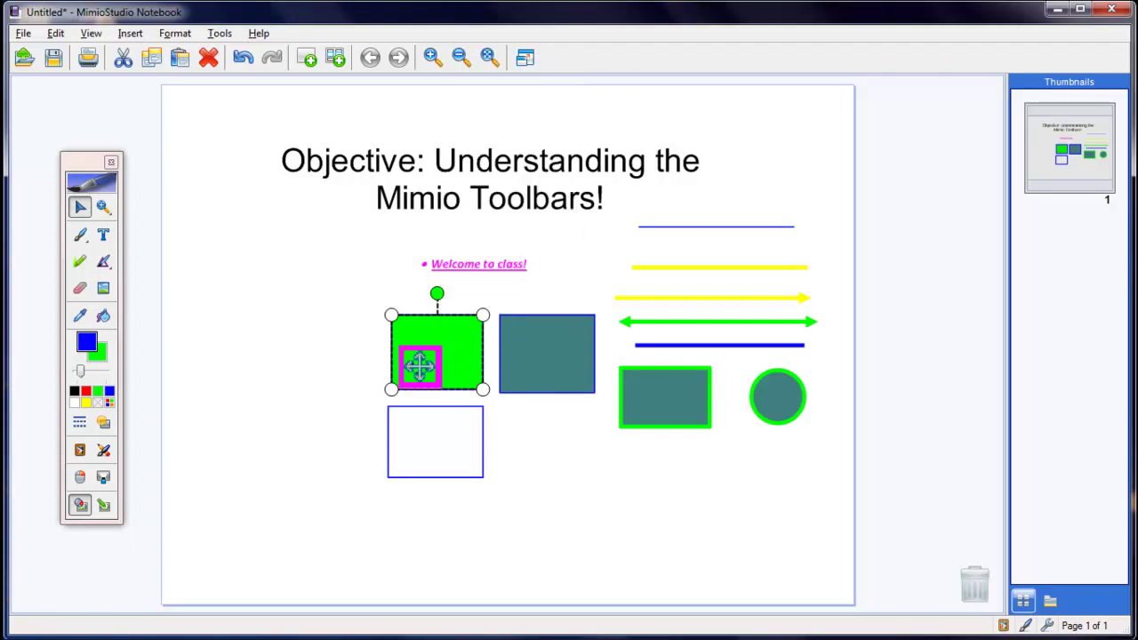
right_click(419, 366)
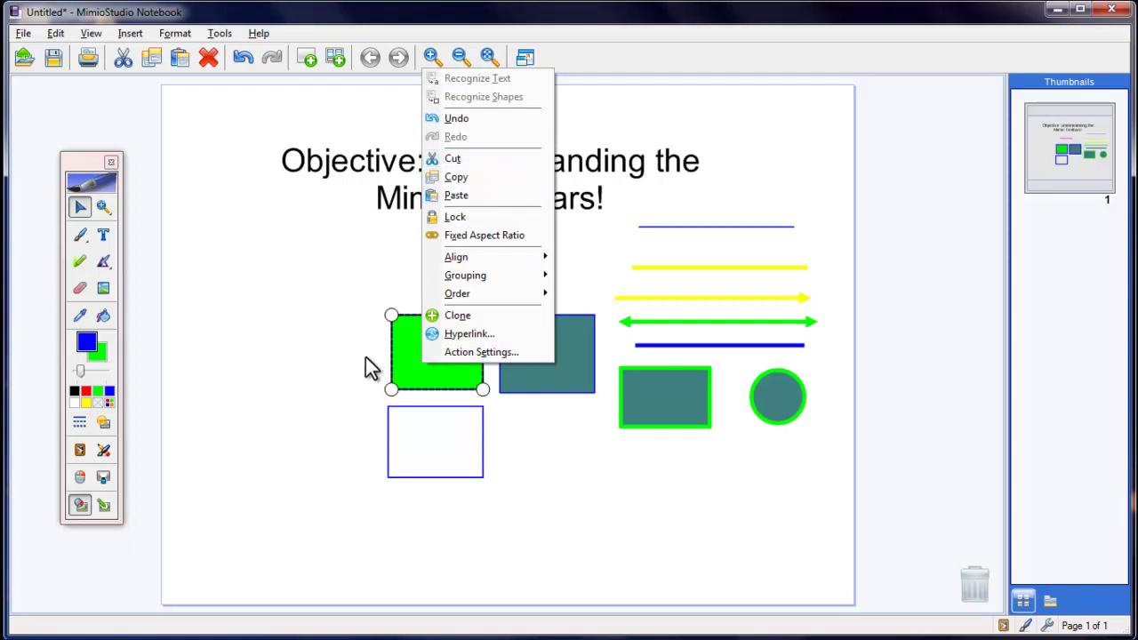
left_click(466, 158)
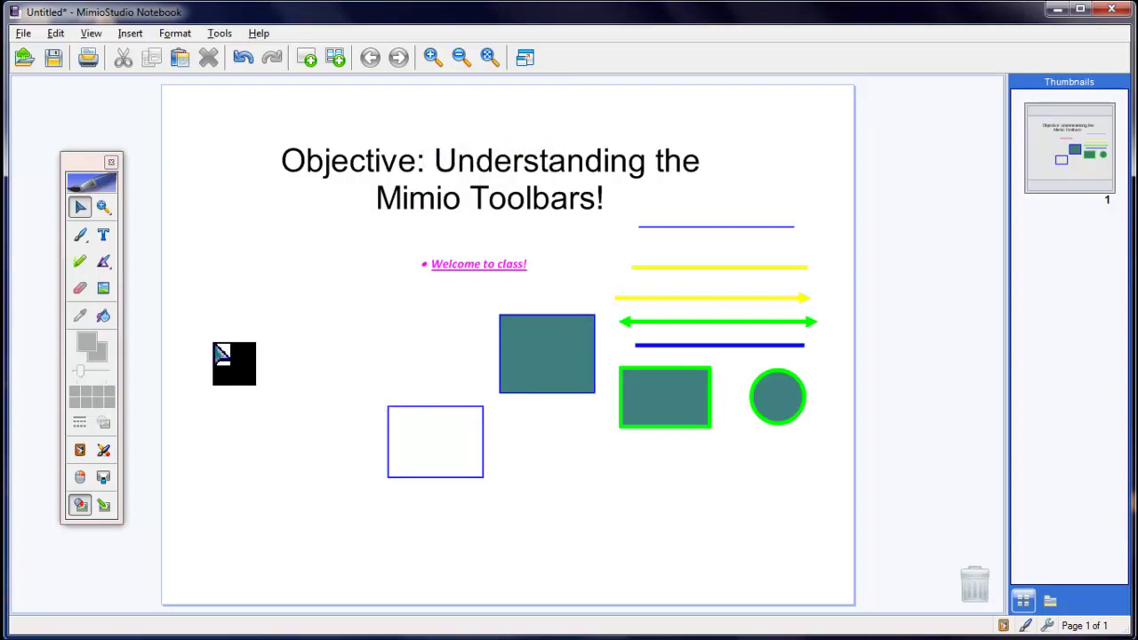
left_click(409, 440)
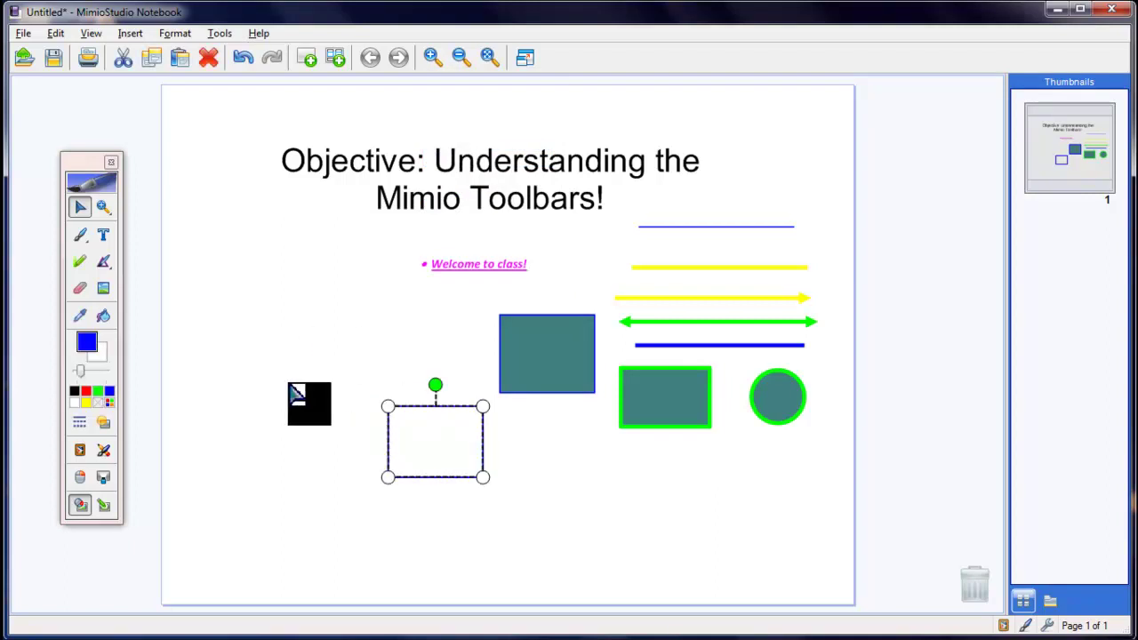
Step: Use Object Fill with green to fill the empty blue-outlined rectangle
left_click(104, 318)
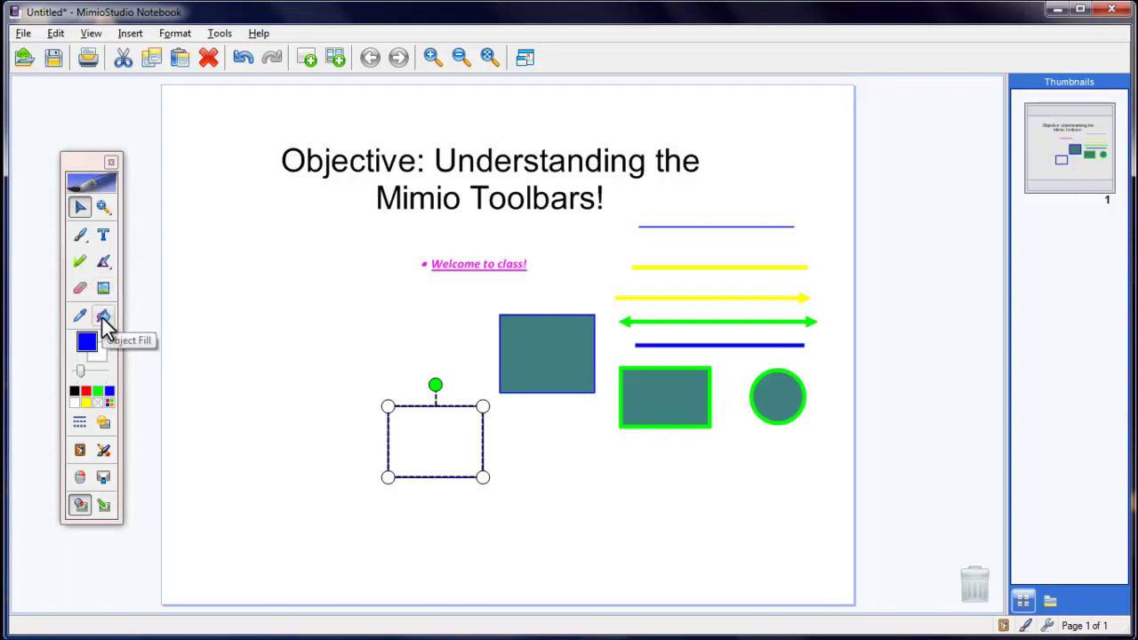
left_click(104, 320)
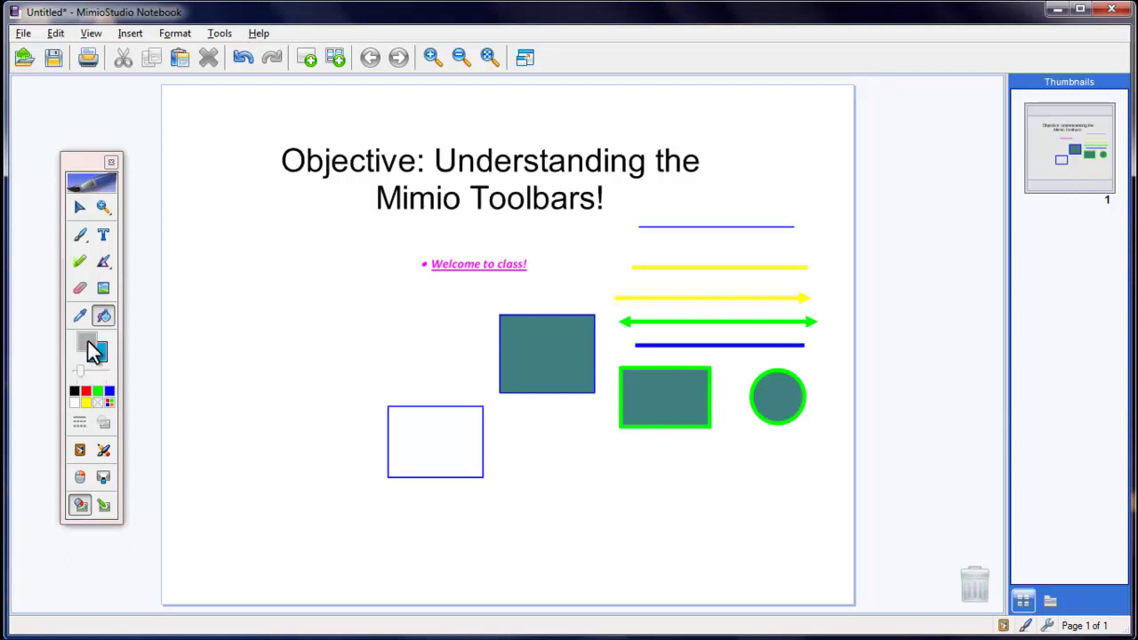
left_click(98, 391)
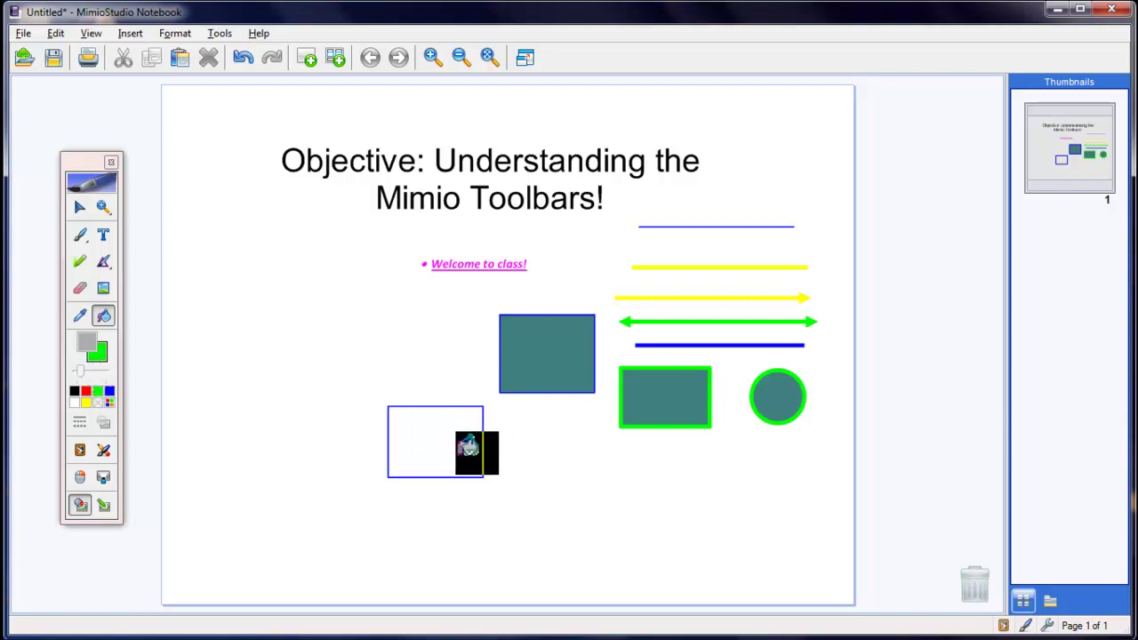
left_click(468, 446)
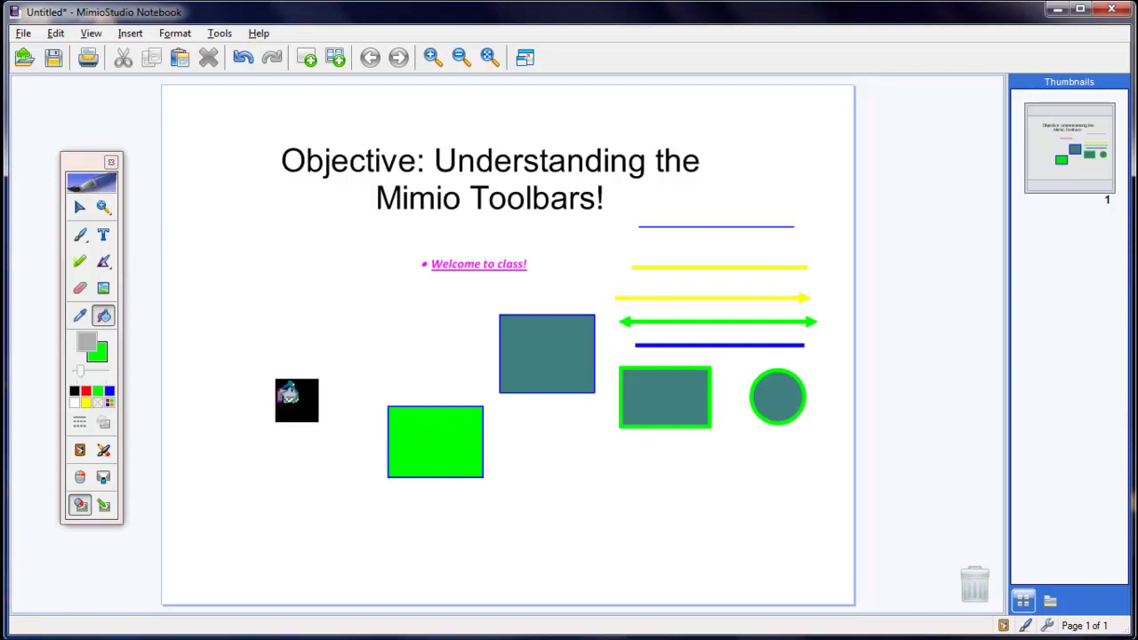
Step: Sample the magenta colour from the 'Welcome to class!' text
left_click(80, 318)
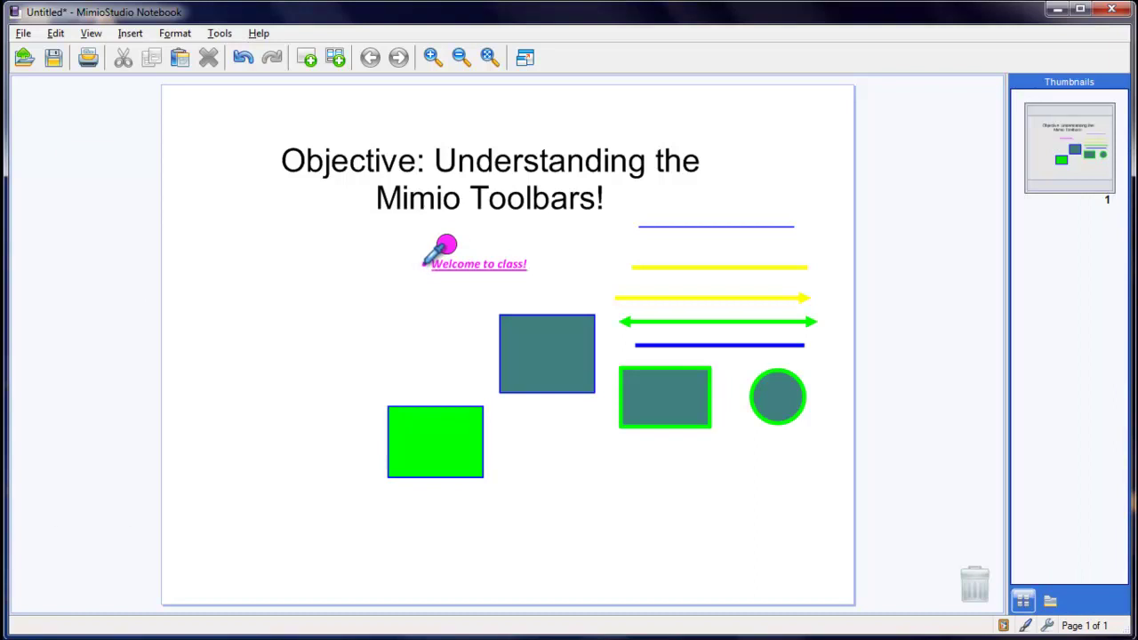
left_click(425, 263)
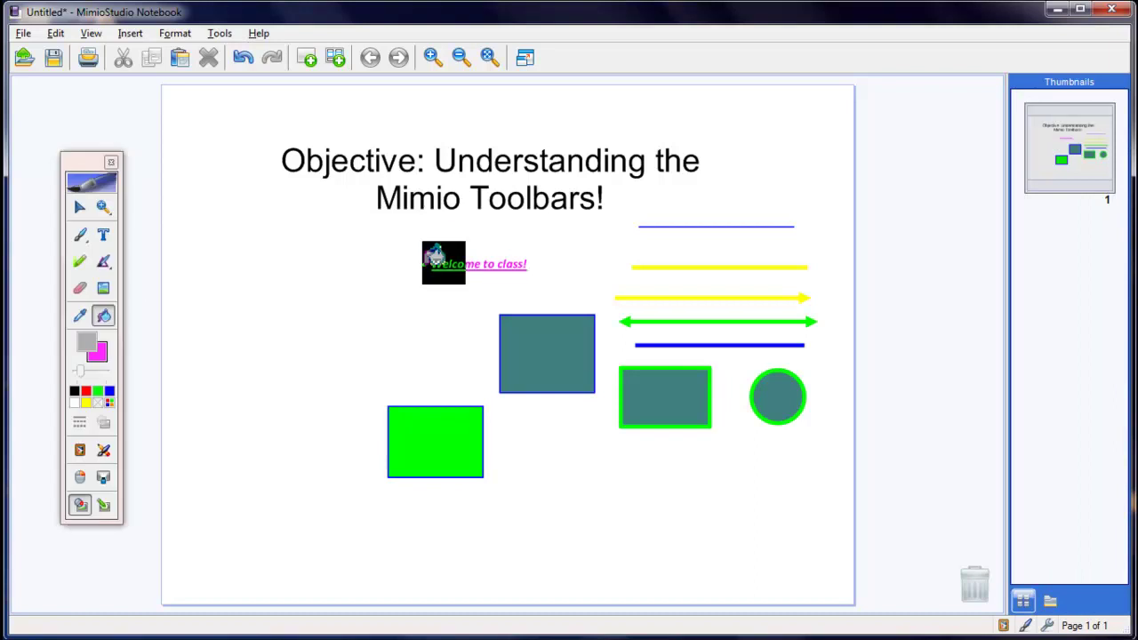
left_click(78, 322)
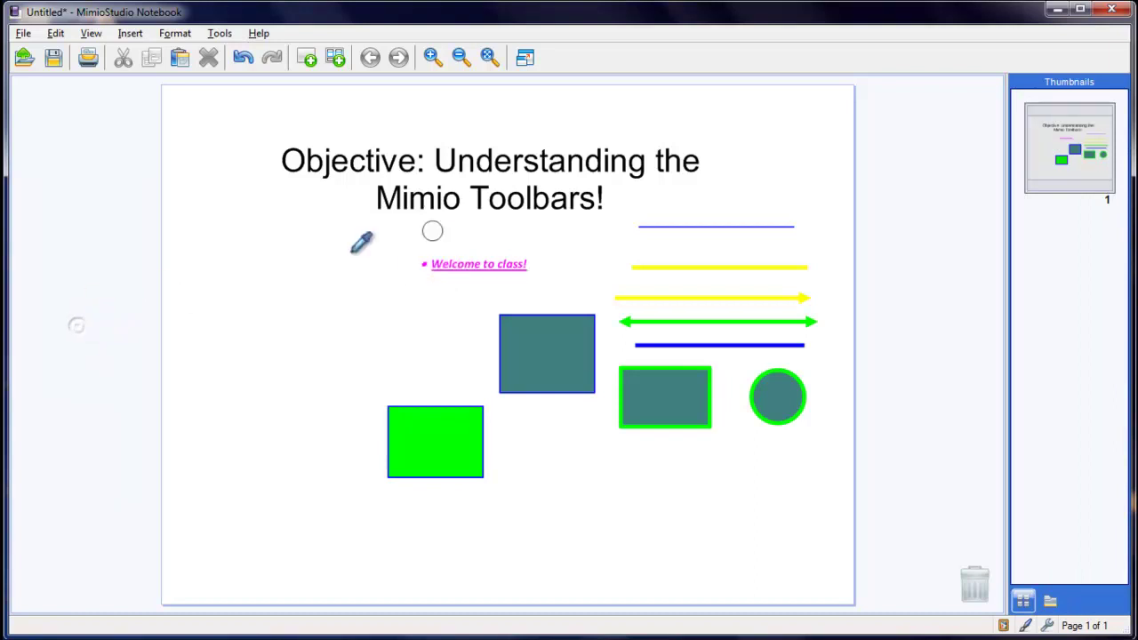
left_click(424, 264)
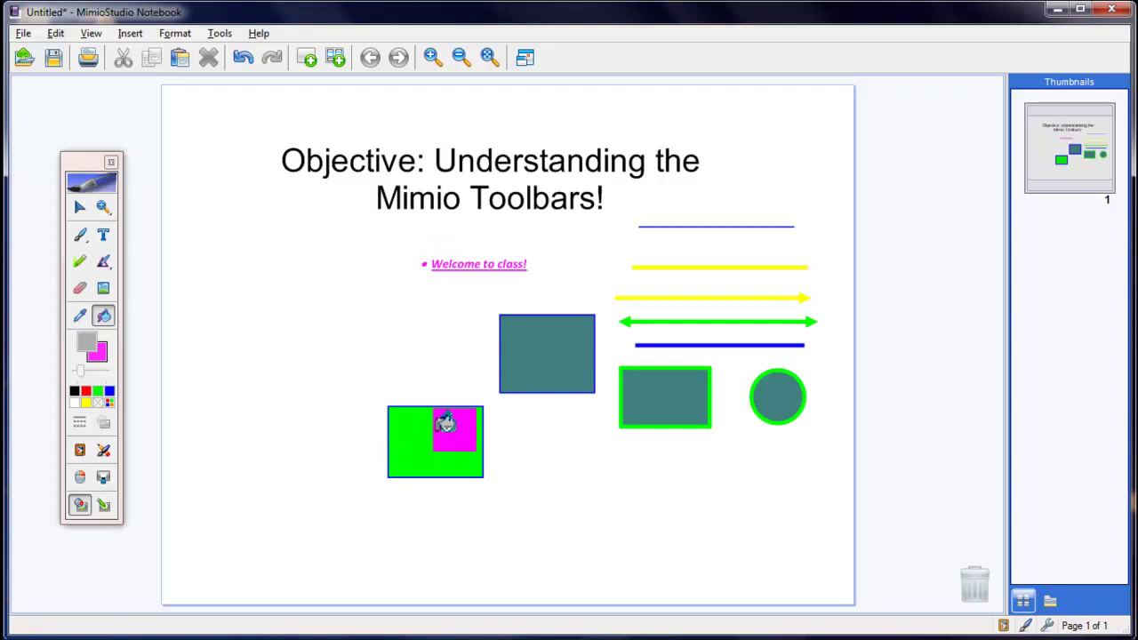
Step: Fill the lower rectangle, teal square, green-bordered rectangle and circle with magenta
left_click(444, 423)
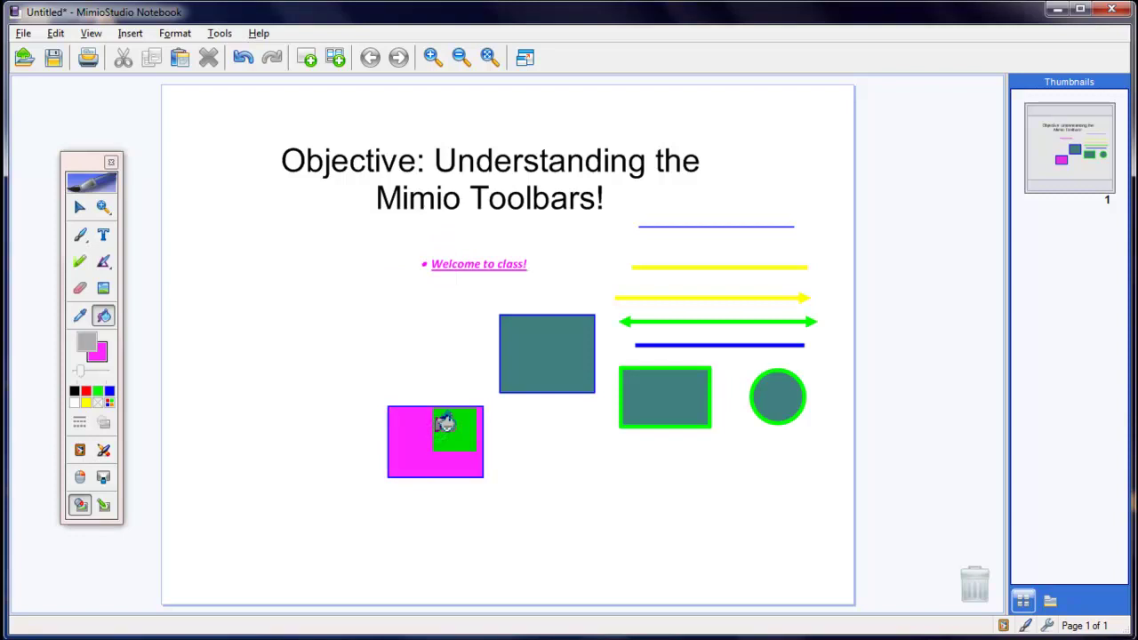
left_click(447, 425)
left_click(530, 350)
left_click(649, 373)
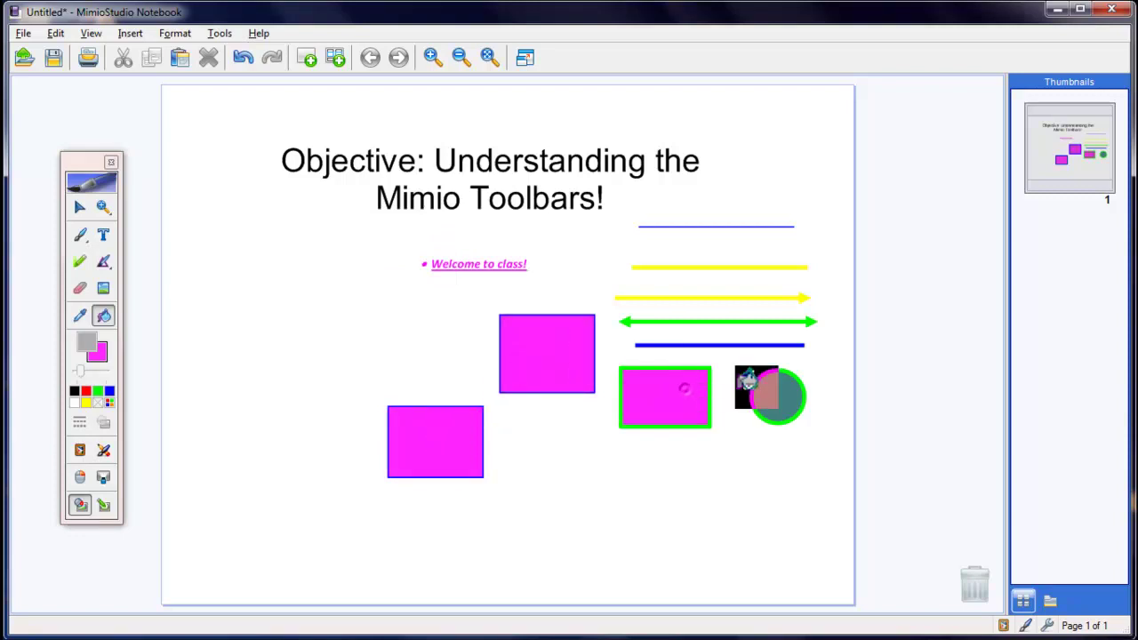
left_click(781, 387)
left_click_drag(668, 400, 138, 396)
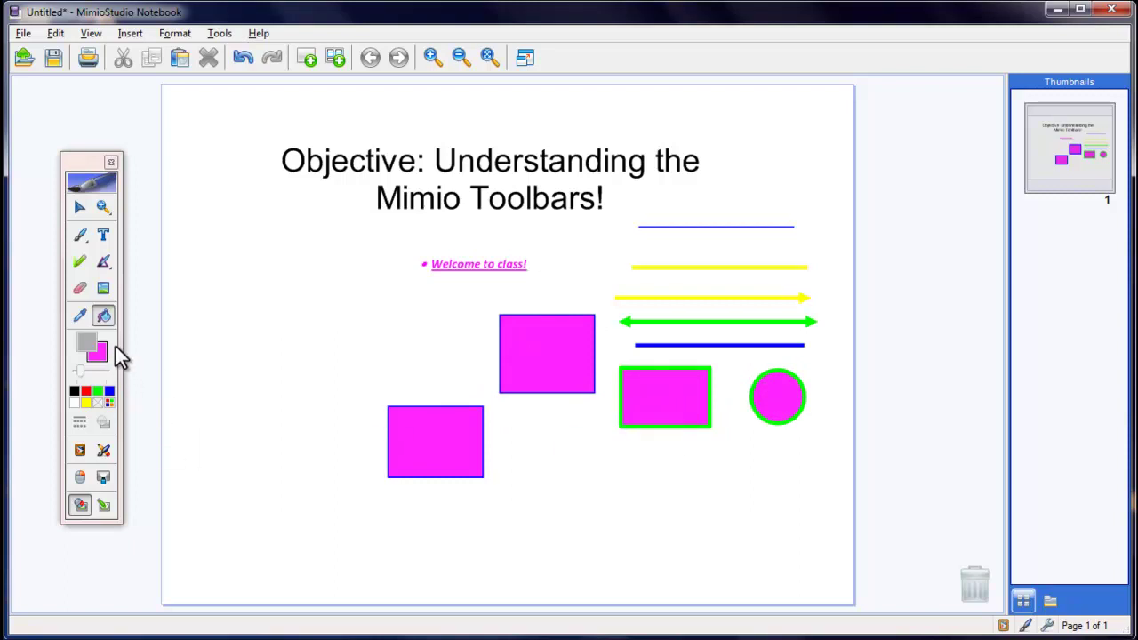
Step: Choose Insert File from the Insert tool to browse the My Documents pictures
left_click(104, 287)
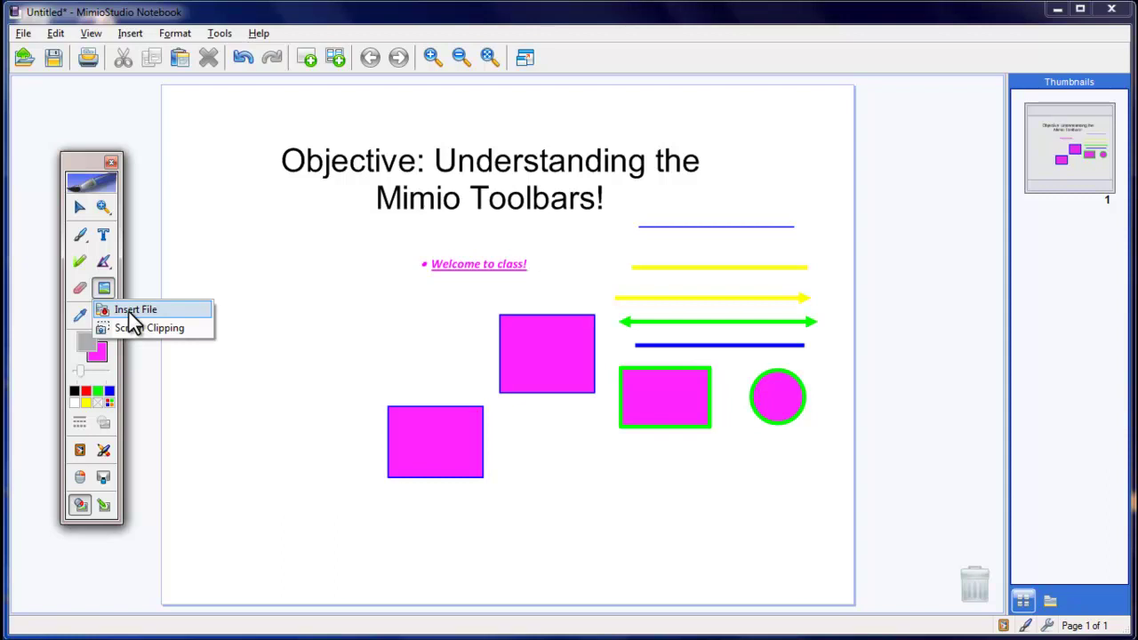
left_click(129, 312)
left_click_drag(793, 324, 790, 312)
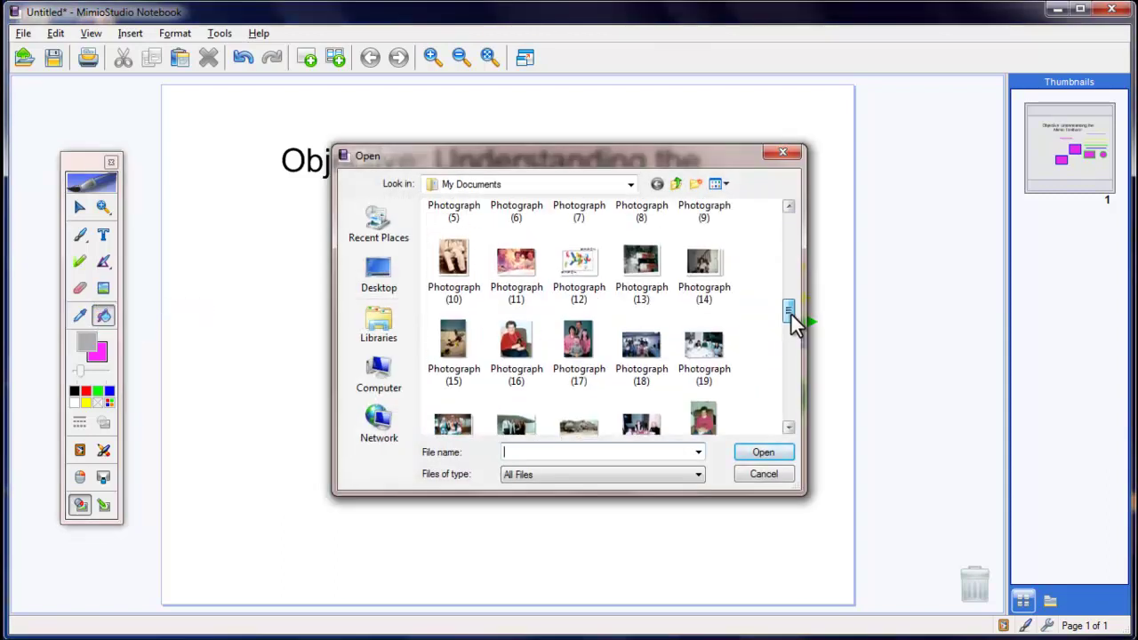
Step: Insert the joker picture, turn it upright, shrink it and place it left below the title
double_click(575, 267)
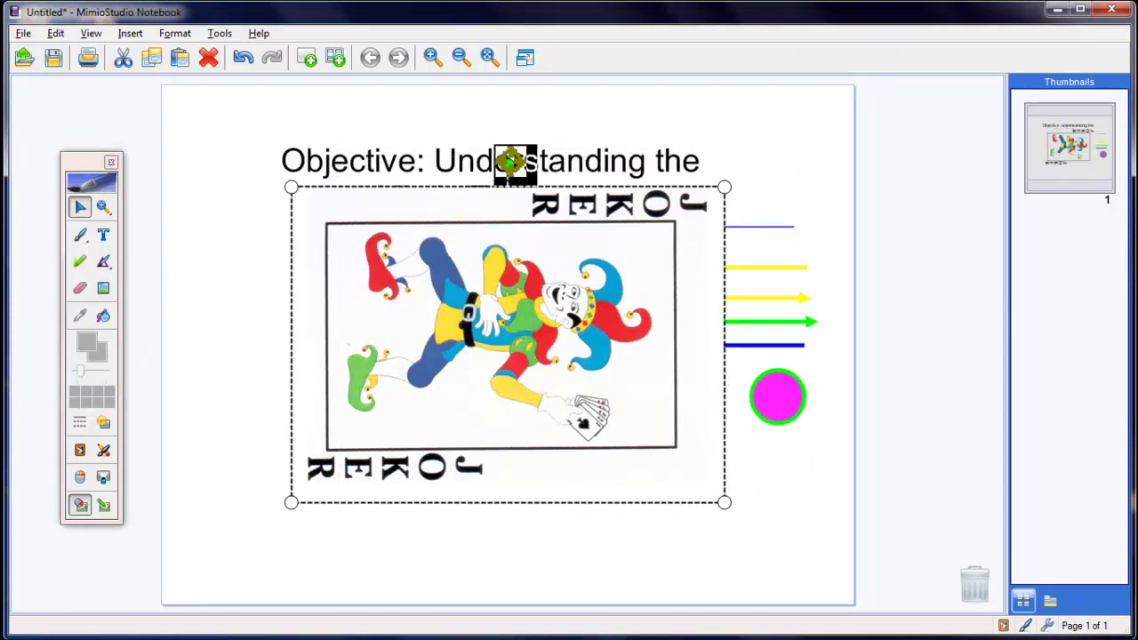
left_click_drag(511, 162, 355, 338)
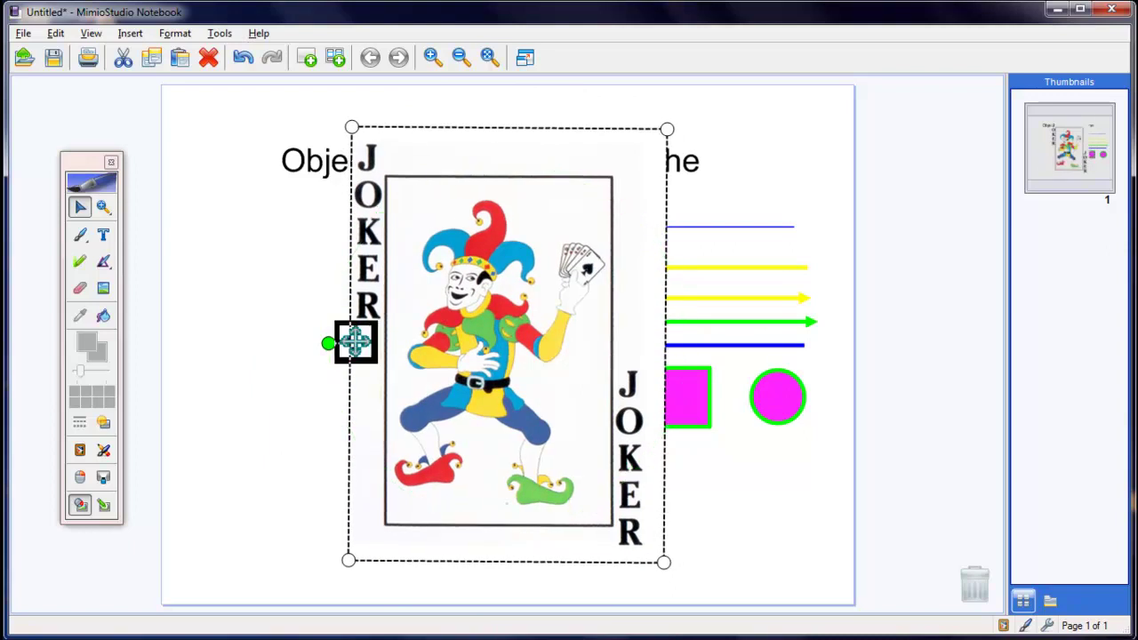
left_click(363, 336)
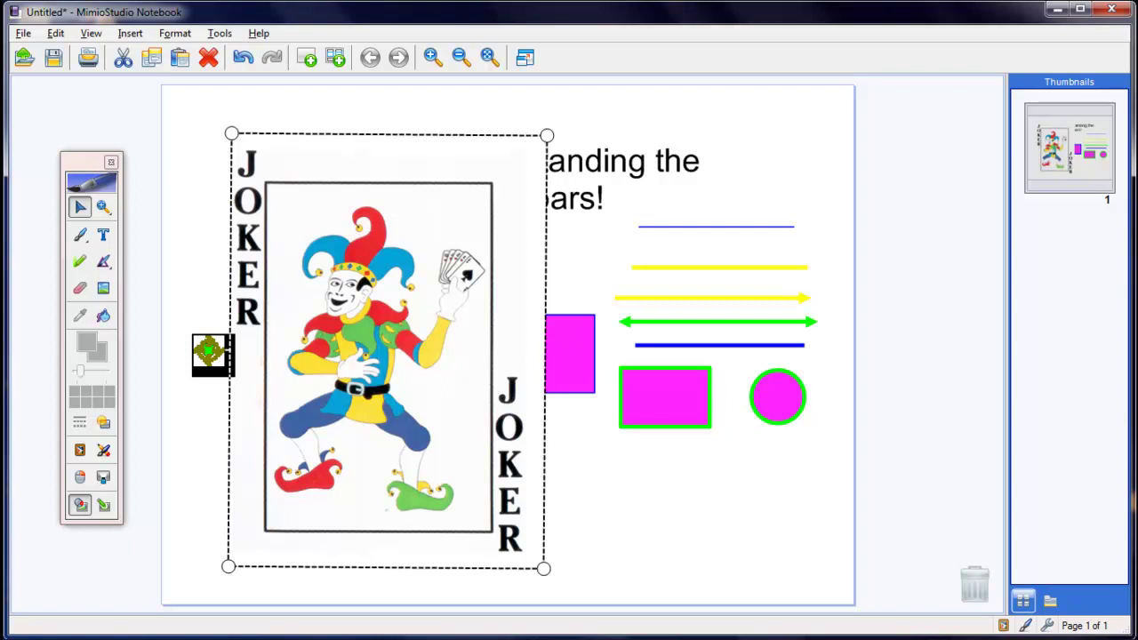
mouse_move(211, 353)
left_mouse_down()
mouse_move(424, 325)
mouse_move(526, 366)
mouse_move(338, 381)
mouse_move(212, 353)
left_mouse_up()
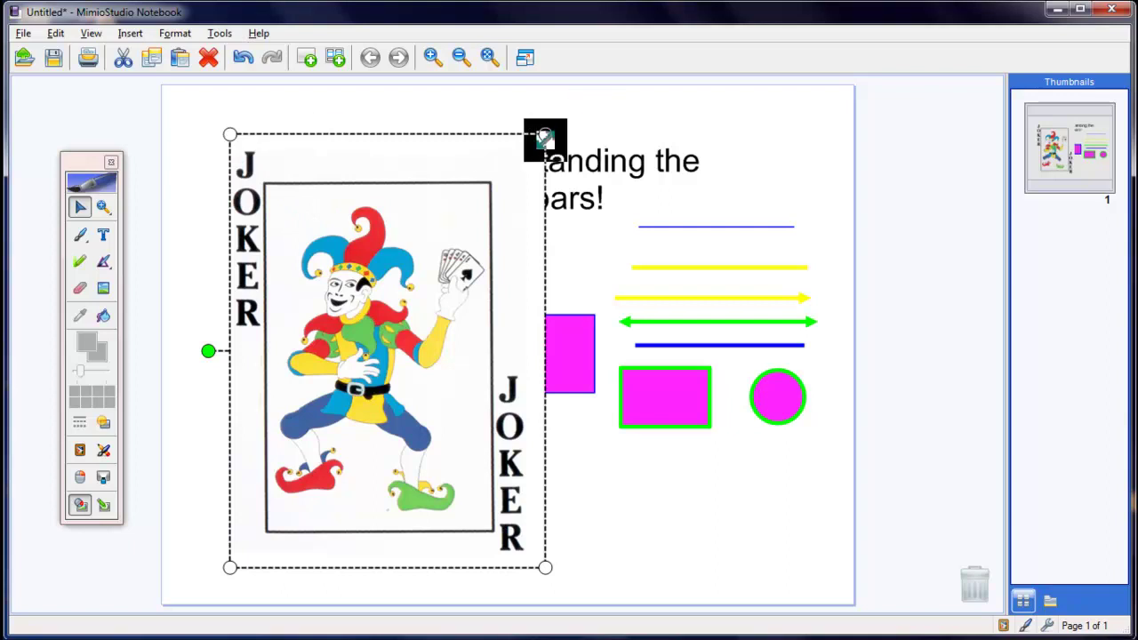
left_click_drag(544, 135, 312, 335)
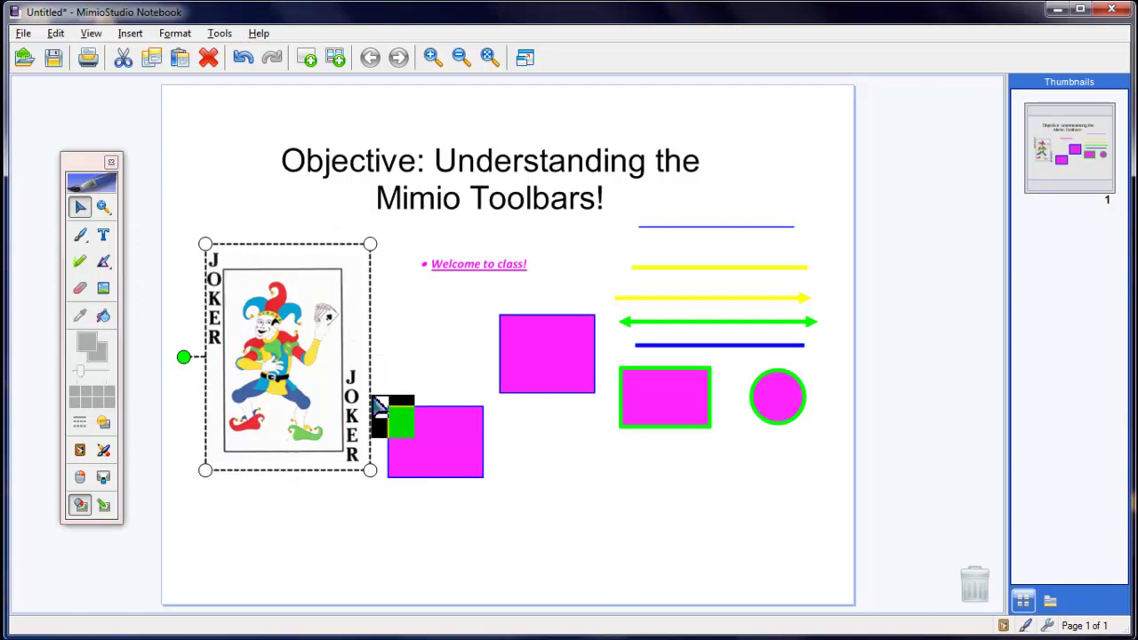
left_click_drag(343, 386, 344, 405)
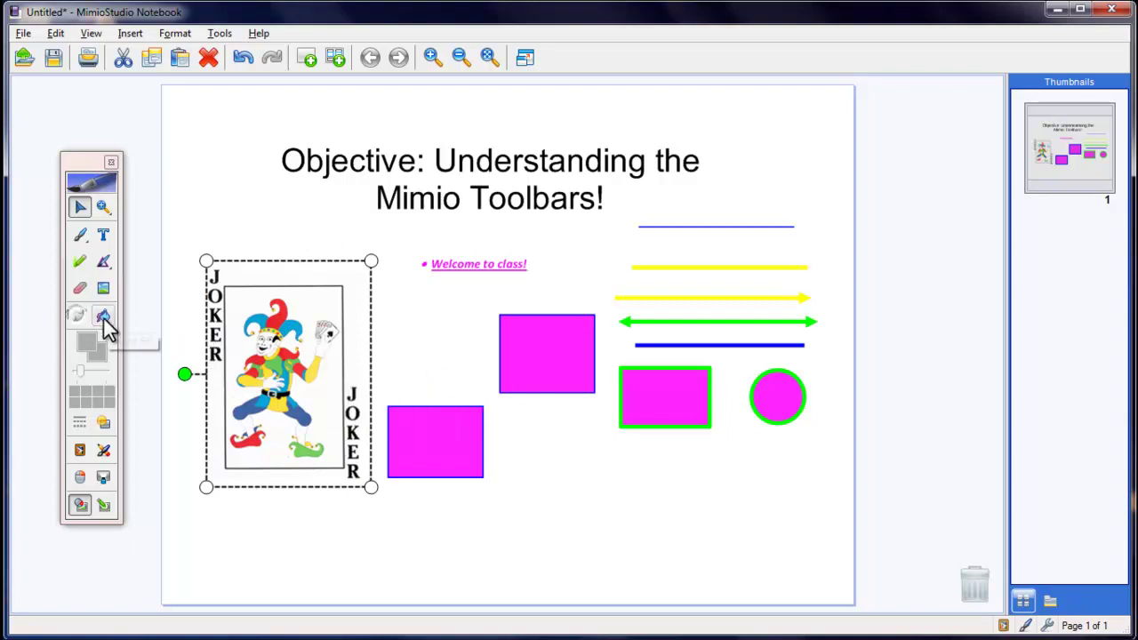
Step: Fill the lower square green, upper square blue and green-bordered rectangle red from the joker
left_click(426, 435)
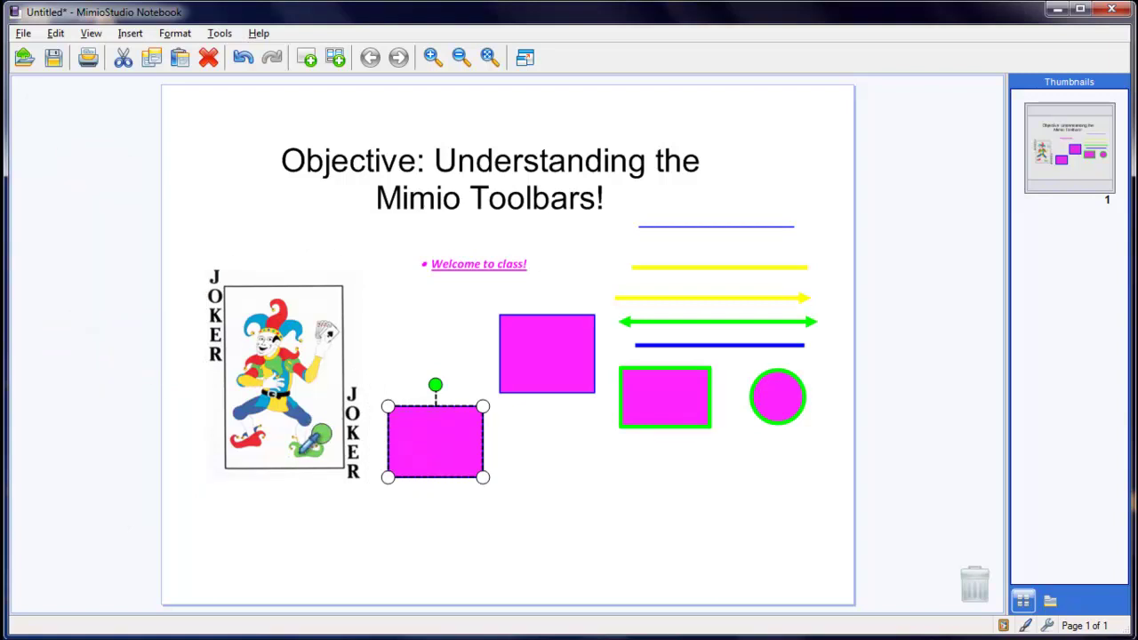
left_click(301, 454)
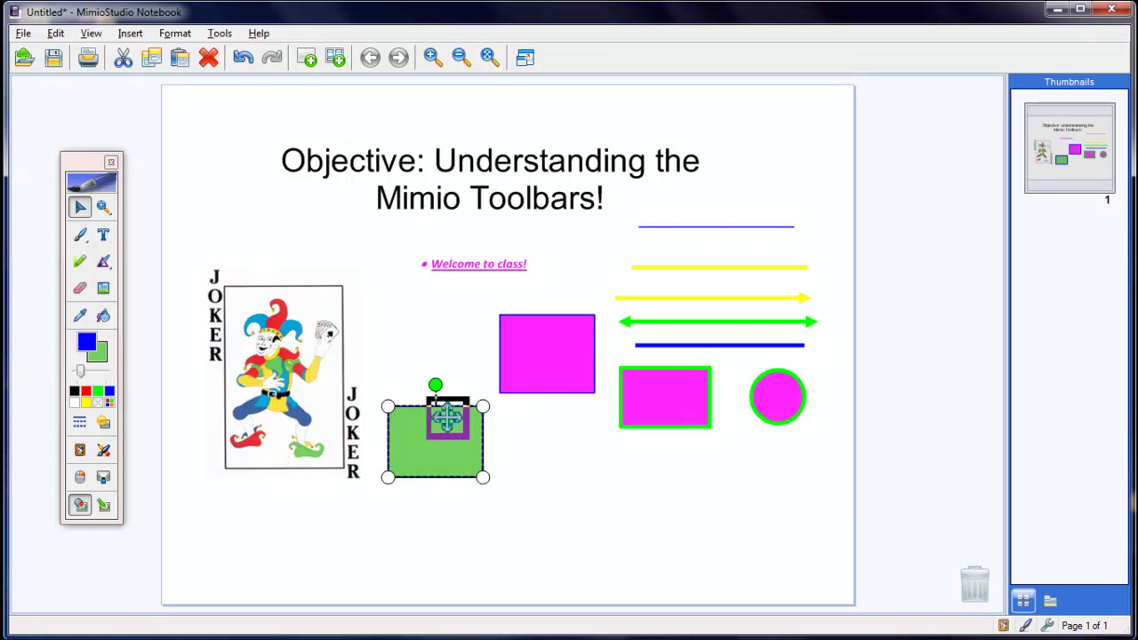
left_click(570, 349)
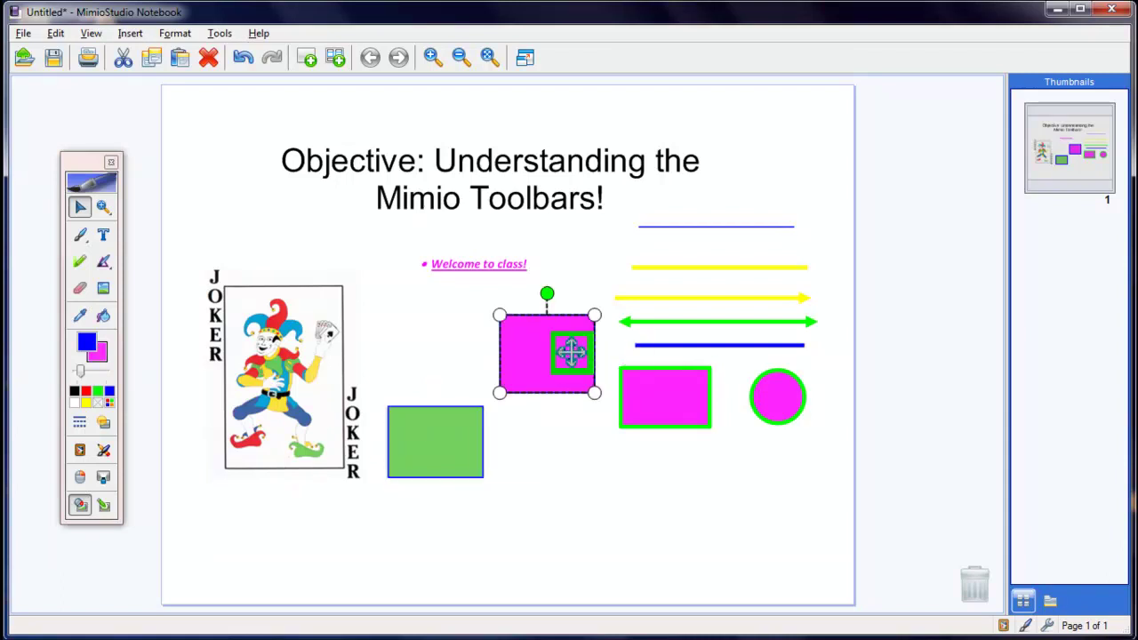
left_click(80, 314)
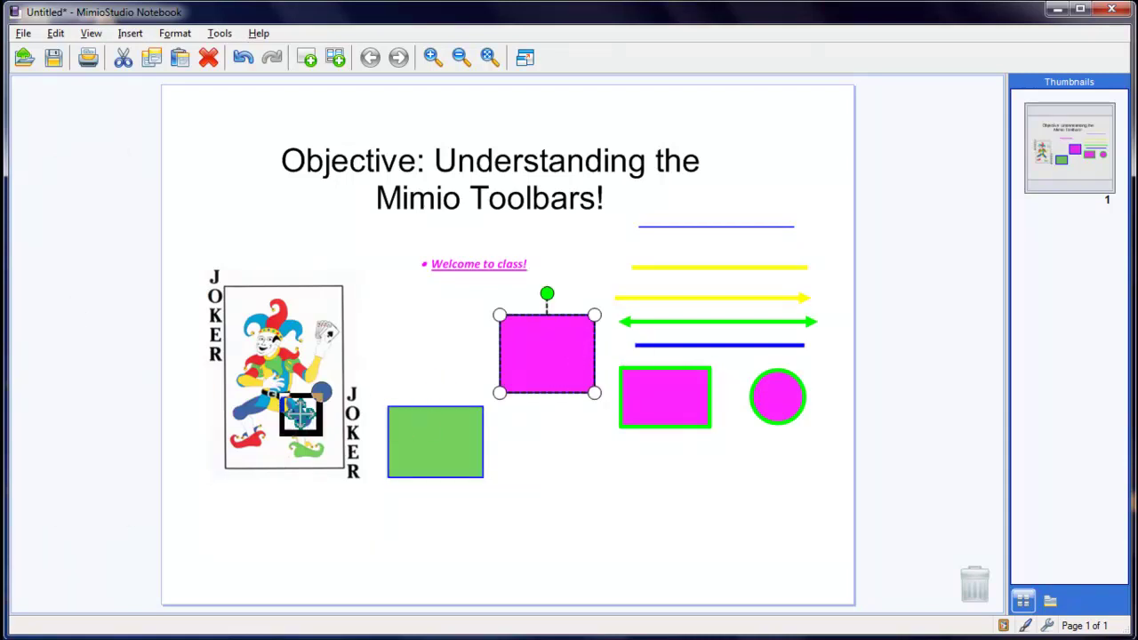
left_click(299, 406)
left_click(700, 393)
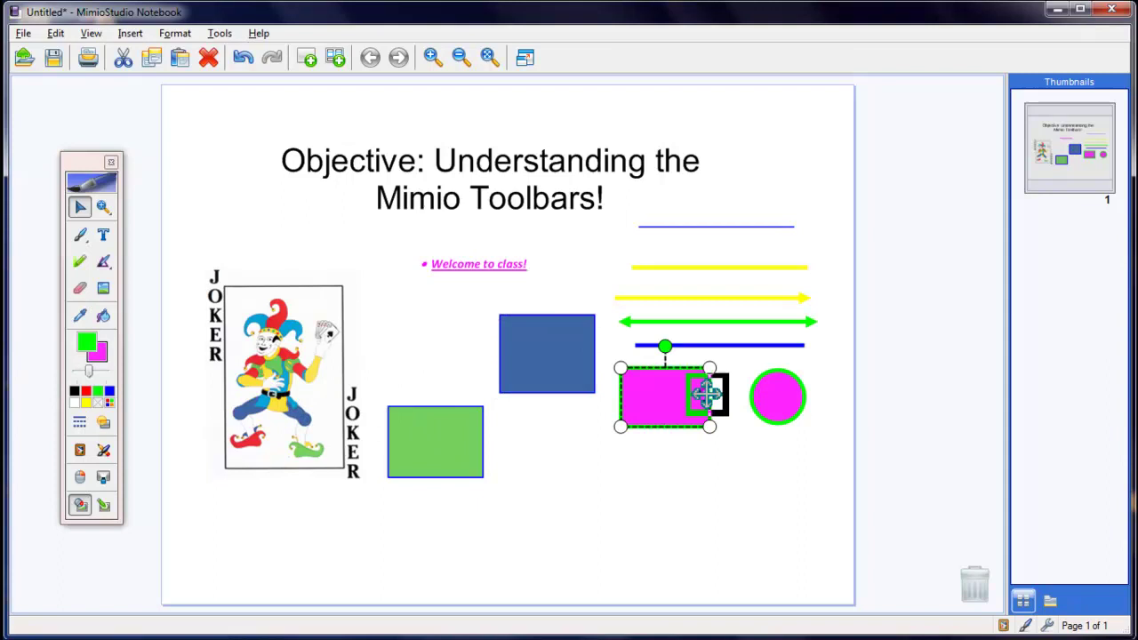
left_click(80, 316)
left_click(263, 364)
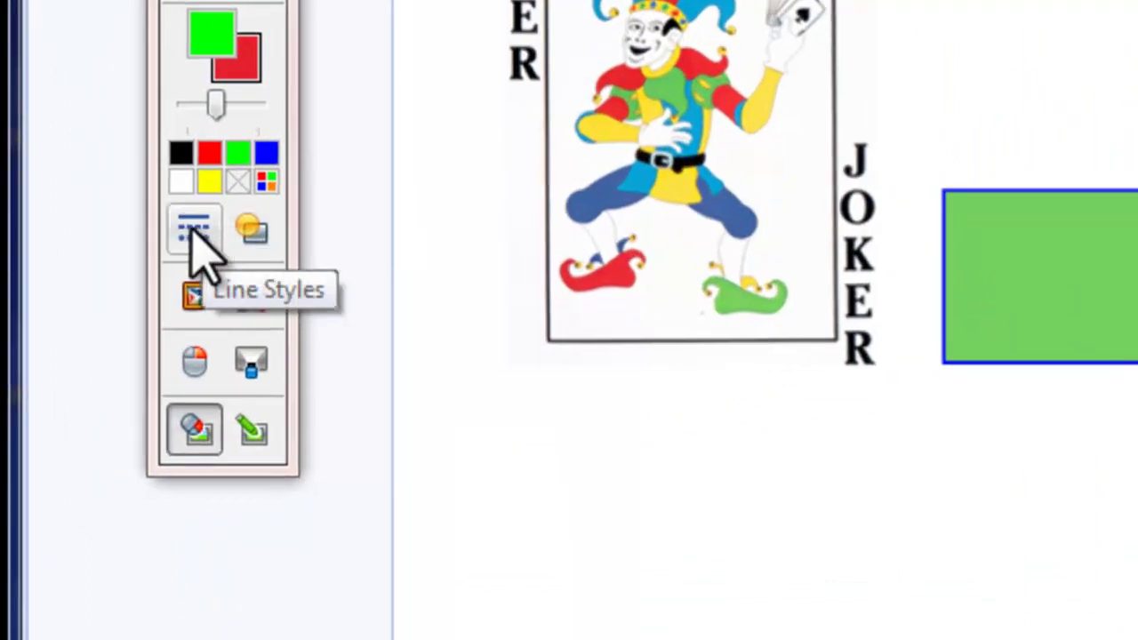
Step: Make the red rectangle 50% transparent and place it over 'Objective:'
left_click(263, 238)
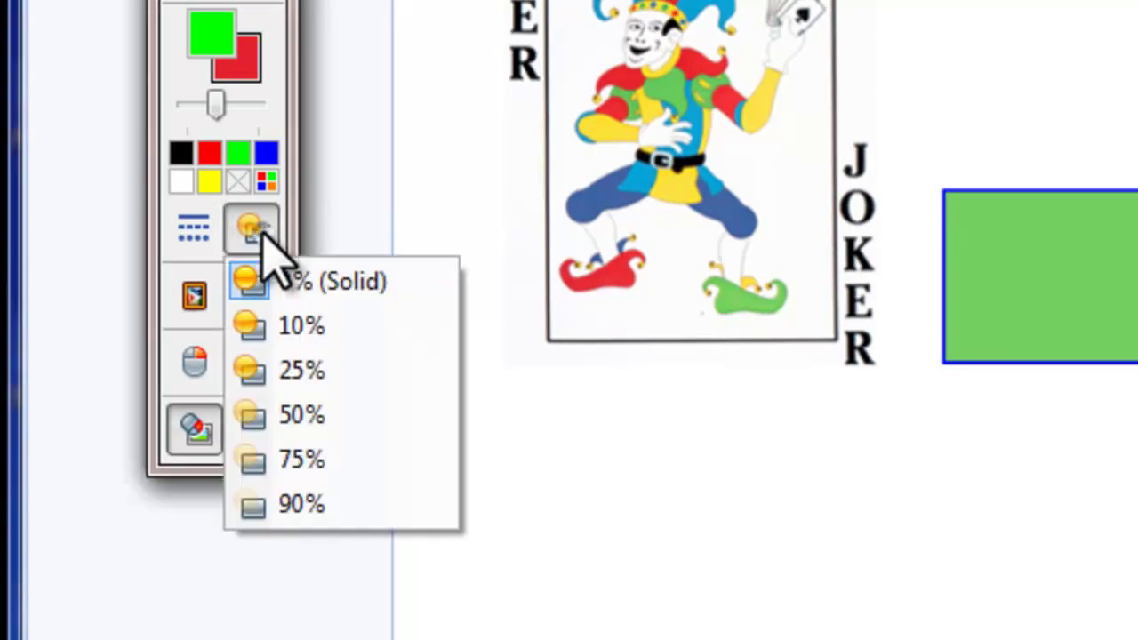
left_click(302, 415)
left_click_drag(668, 396, 428, 179)
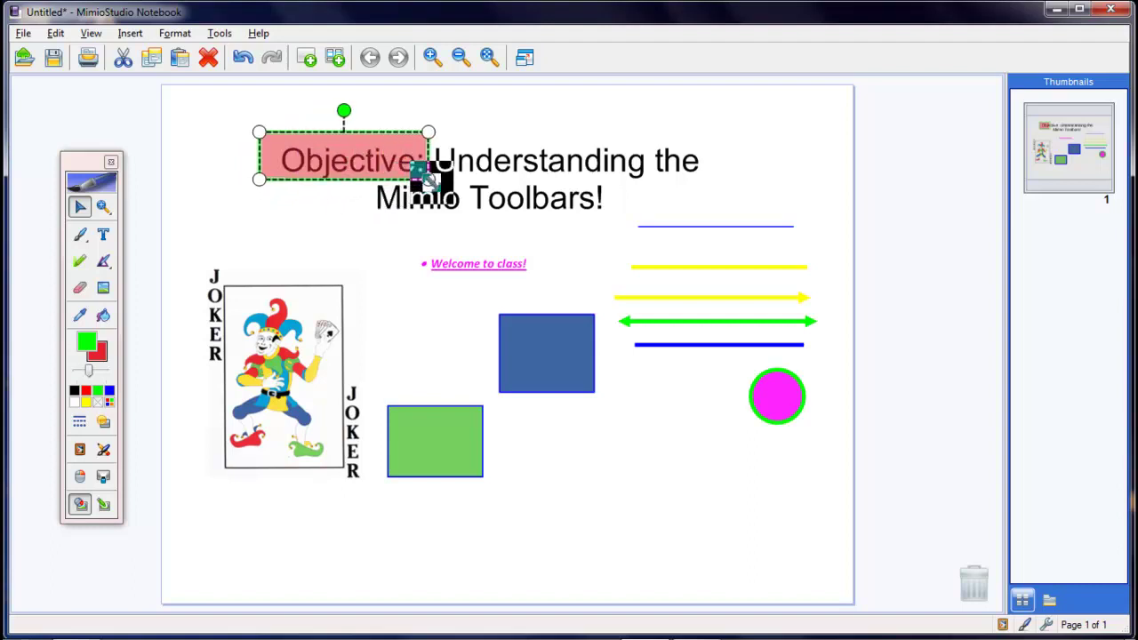
left_click(330, 242)
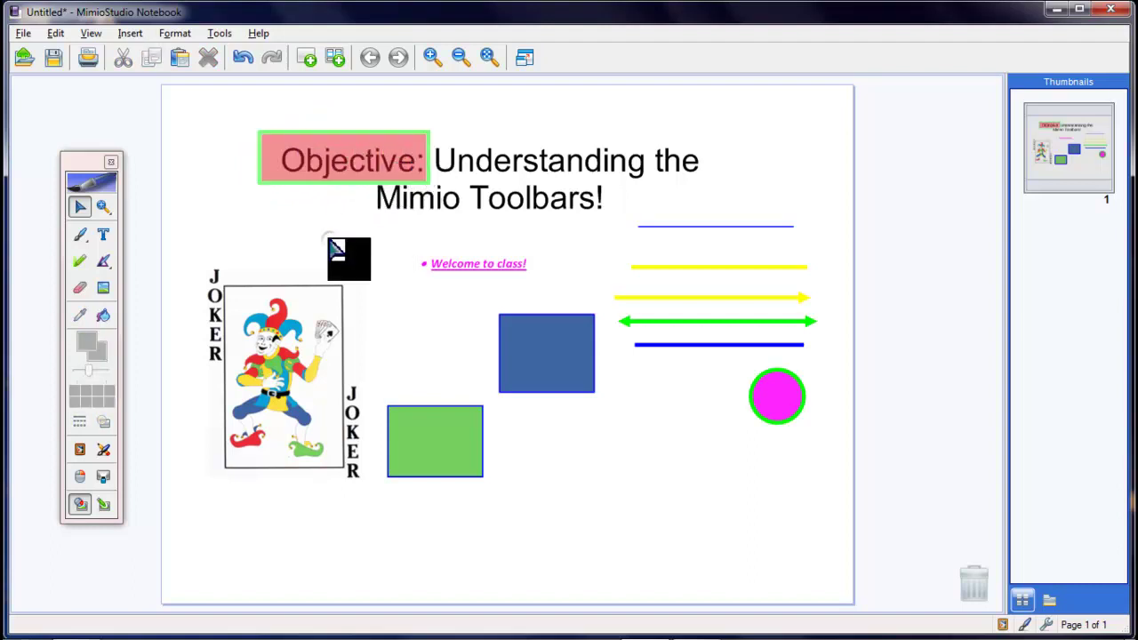
Step: Make the blue square 75% transparent and stretch it behind the whole title
left_click(562, 366)
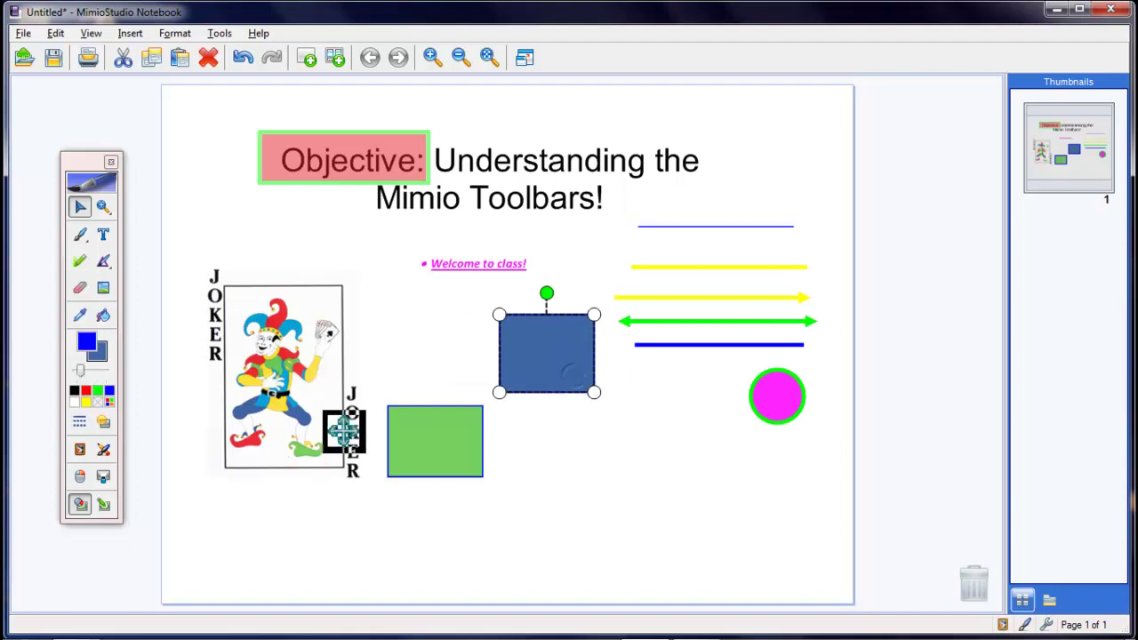
left_click(103, 423)
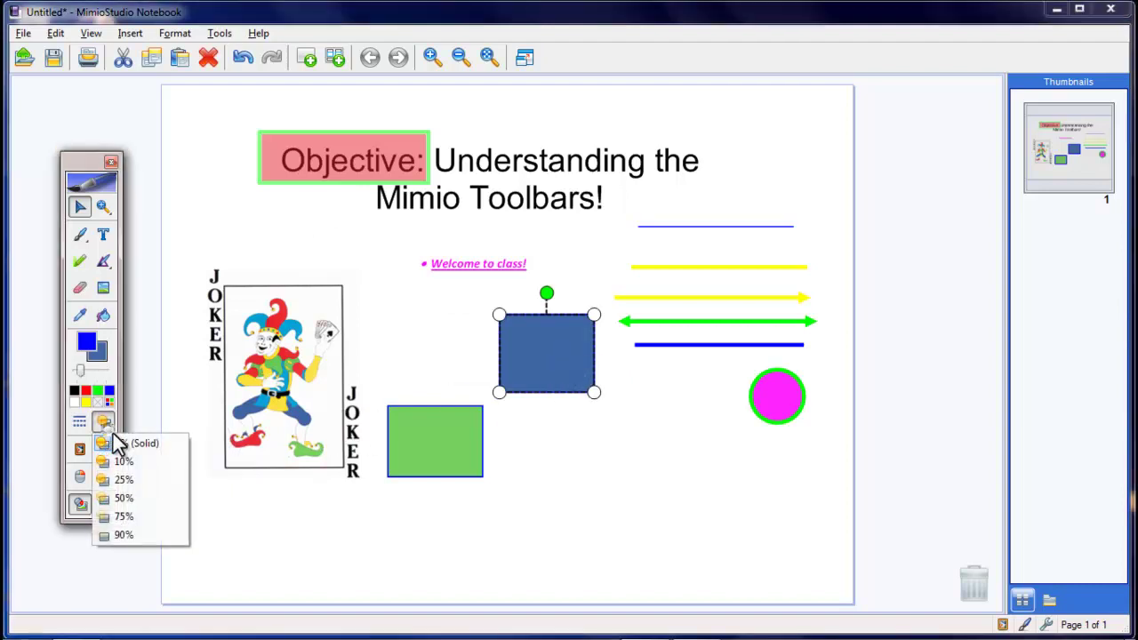
left_click(115, 516)
left_click_drag(503, 353, 243, 177)
left_click_drag(318, 185, 758, 223)
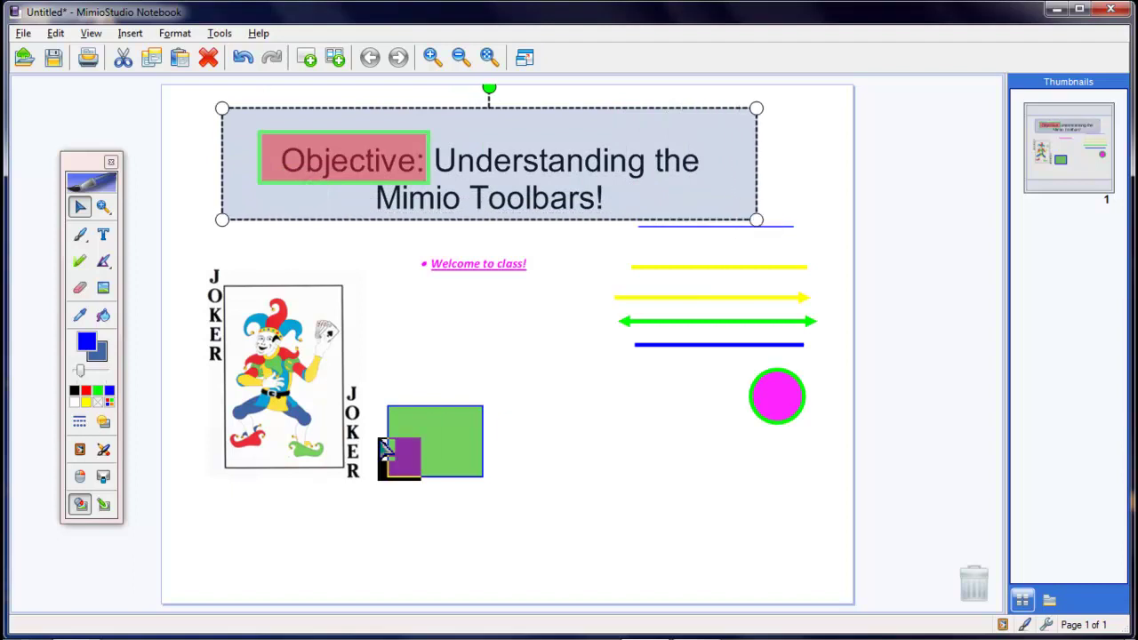
left_click(238, 533)
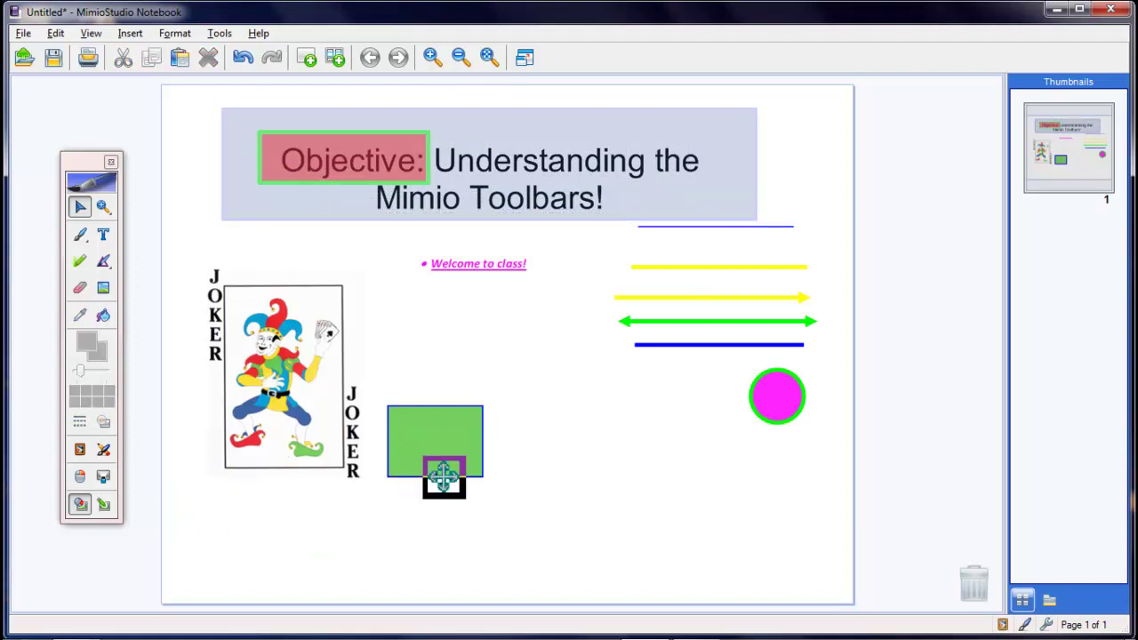
left_click(422, 419)
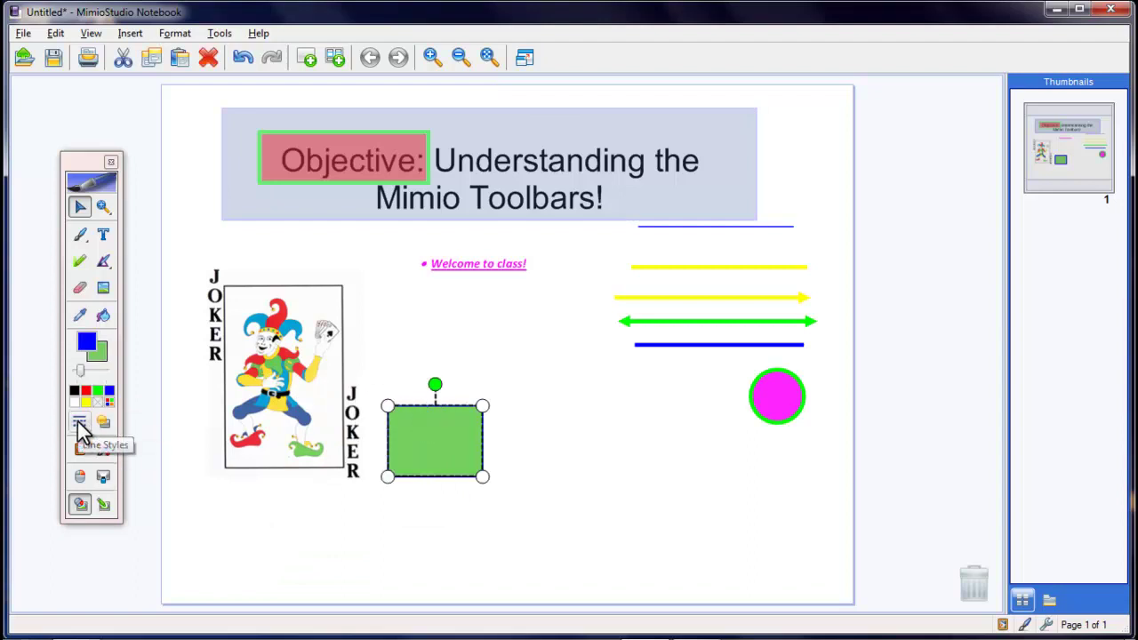
Step: Make the green double-headed arrow dashed
left_click(647, 320)
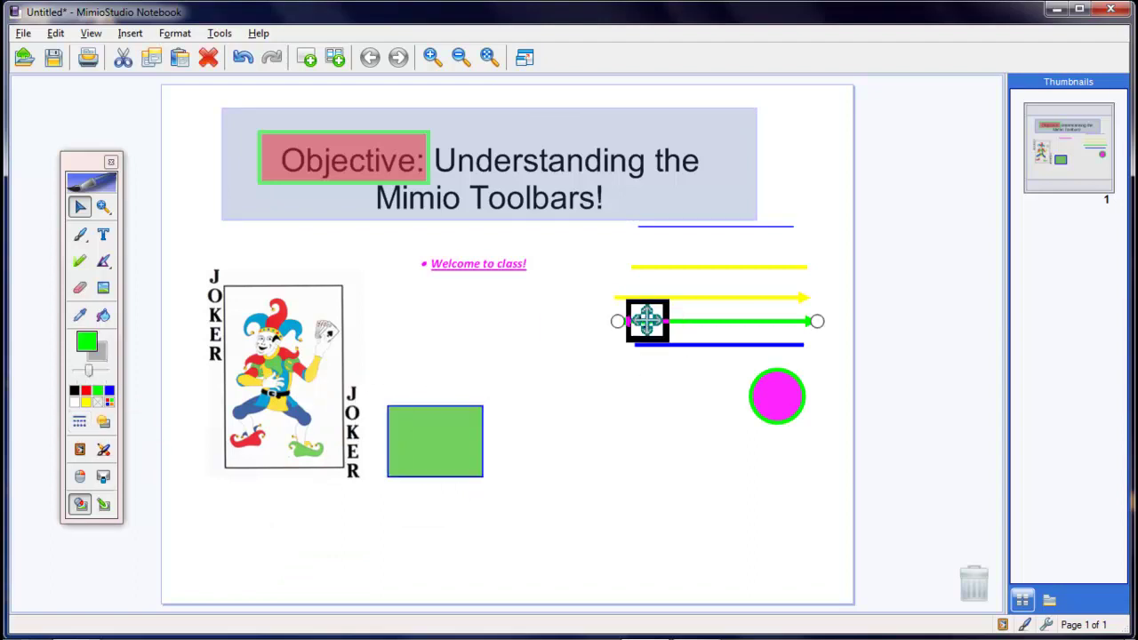
left_click(80, 422)
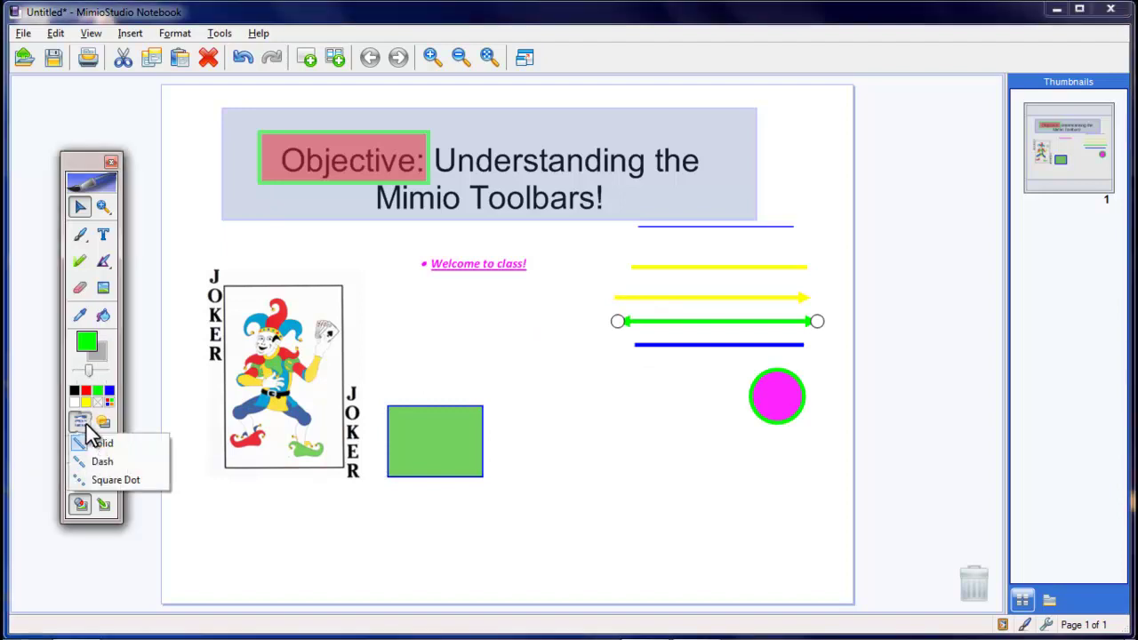
left_click(127, 463)
Step: Give the blue line beneath it a square-dot line style
left_click(695, 344)
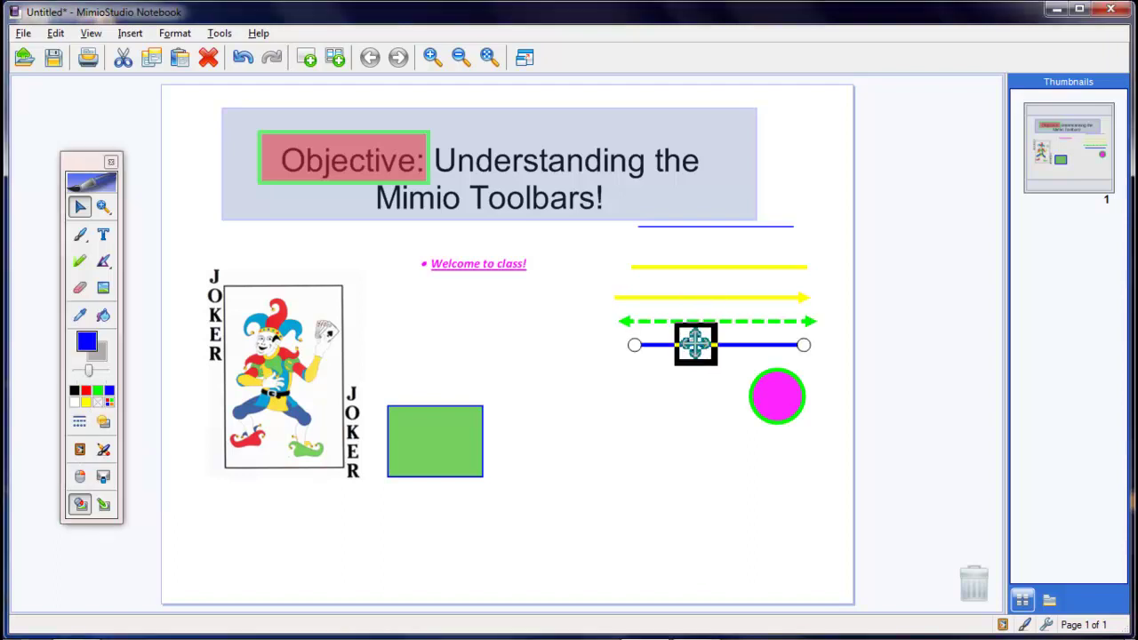
left_click(80, 422)
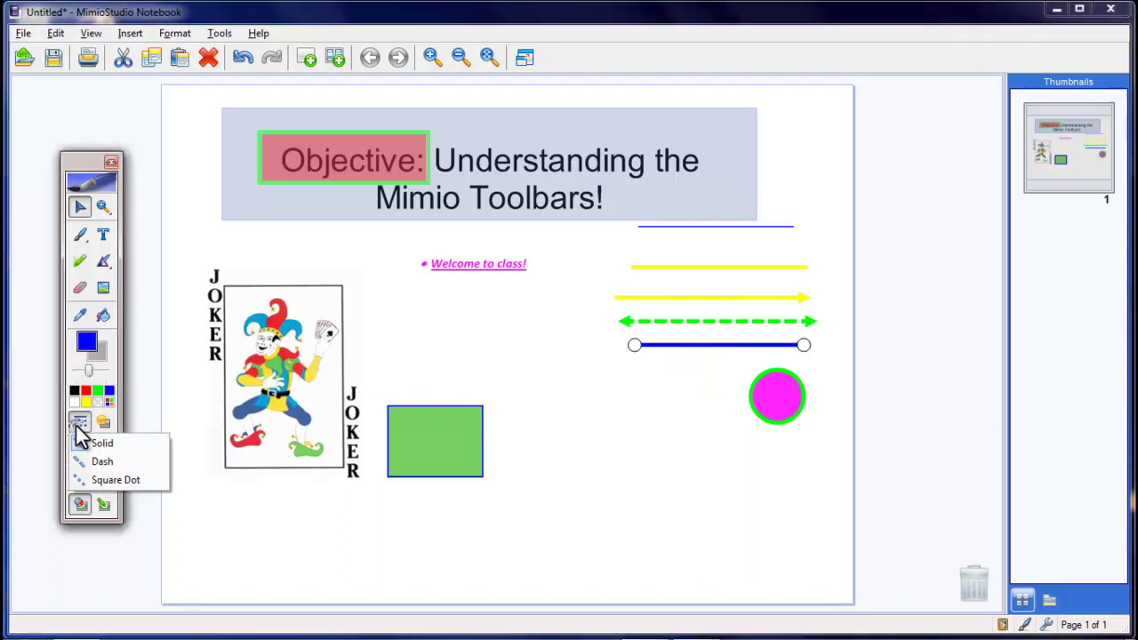
left_click(118, 481)
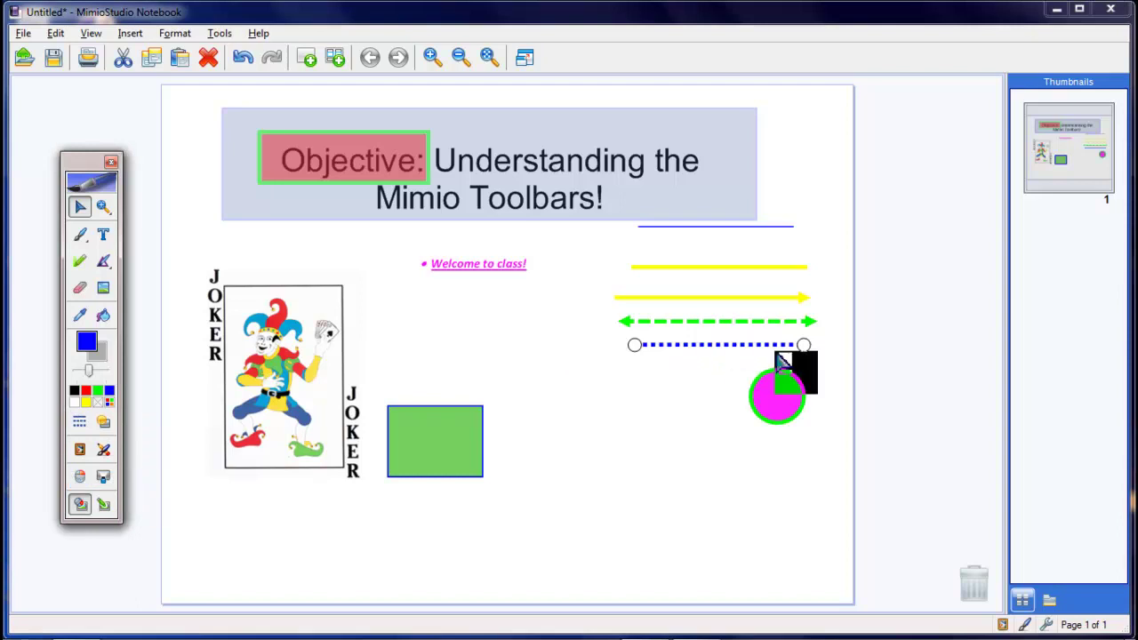
left_click_drag(757, 385, 138, 467)
left_click_drag(109, 422, 240, 418)
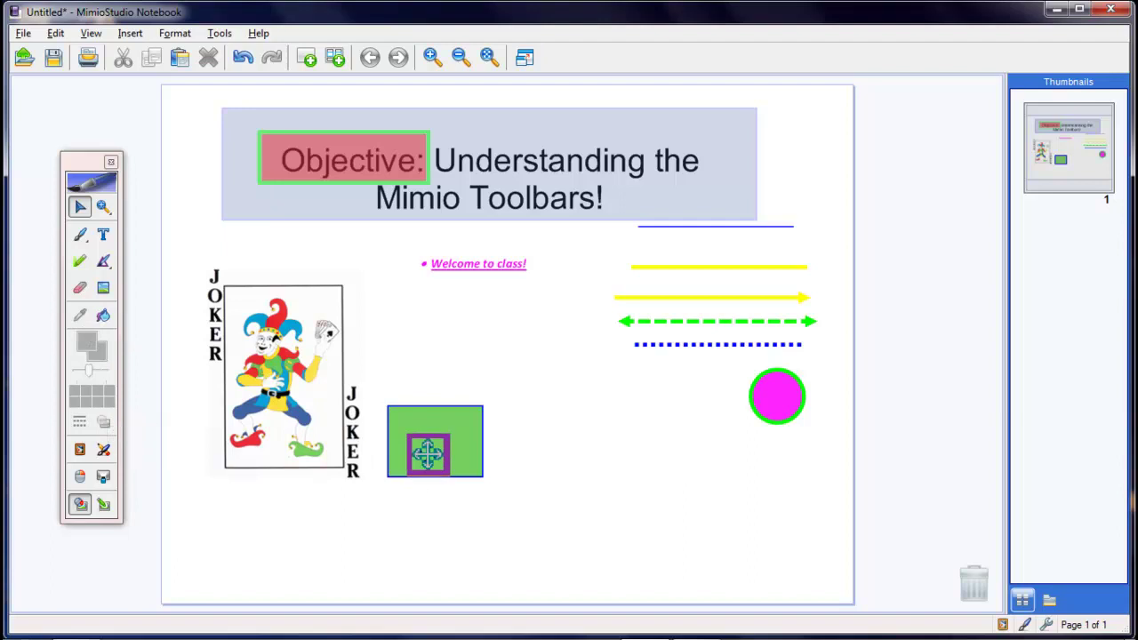
Step: Reposition the green rectangle and give it a dashed outline
left_click_drag(427, 454, 515, 417)
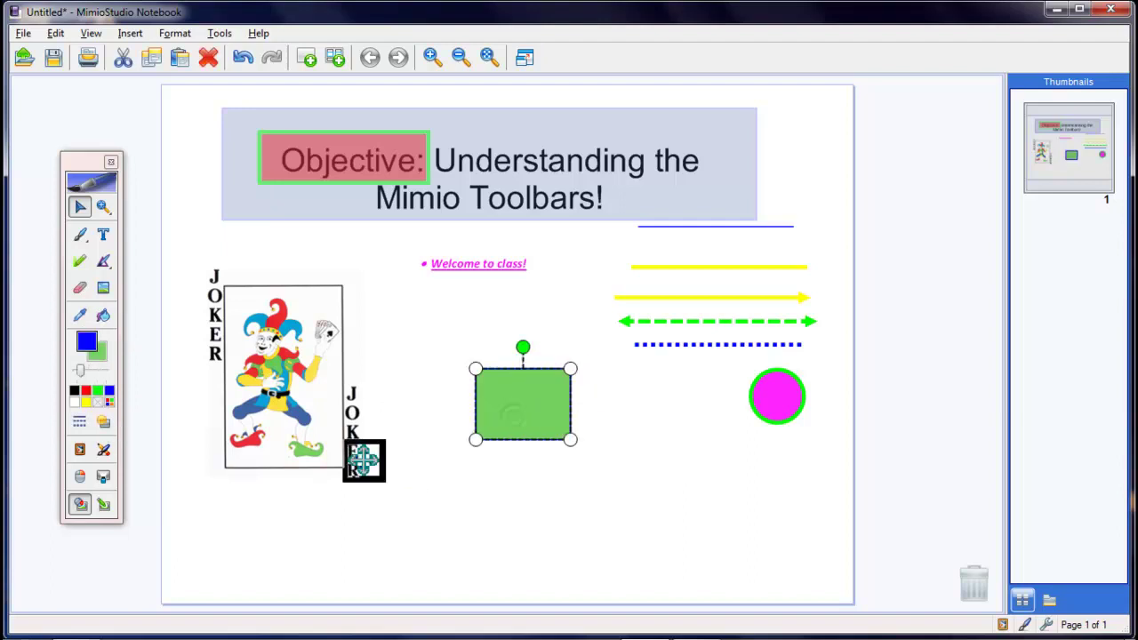
left_click(80, 422)
left_click(102, 461)
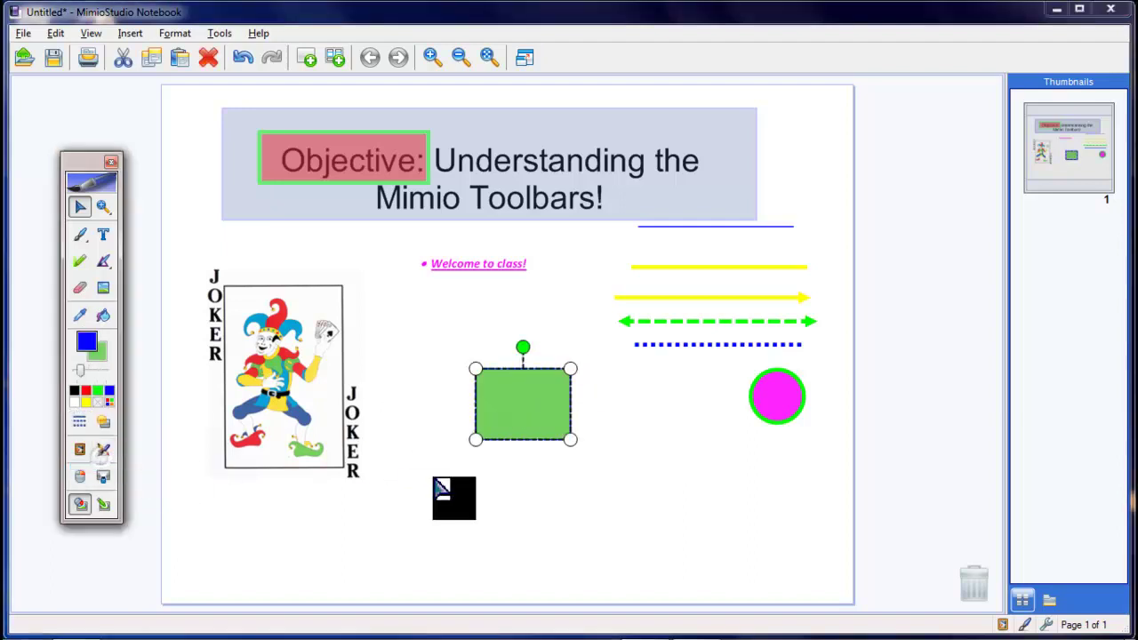
left_click(471, 500)
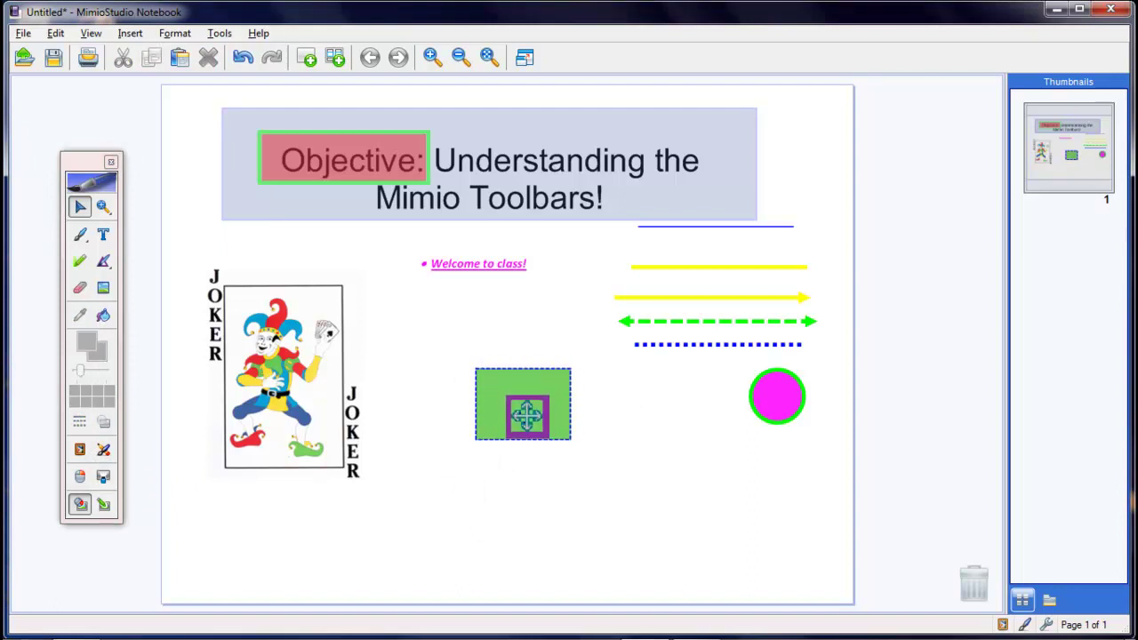
left_click_drag(534, 411, 547, 437)
left_click(684, 510)
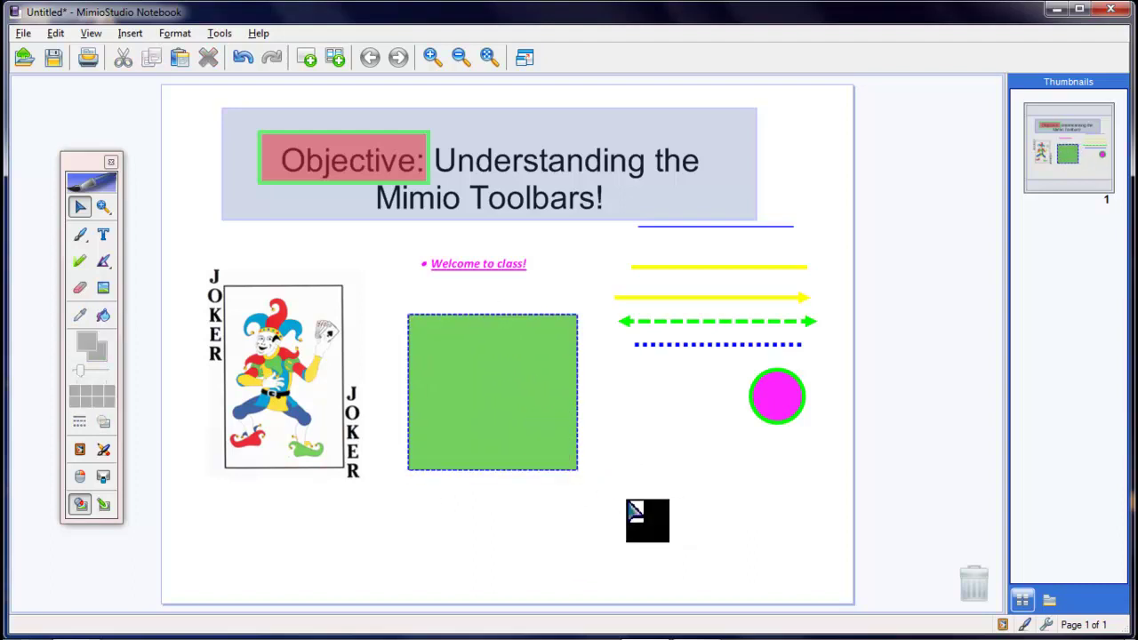
Step: Set the green rectangle's transparency to 50%
left_click(417, 436)
left_click(104, 423)
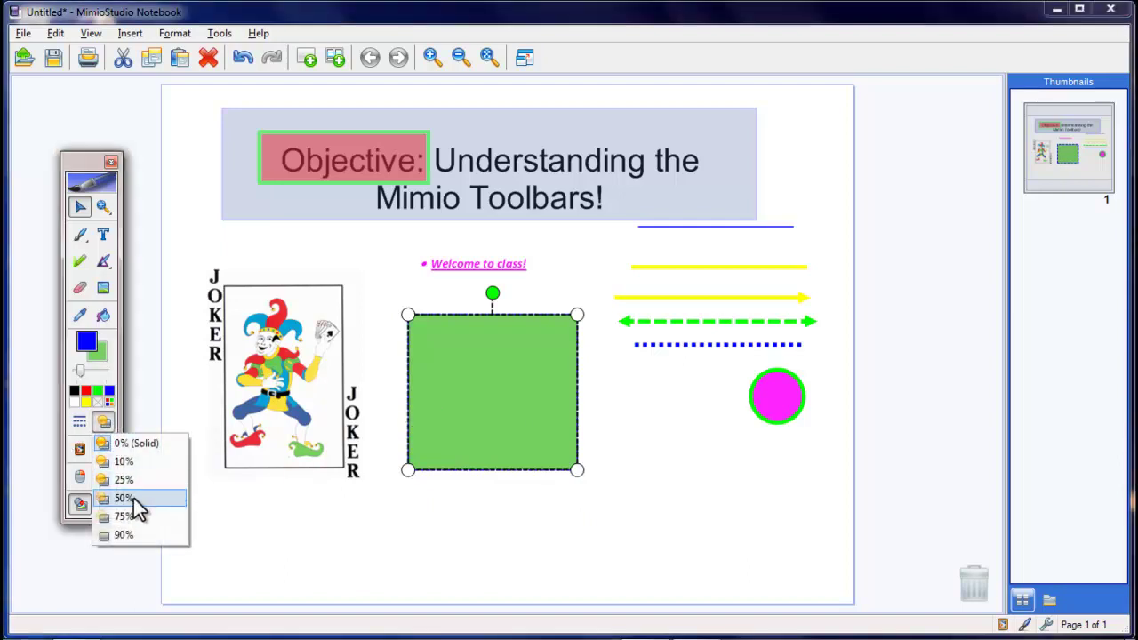
left_click(133, 498)
Step: Move the green rectangle behind the joker card and enlarge it into a frame
left_click_drag(471, 376, 276, 454)
left_click(270, 456)
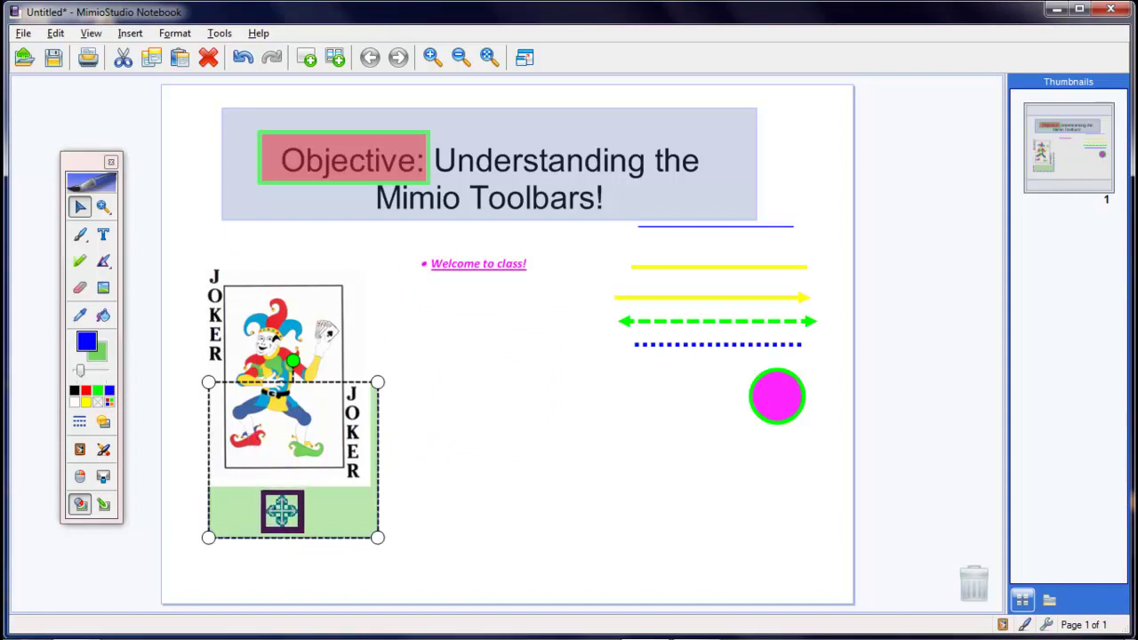
left_click_drag(283, 515, 261, 382)
left_click_drag(368, 404, 398, 505)
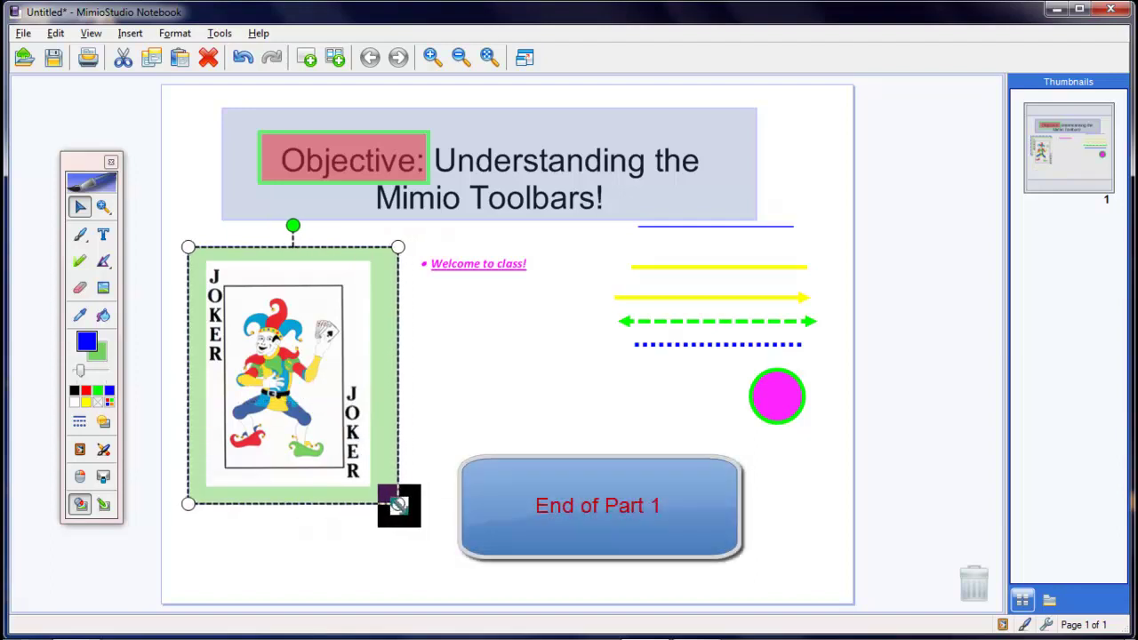